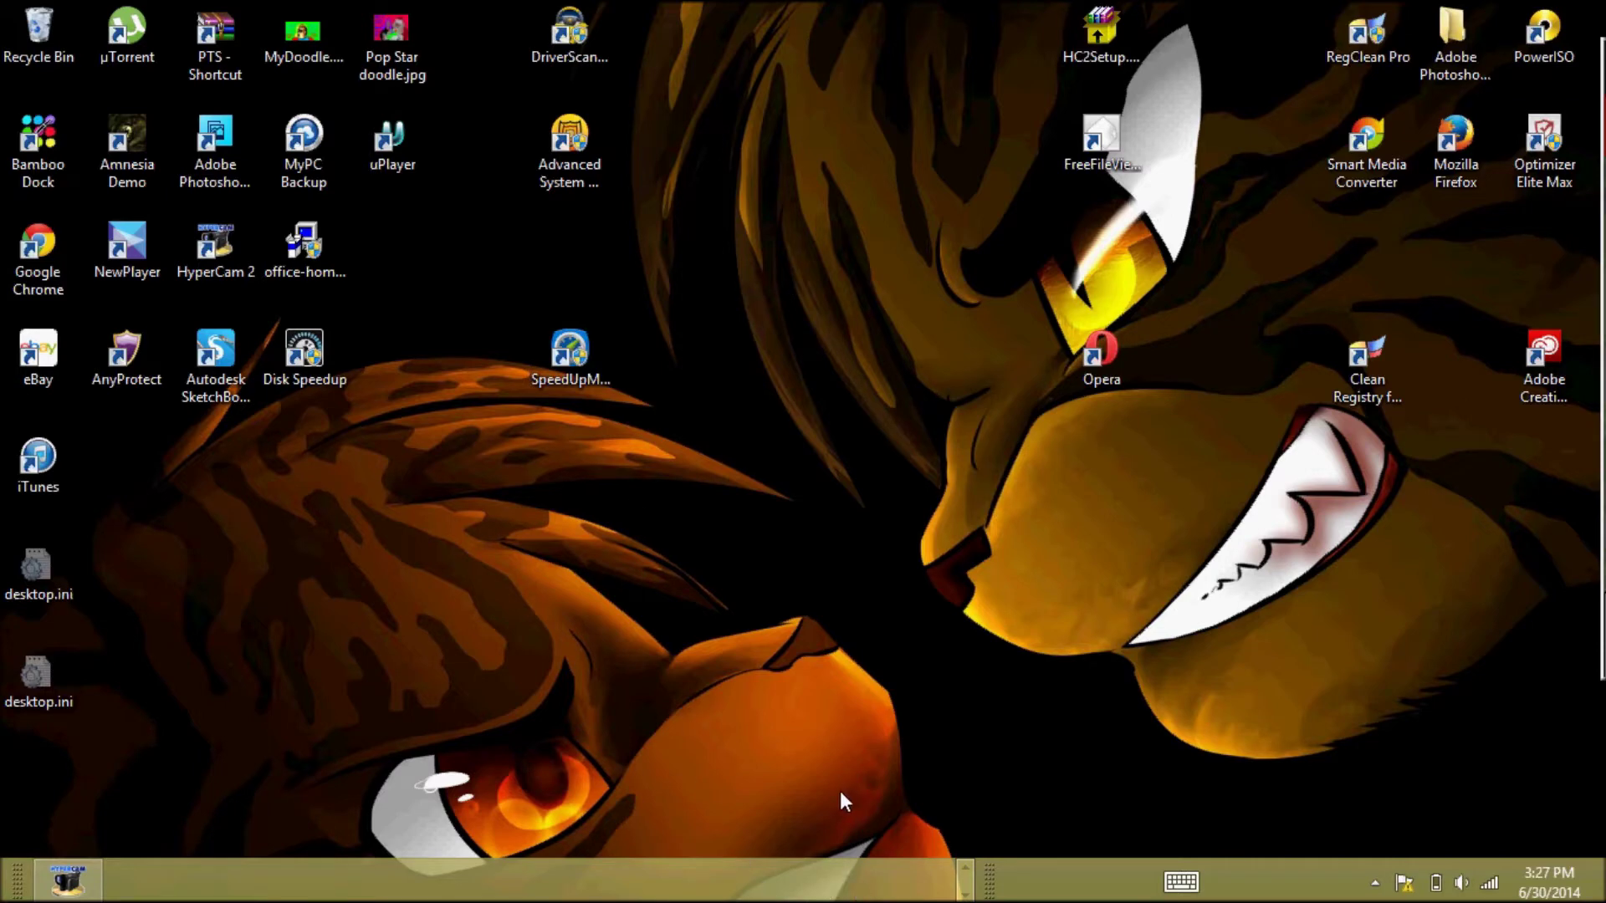
- Display the full list of installed apps from the Start screen
{"action": "key", "text": "super"}
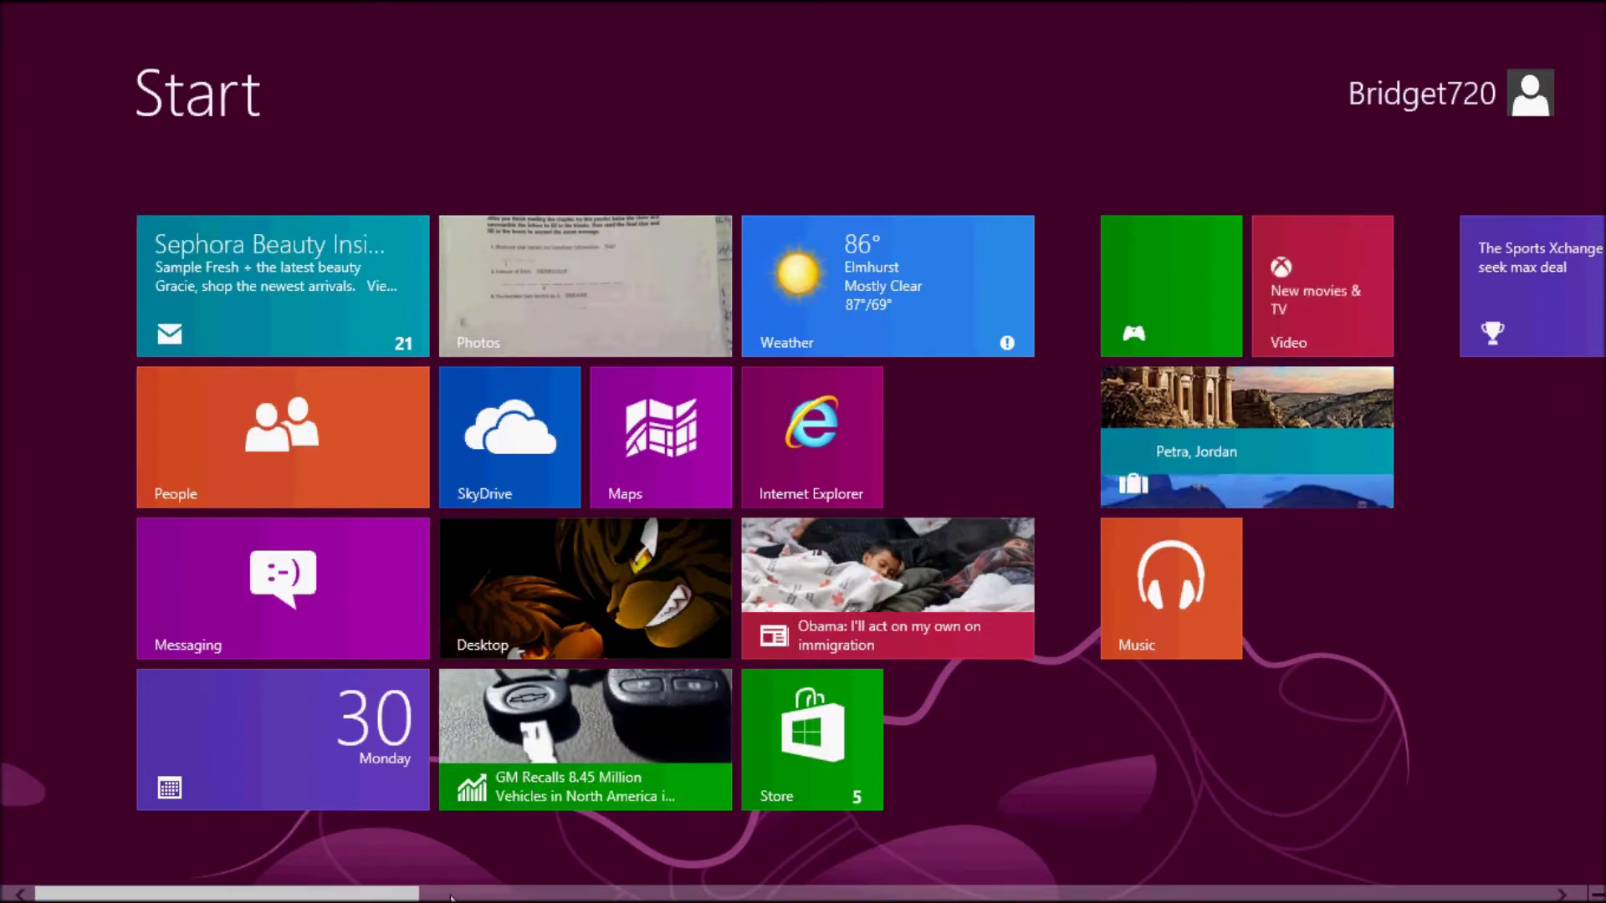
{"action": "mouse_move", "coordinate": [363, 899]}
{"action": "left_mouse_down"}
{"action": "mouse_move", "coordinate": [1012, 895]}
{"action": "mouse_move", "coordinate": [842, 897]}
{"action": "mouse_move", "coordinate": [1528, 841]}
{"action": "mouse_move", "coordinate": [1338, 885]}
{"action": "mouse_move", "coordinate": [1102, 893]}
{"action": "mouse_move", "coordinate": [1174, 896]}
{"action": "mouse_move", "coordinate": [1153, 899]}
{"action": "mouse_move", "coordinate": [1098, 899]}
{"action": "mouse_move", "coordinate": [1073, 874]}
{"action": "mouse_move", "coordinate": [1038, 897]}
{"action": "mouse_move", "coordinate": [1046, 885]}
{"action": "mouse_move", "coordinate": [1006, 879]}
{"action": "mouse_move", "coordinate": [855, 887]}
{"action": "left_mouse_up"}
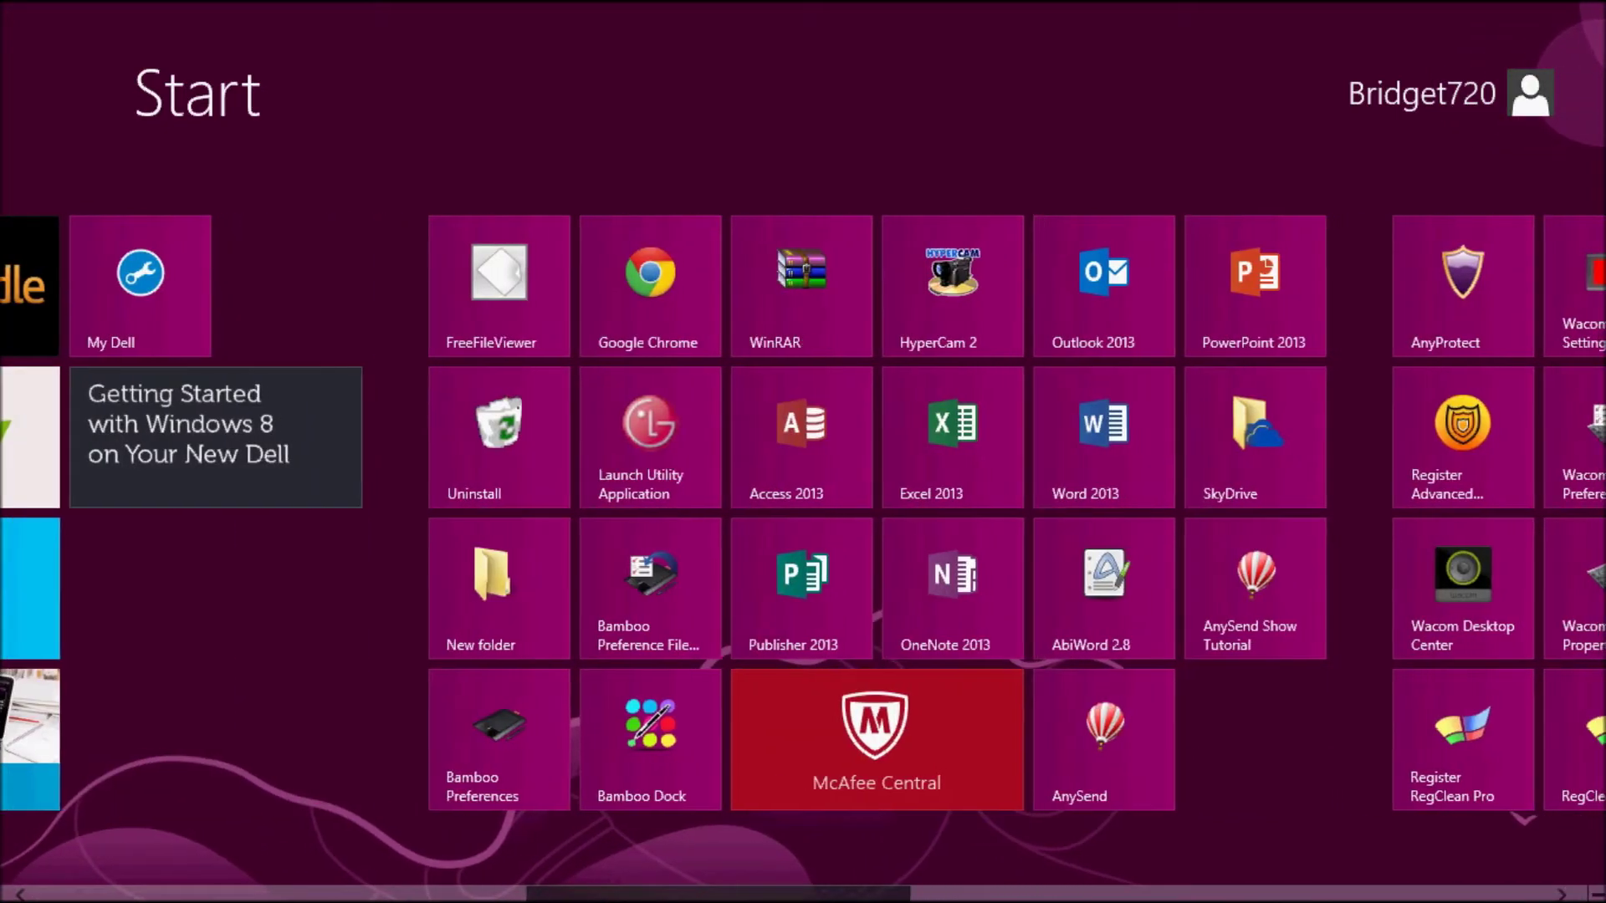
{"action": "scroll", "coordinate": [1052, 841], "scroll_direction": "down", "scroll_amount": 10}
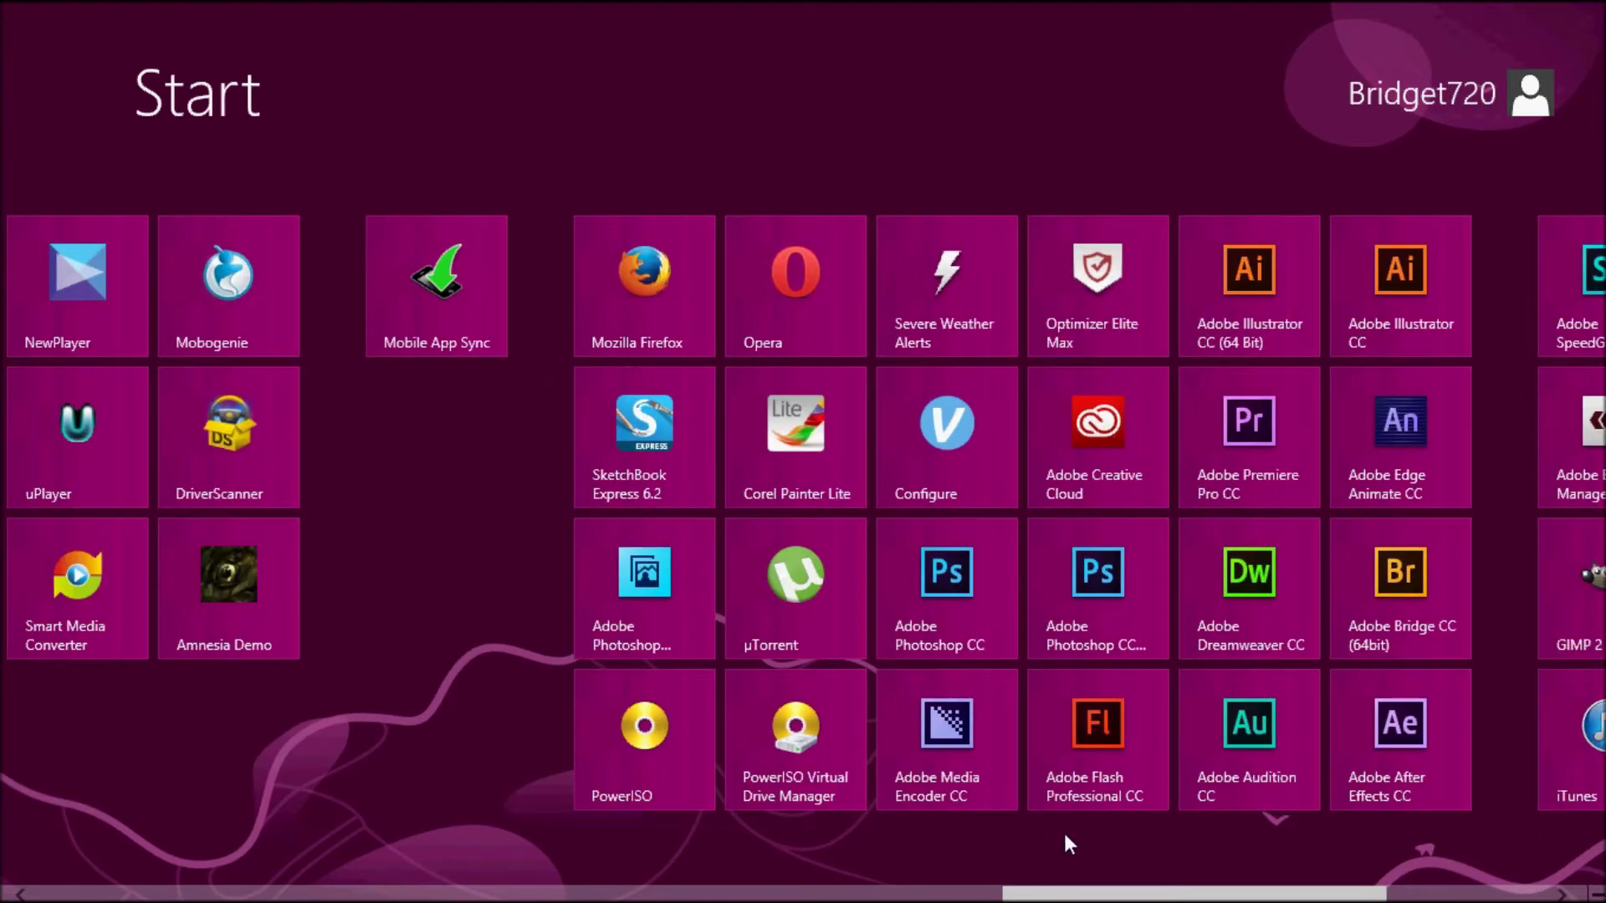
{"action": "right_click", "coordinate": [1064, 843]}
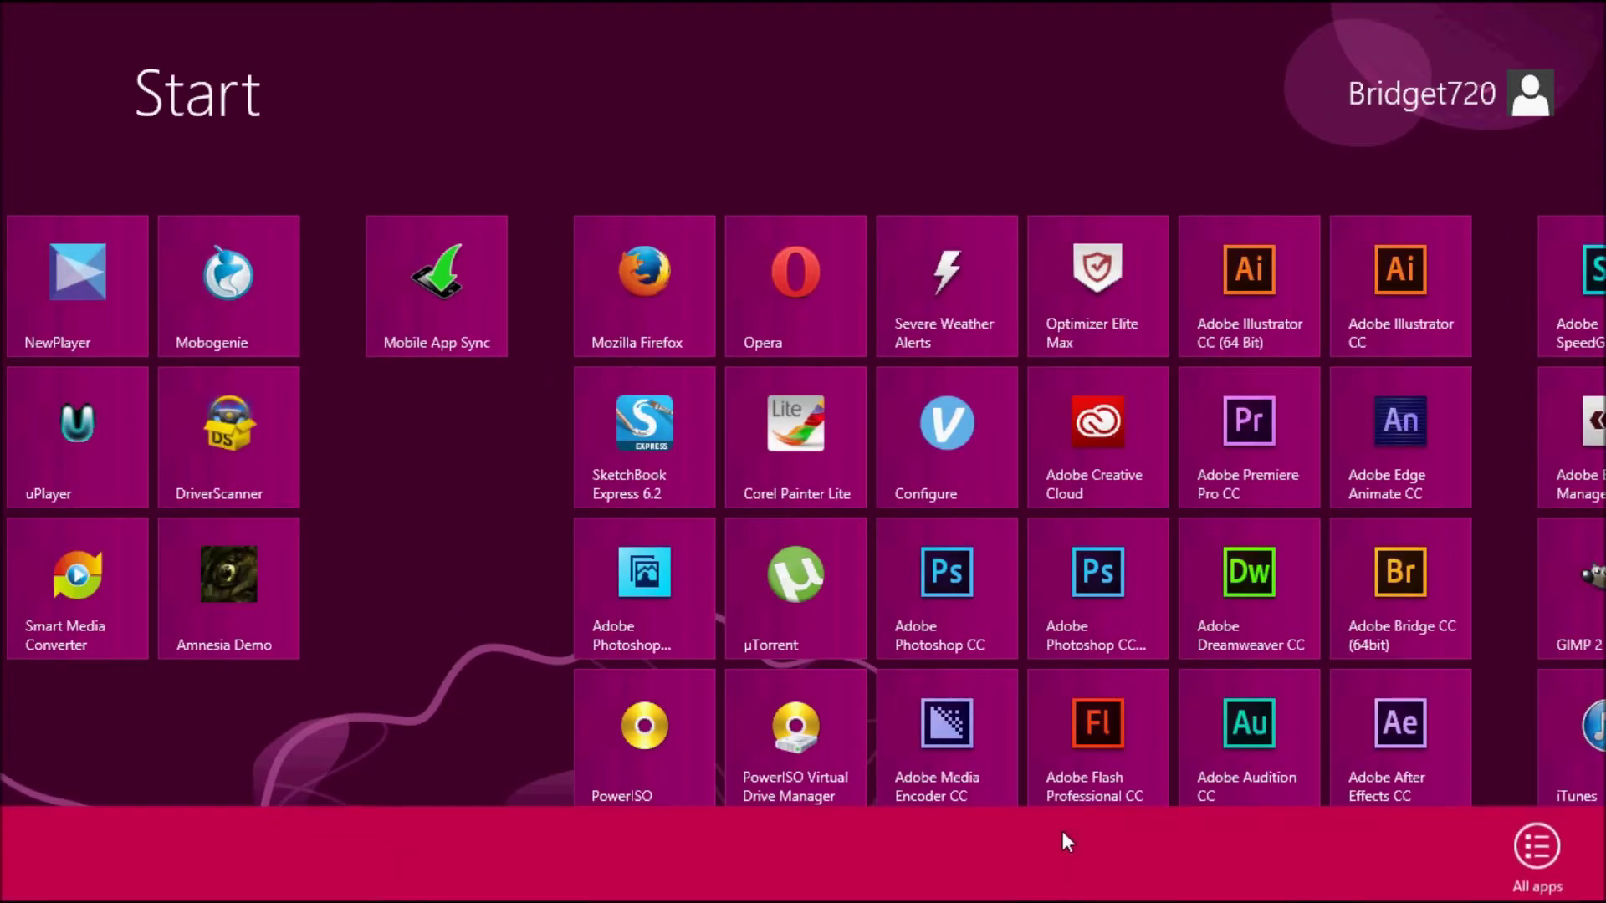
{"action": "left_click", "coordinate": [1538, 841]}
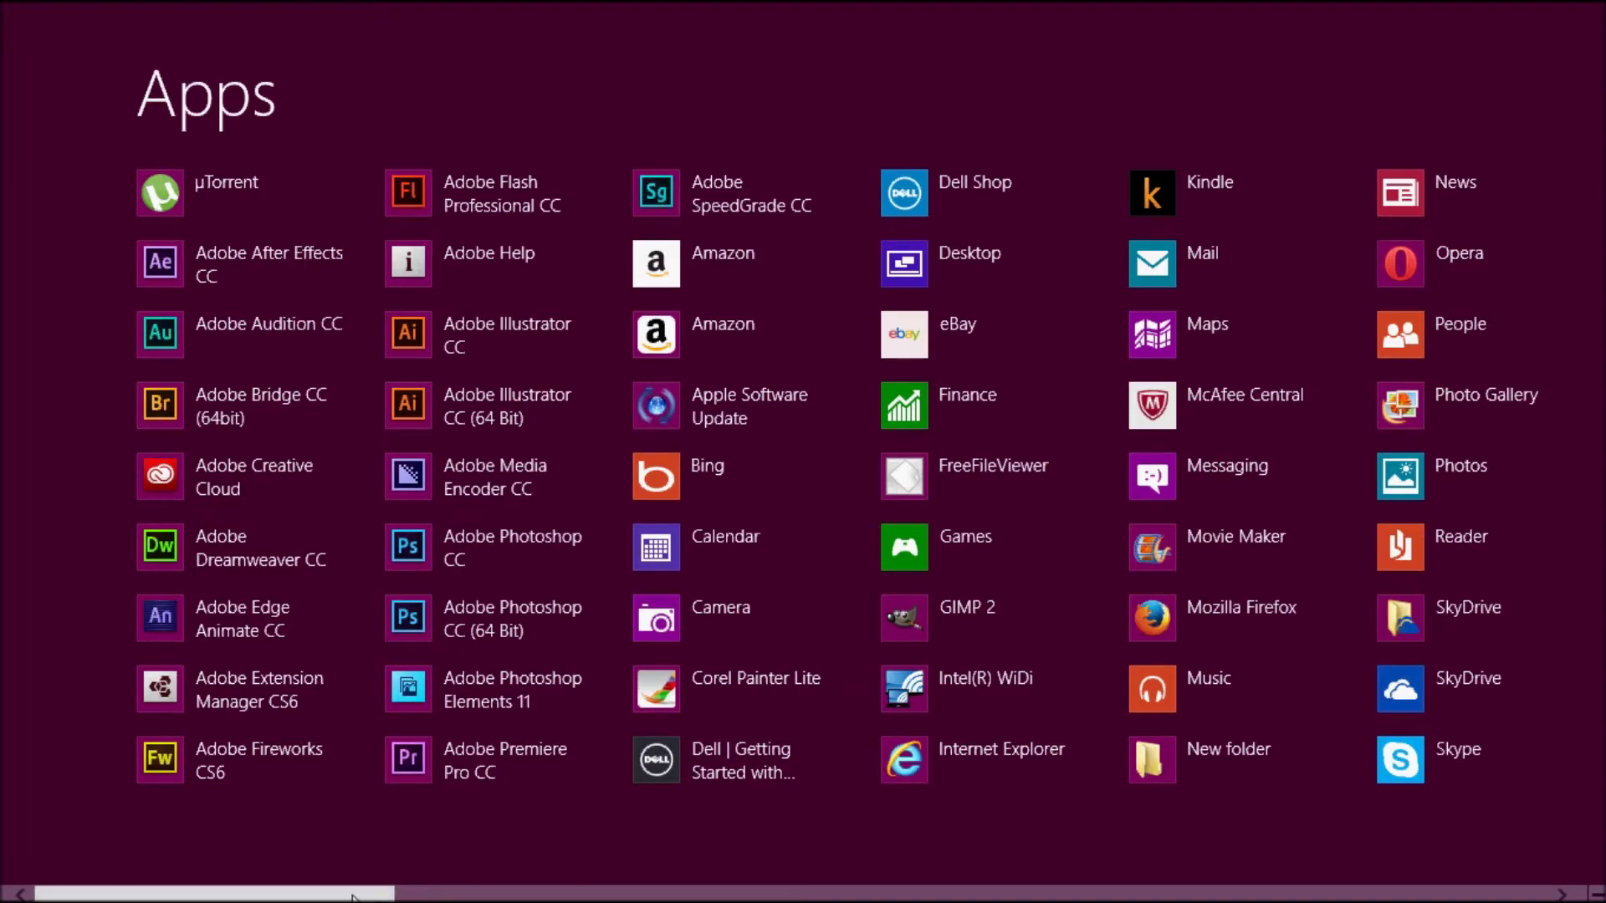
- Launch Paint from the Windows Accessories group in the apps list and maximize its window
{"action": "scroll", "coordinate": [410, 894], "scroll_direction": "right", "scroll_amount": 2}
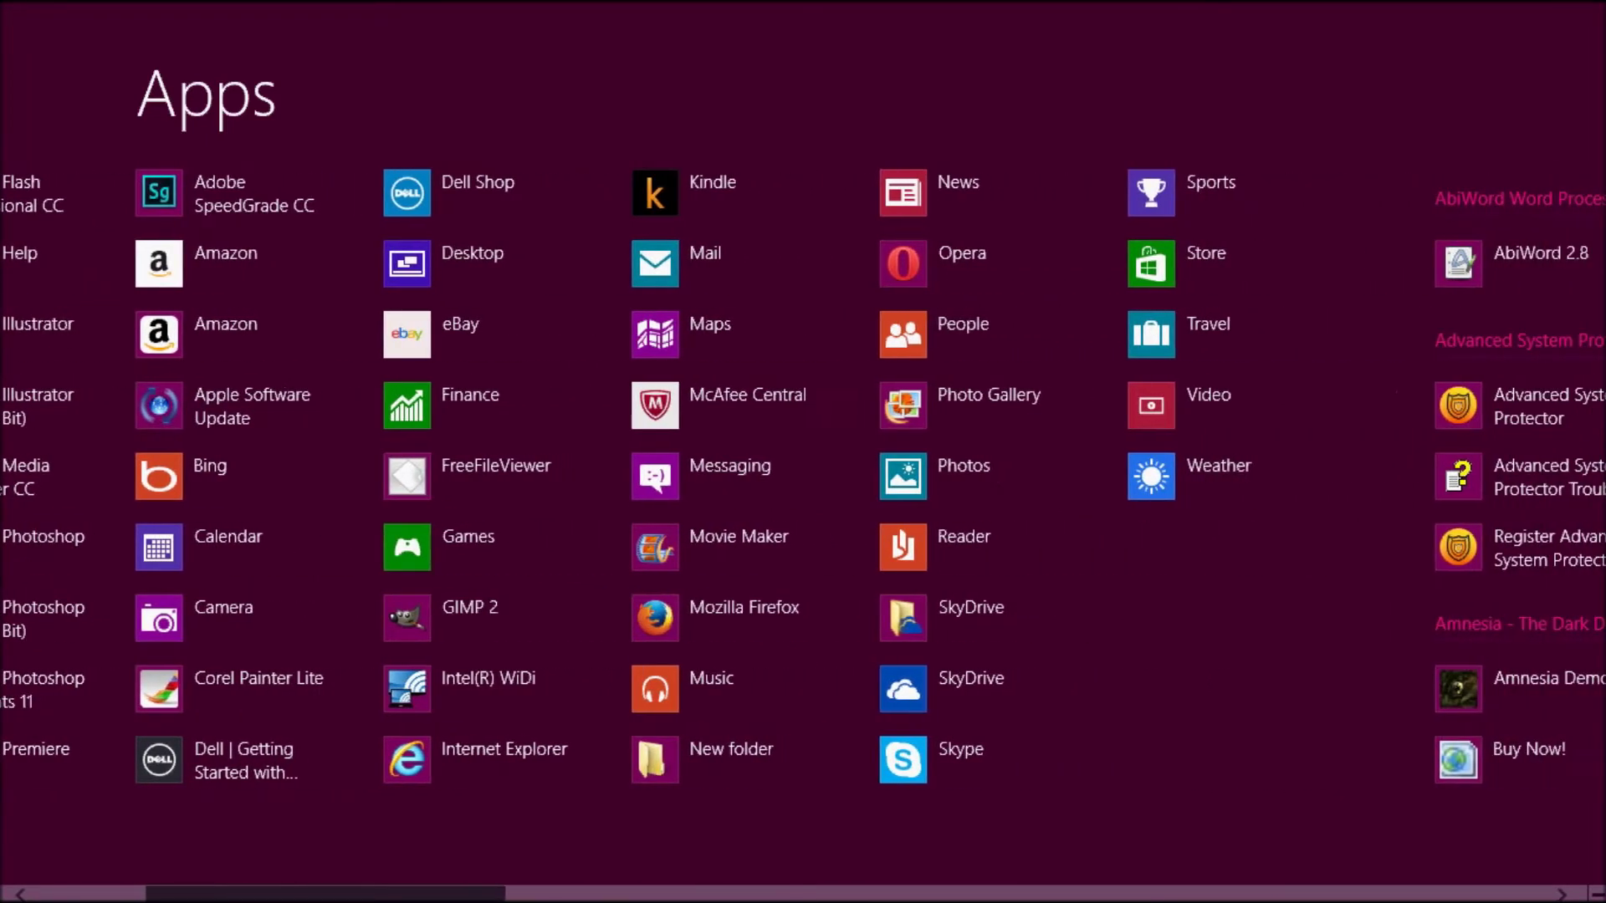
{"action": "scroll", "coordinate": [334, 879], "scroll_direction": "left", "scroll_amount": 4}
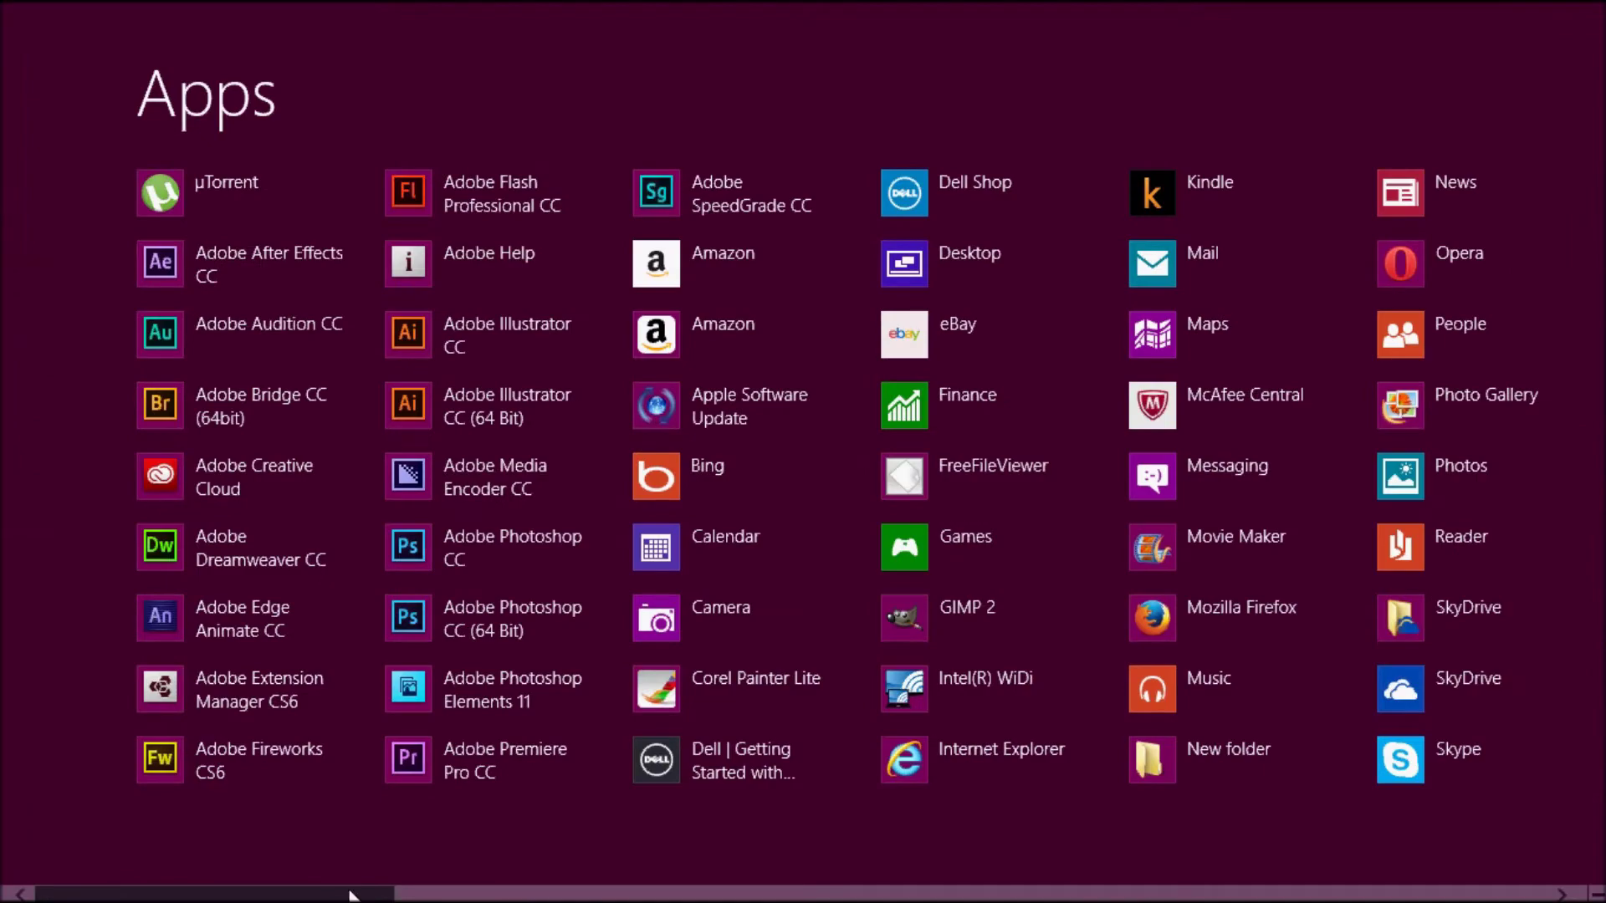
{"action": "scroll", "coordinate": [334, 878], "scroll_direction": "right", "scroll_amount": 3}
{"action": "scroll", "coordinate": [706, 861], "scroll_direction": "right", "scroll_amount": 4}
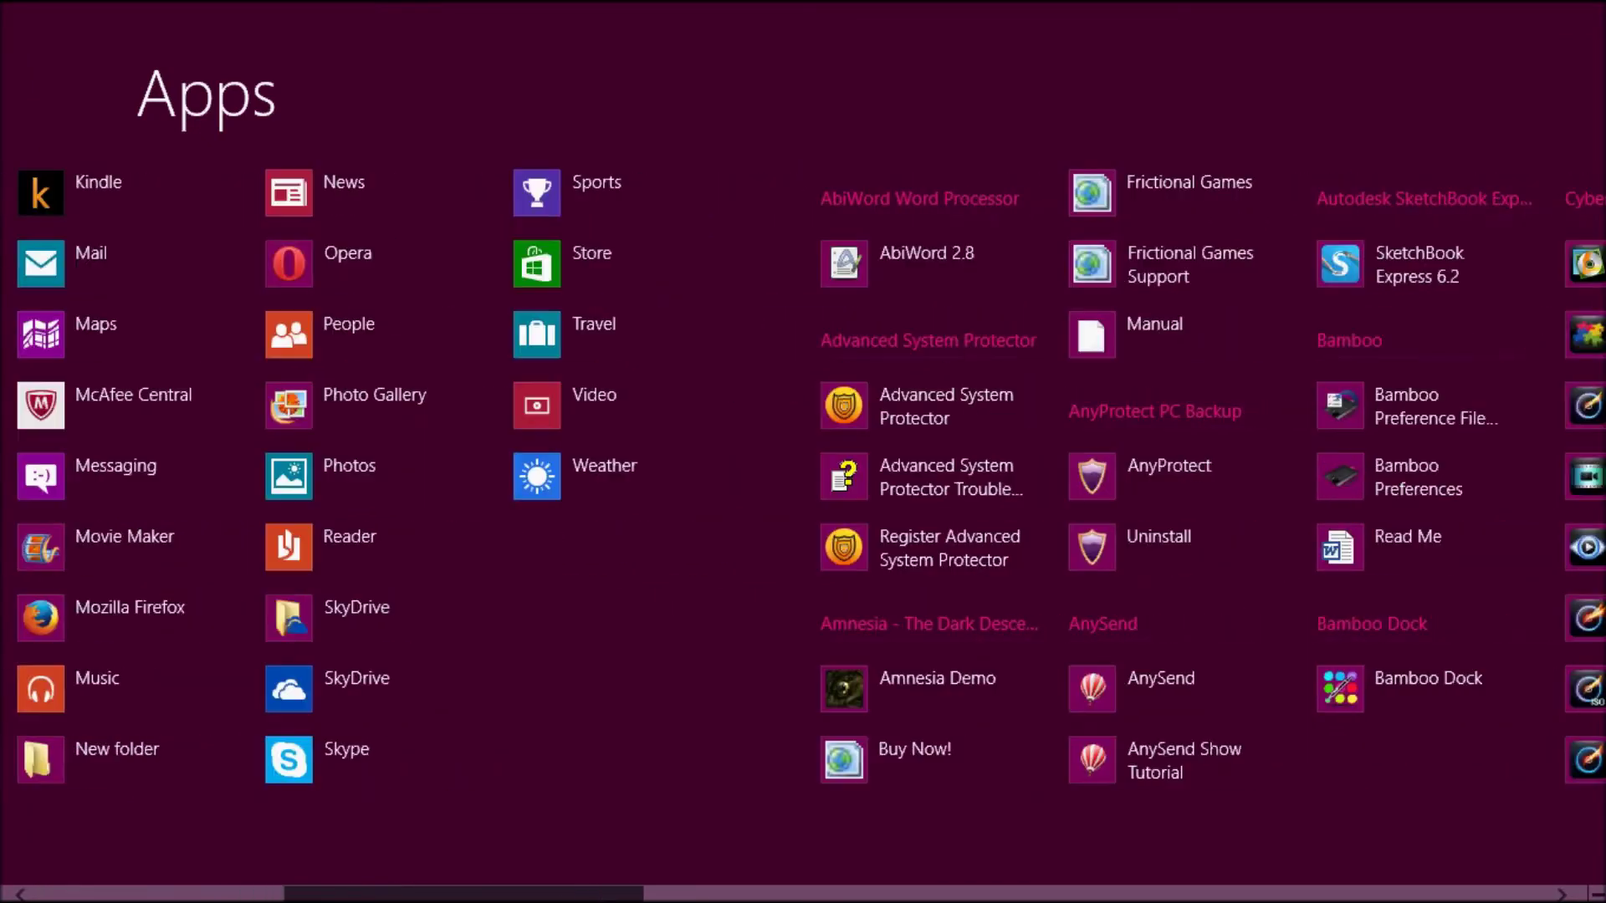
{"action": "left_click_drag", "start_coordinate": [731, 894], "coordinate": [481, 896]}
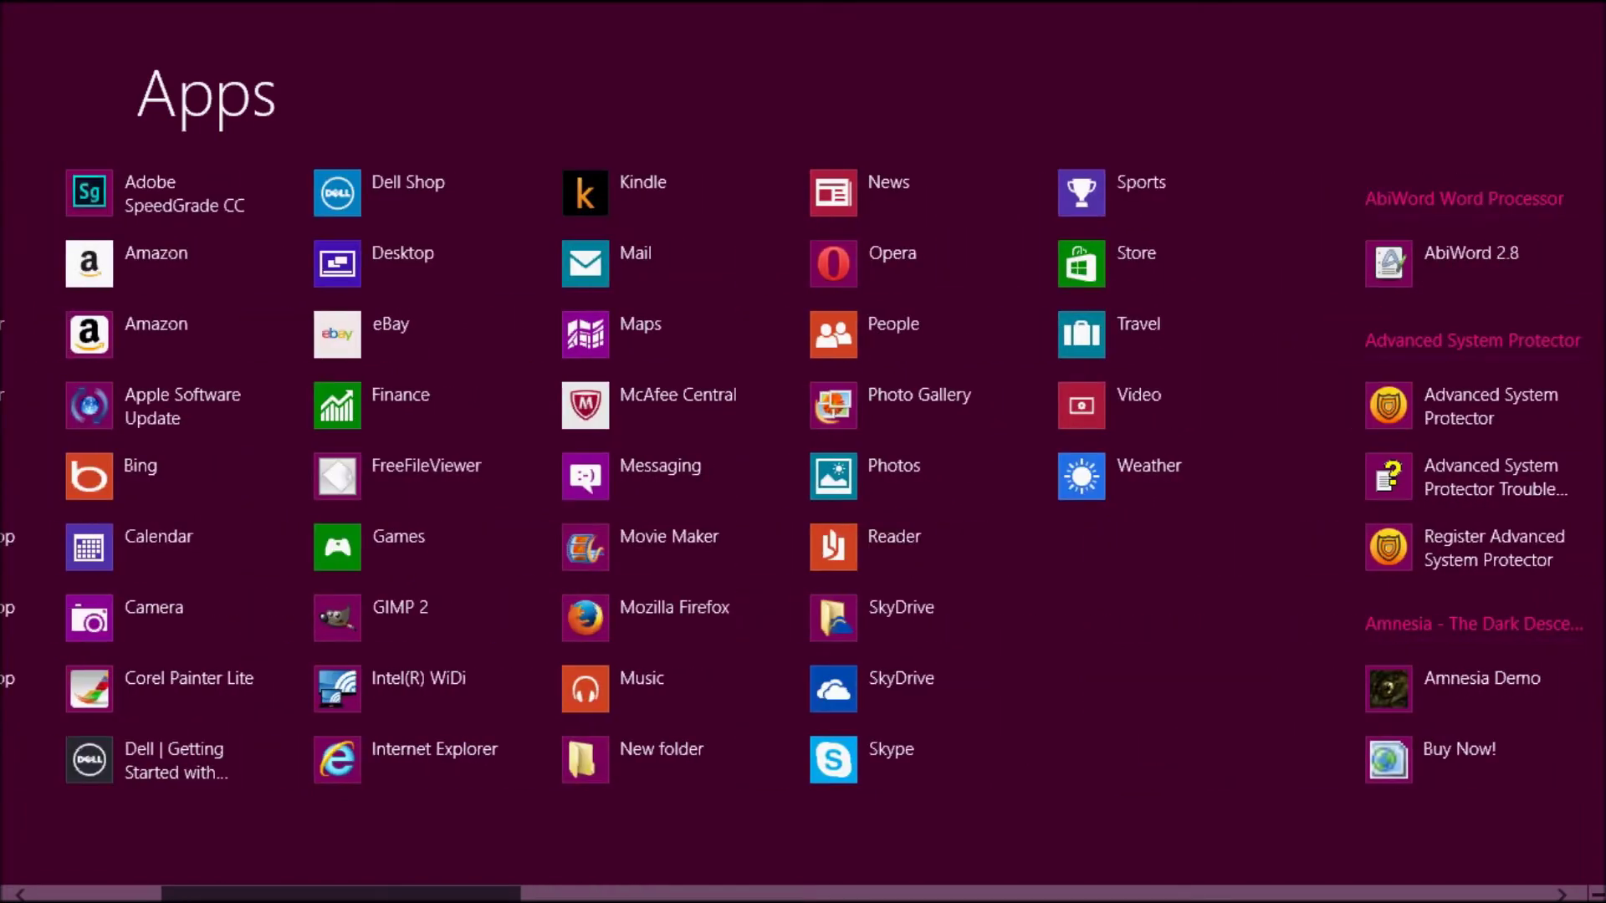
{"action": "left_click_drag", "start_coordinate": [482, 897], "coordinate": [492, 897]}
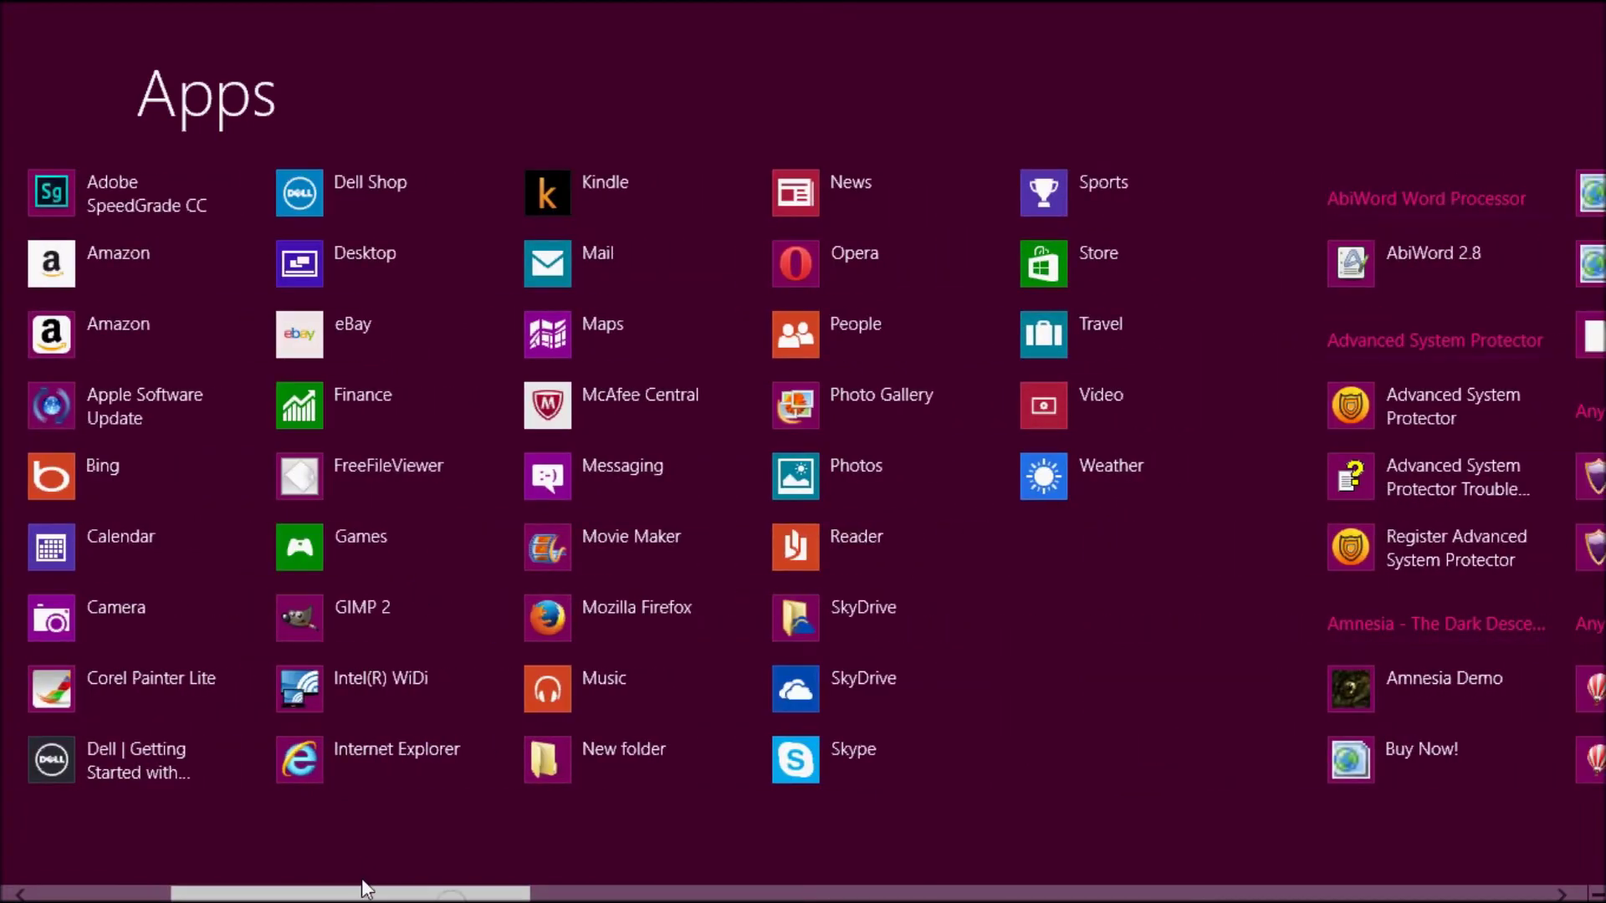
{"action": "scroll", "coordinate": [734, 584], "scroll_direction": "down", "scroll_amount": 1}
{"action": "scroll", "coordinate": [911, 869], "scroll_direction": "down", "scroll_amount": 10}
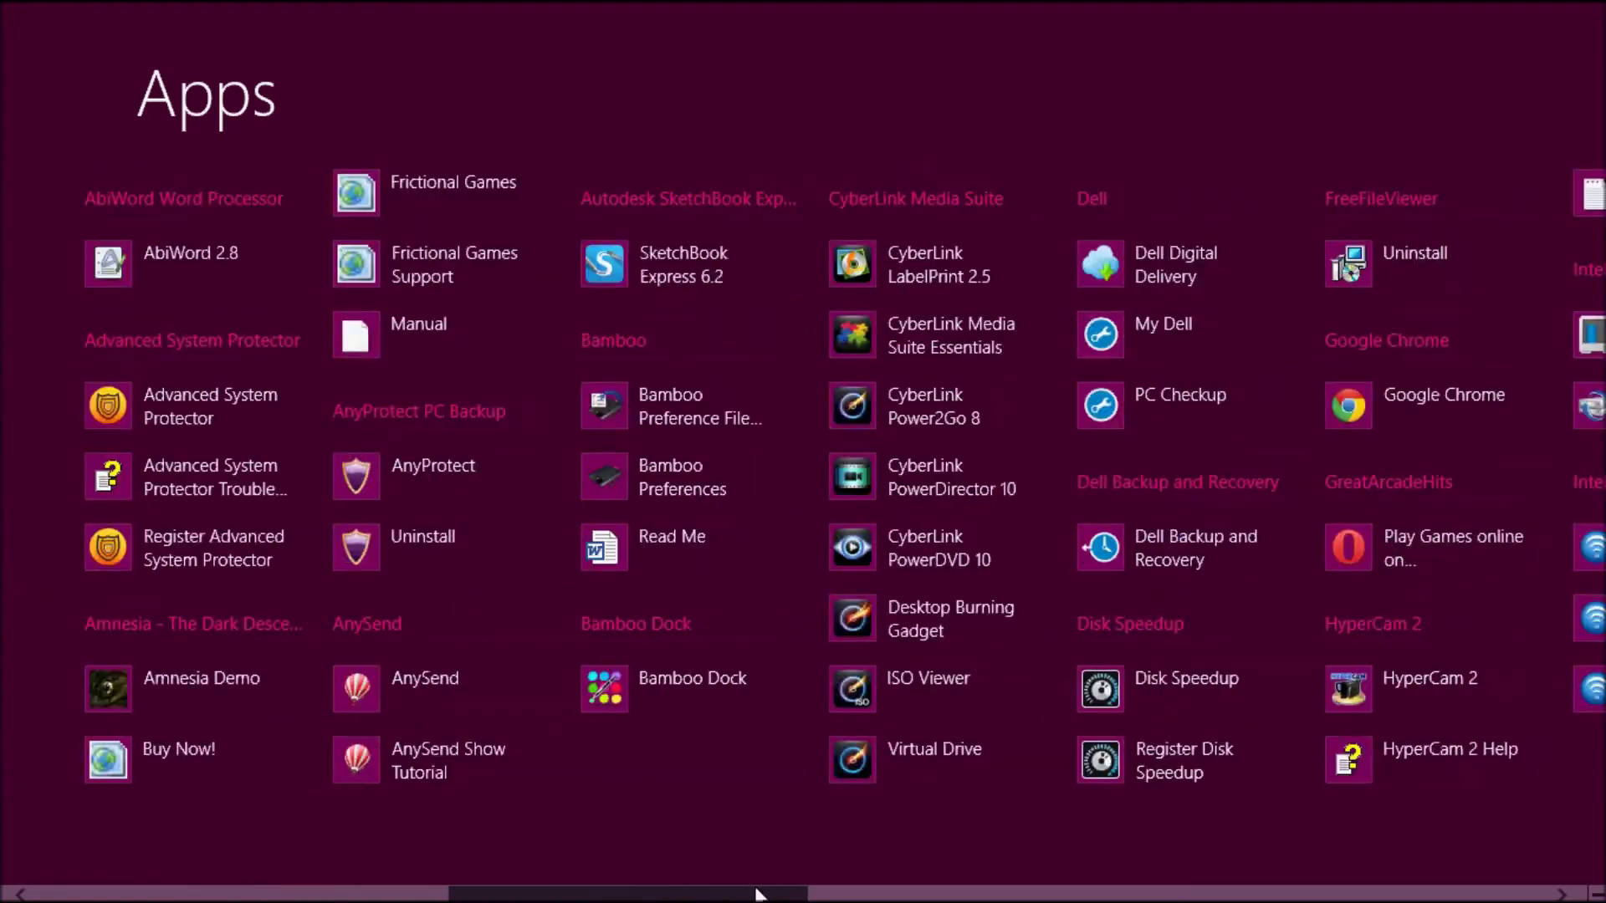
{"action": "scroll", "coordinate": [987, 866], "scroll_direction": "down", "scroll_amount": 8}
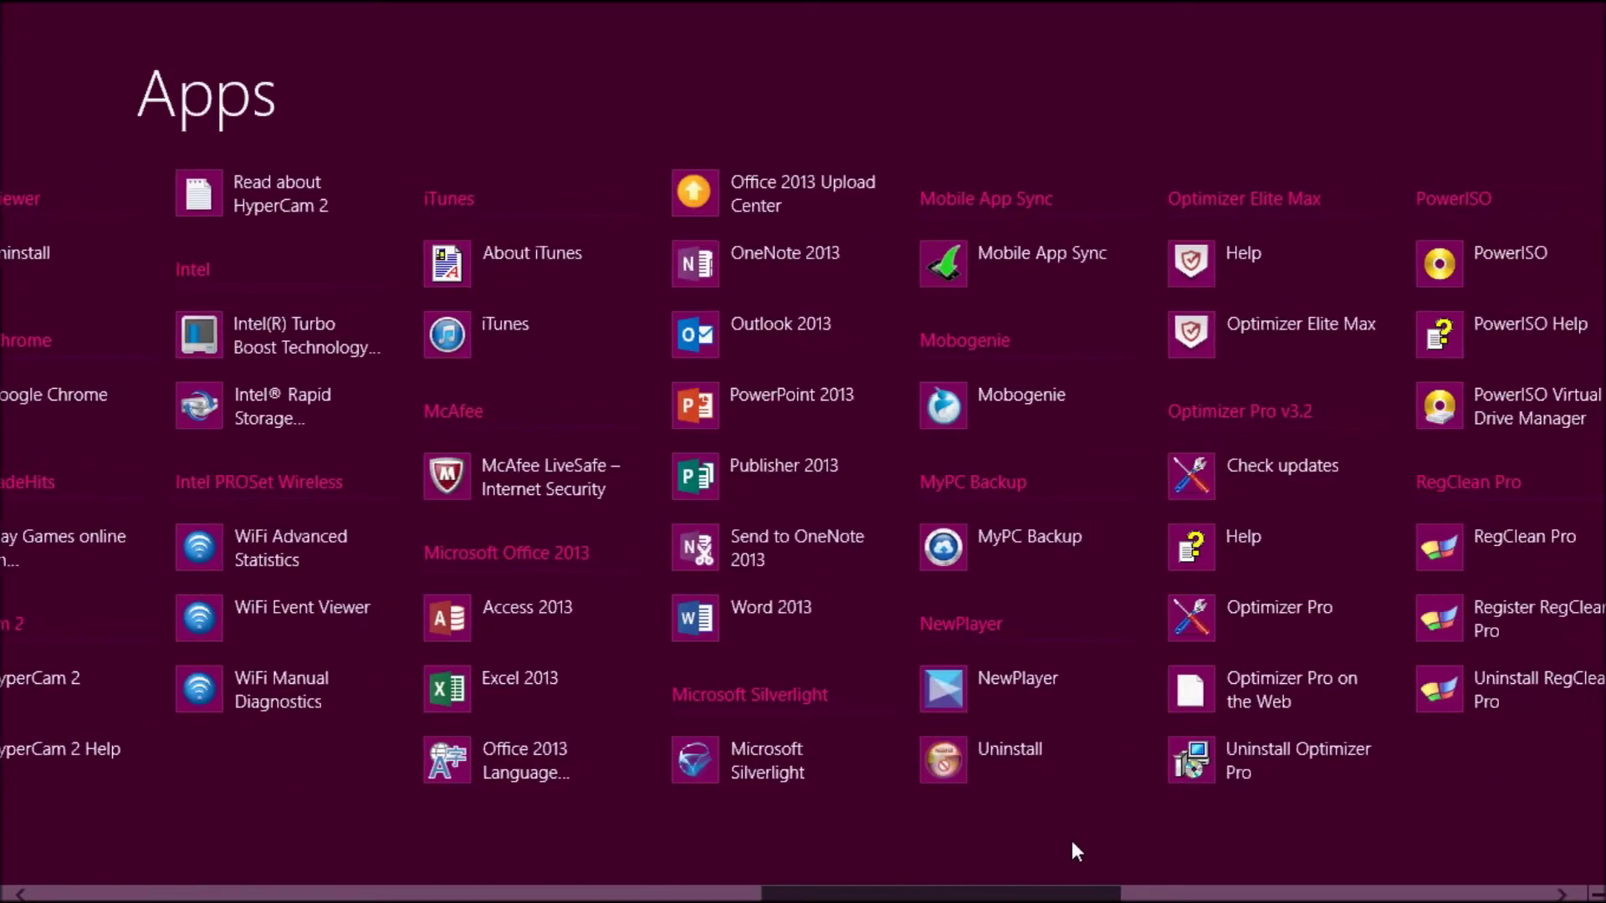
{"action": "scroll", "coordinate": [1189, 844], "scroll_direction": "down", "scroll_amount": 8}
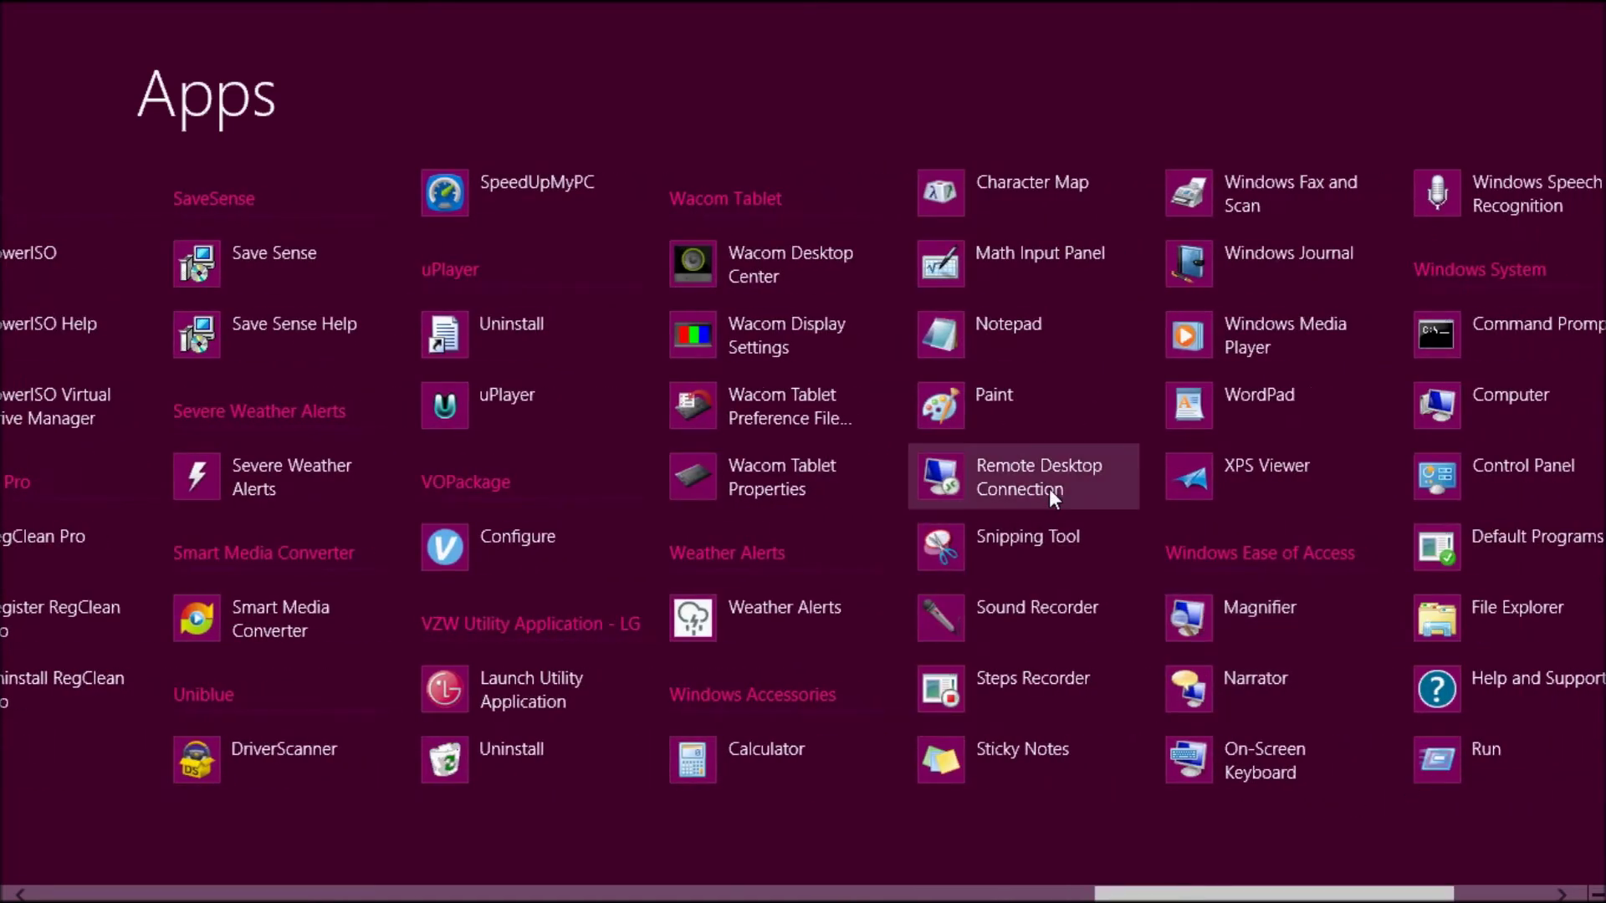
{"action": "left_click", "coordinate": [1046, 393]}
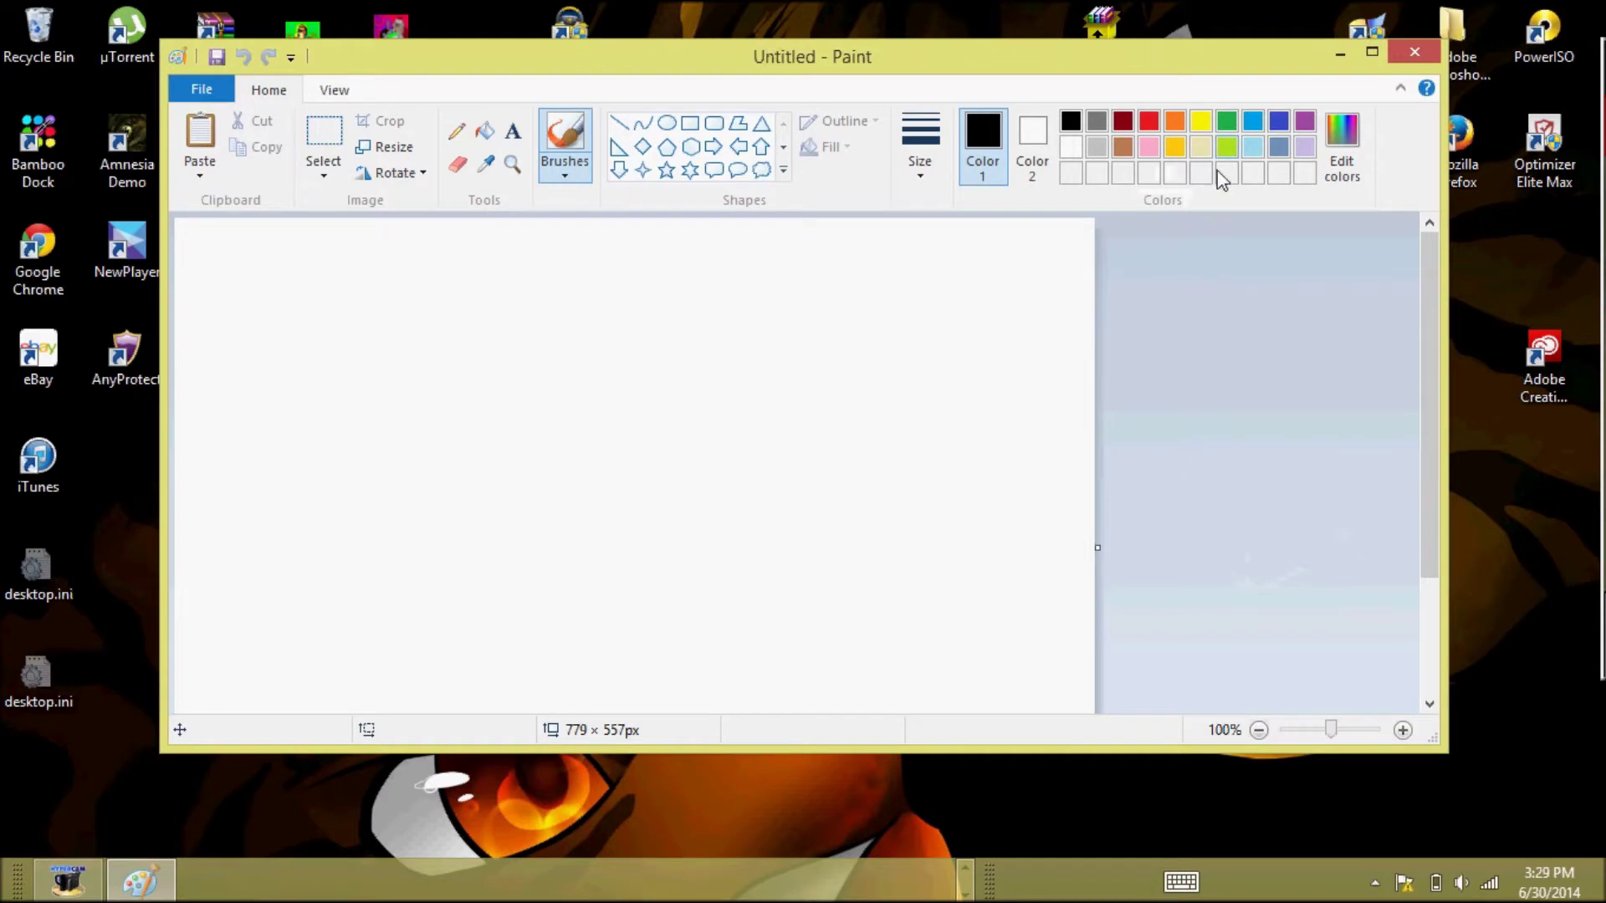
{"action": "left_click", "coordinate": [1371, 52]}
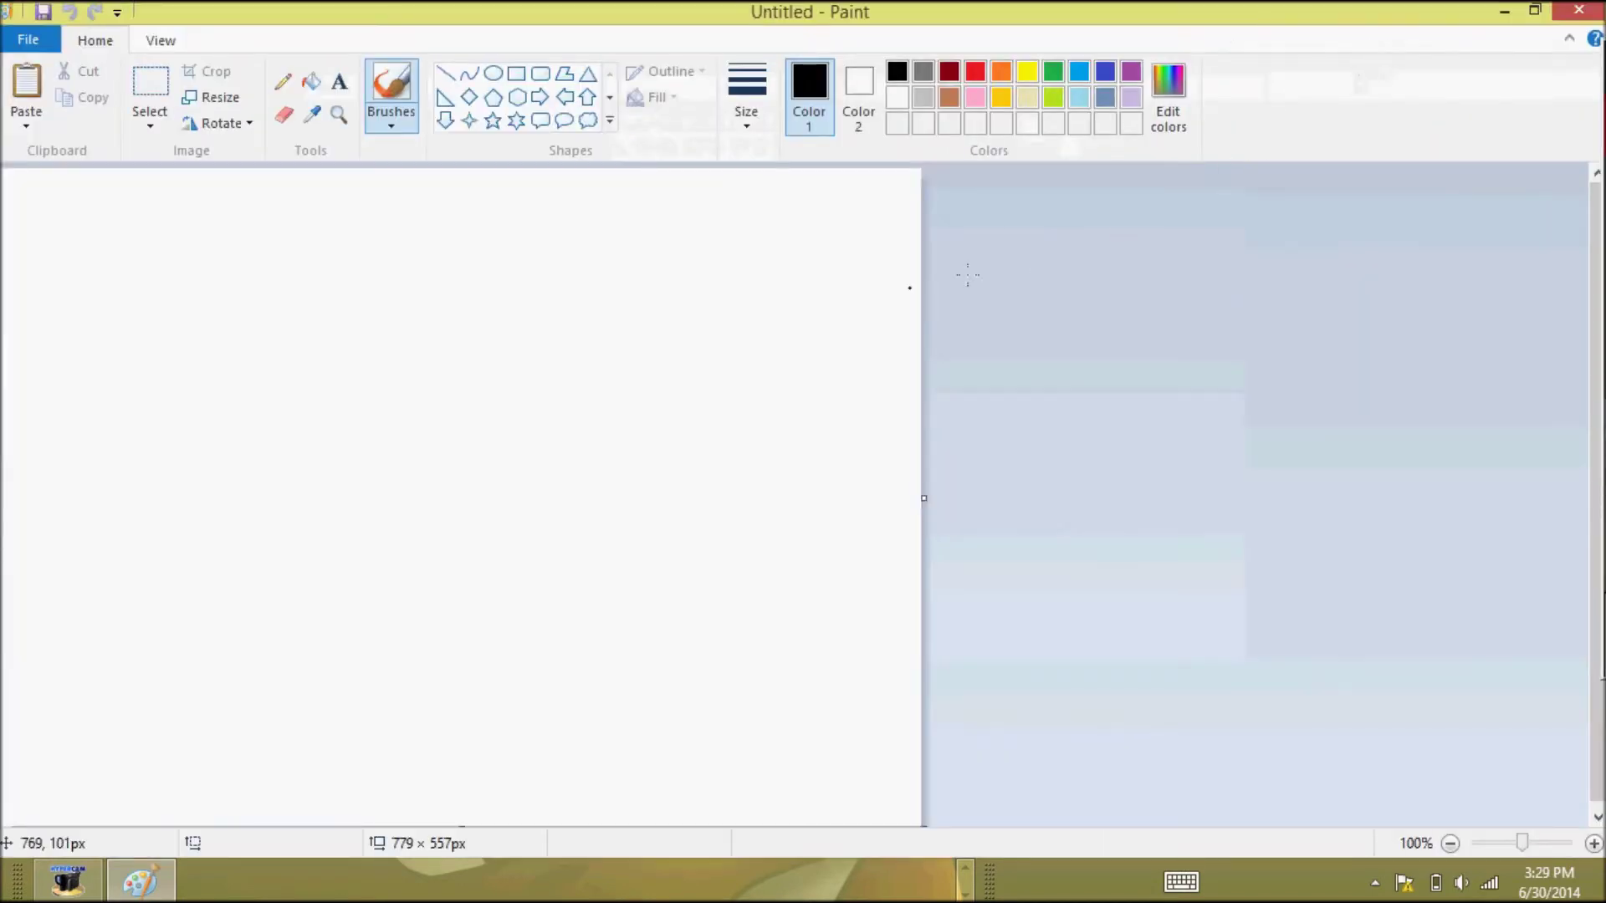
{"action": "mouse_move", "coordinate": [441, 339]}
{"action": "left_mouse_down"}
{"action": "mouse_move", "coordinate": [540, 285]}
{"action": "mouse_move", "coordinate": [402, 544]}
{"action": "left_mouse_up"}
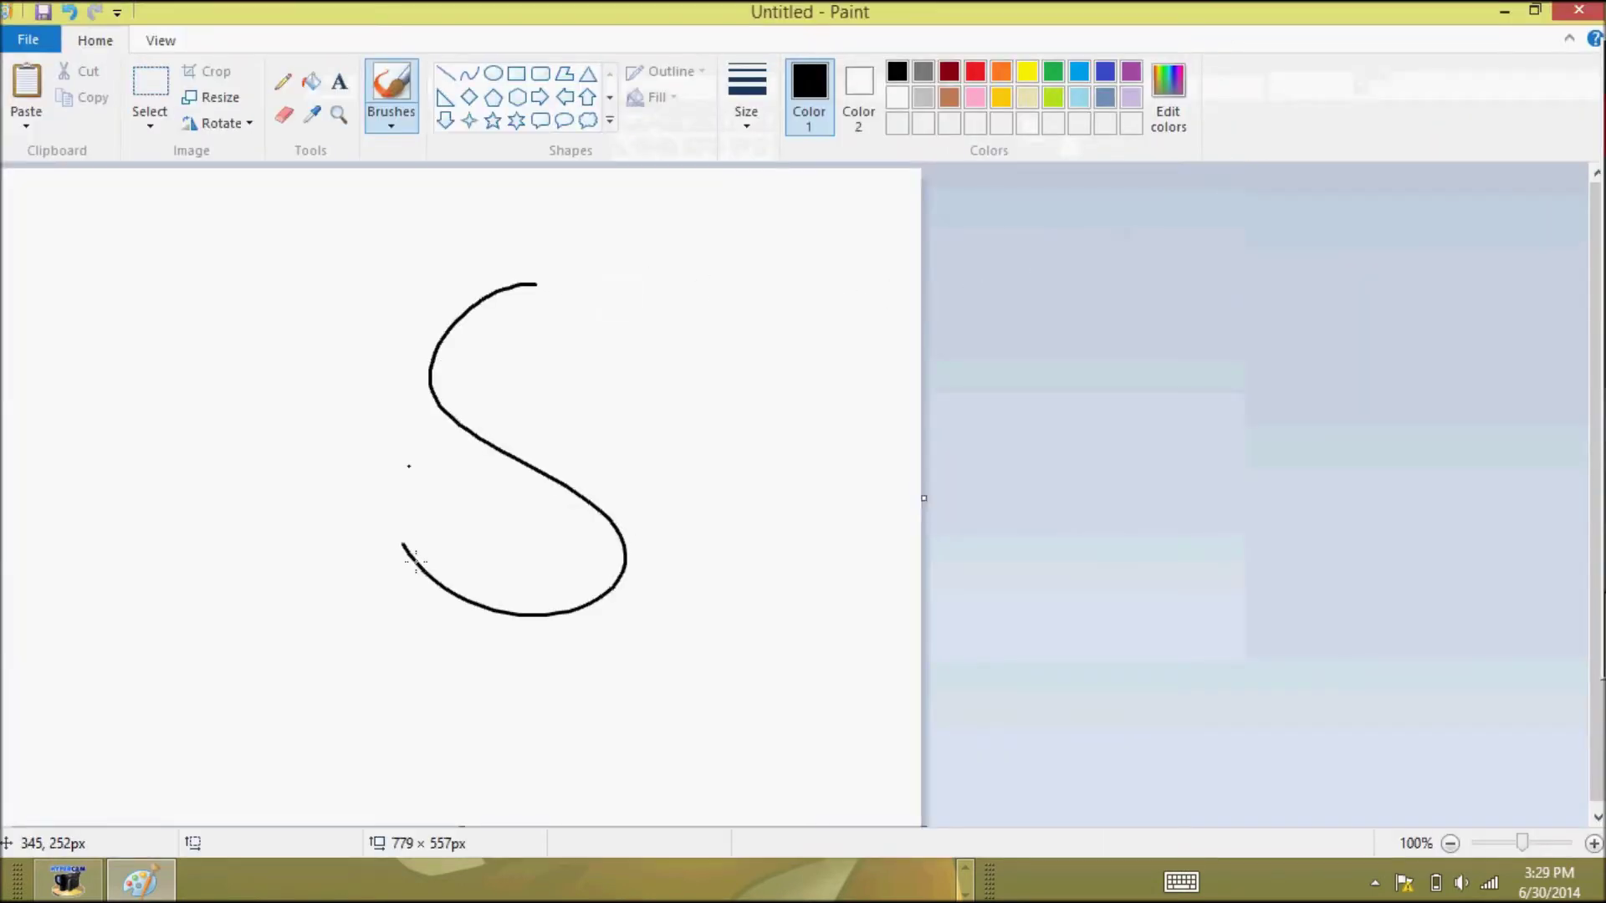
{"action": "left_click_drag", "start_coordinate": [369, 331], "coordinate": [336, 467]}
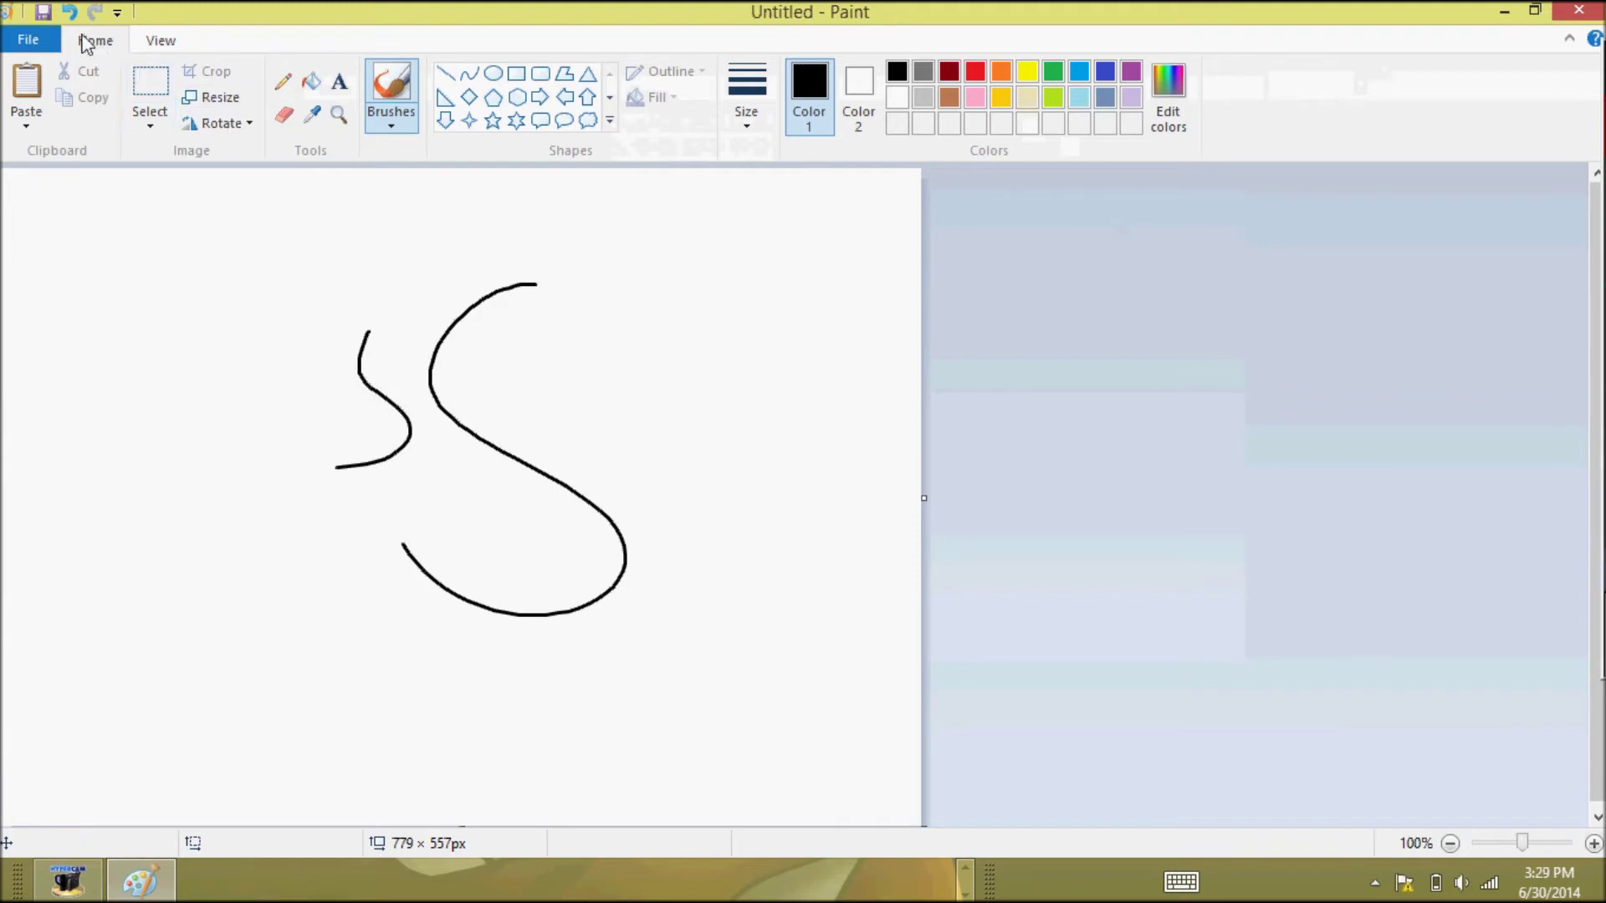
{"action": "key", "text": "ctrl+z"}
{"action": "key", "text": "ctrl+z"}
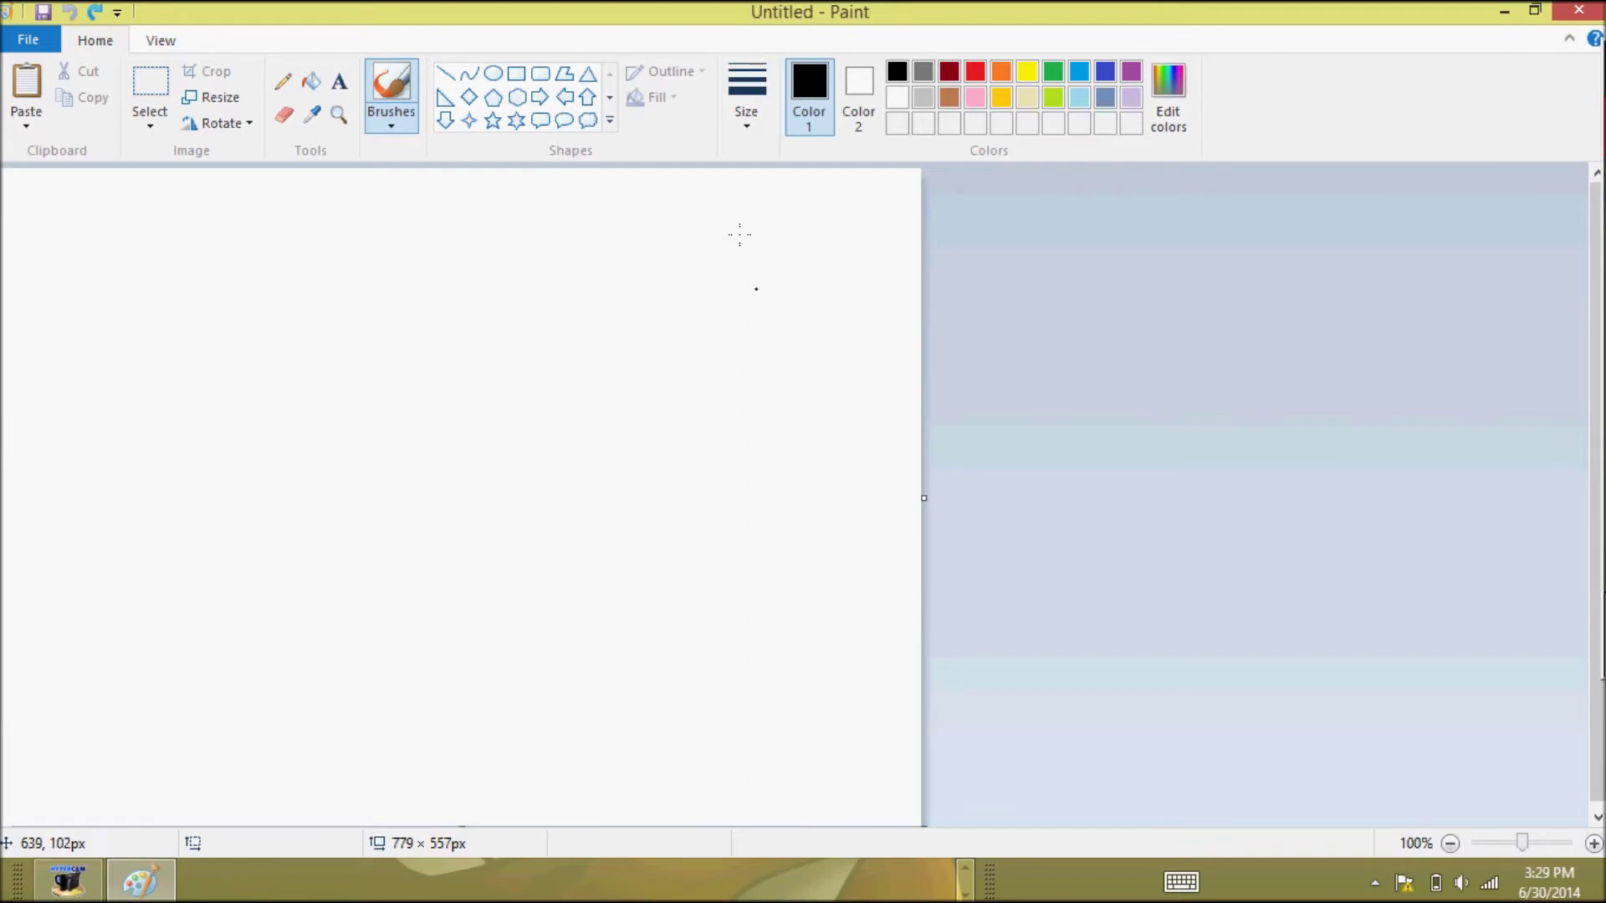
{"action": "mouse_move", "coordinate": [719, 258]}
{"action": "left_mouse_down"}
{"action": "mouse_move", "coordinate": [538, 459]}
{"action": "mouse_move", "coordinate": [475, 443]}
{"action": "left_mouse_up"}
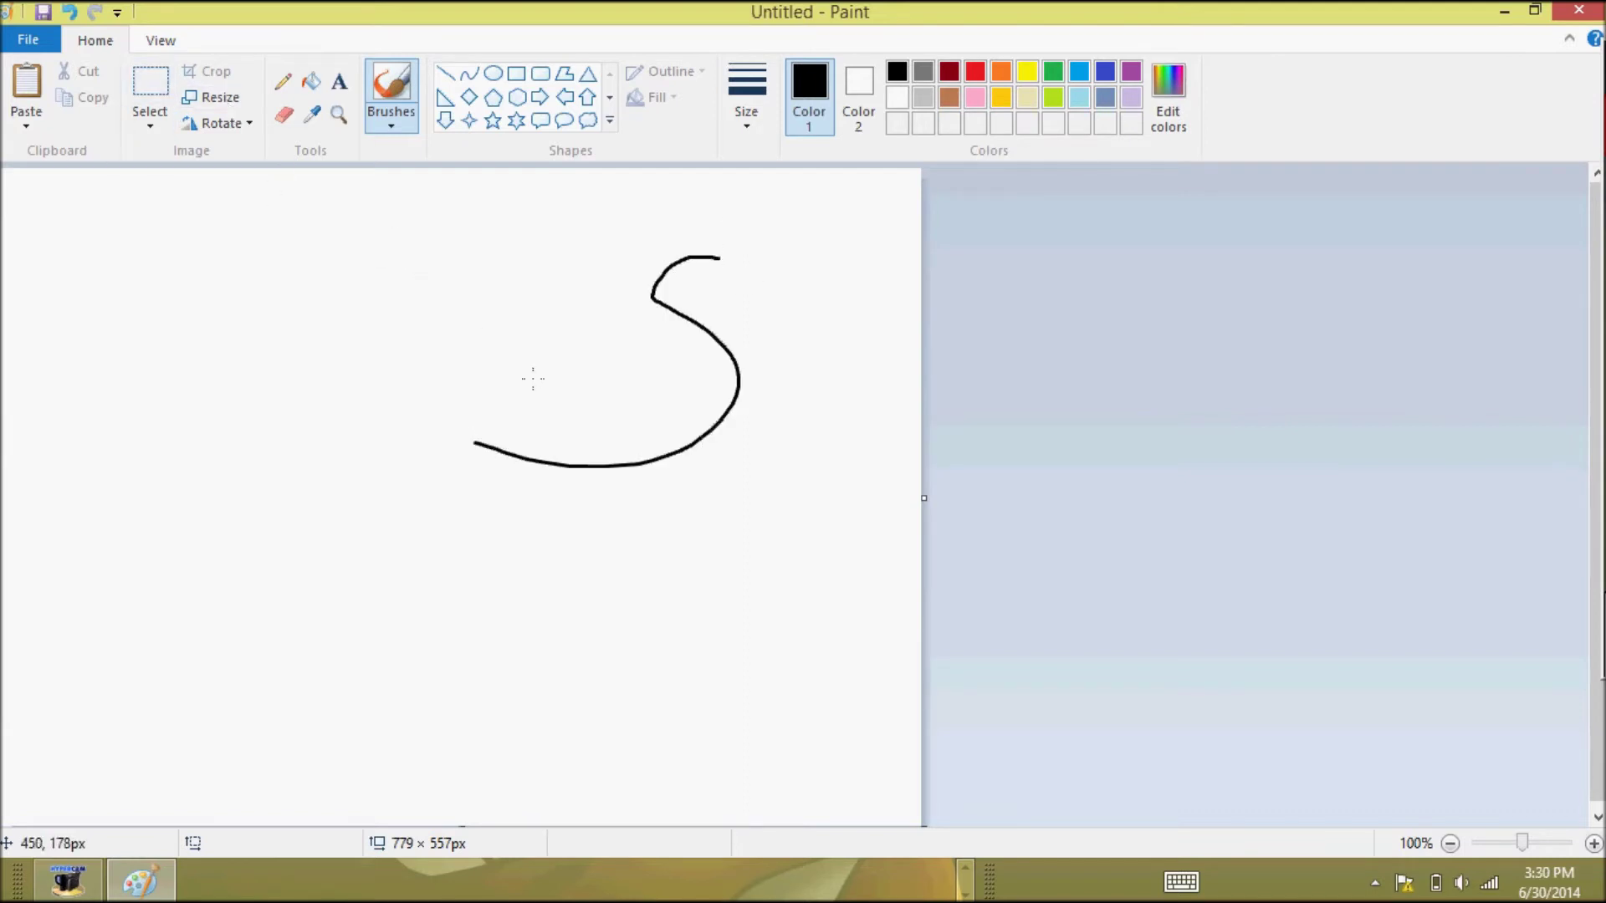
{"action": "key", "text": "ctrl+z"}
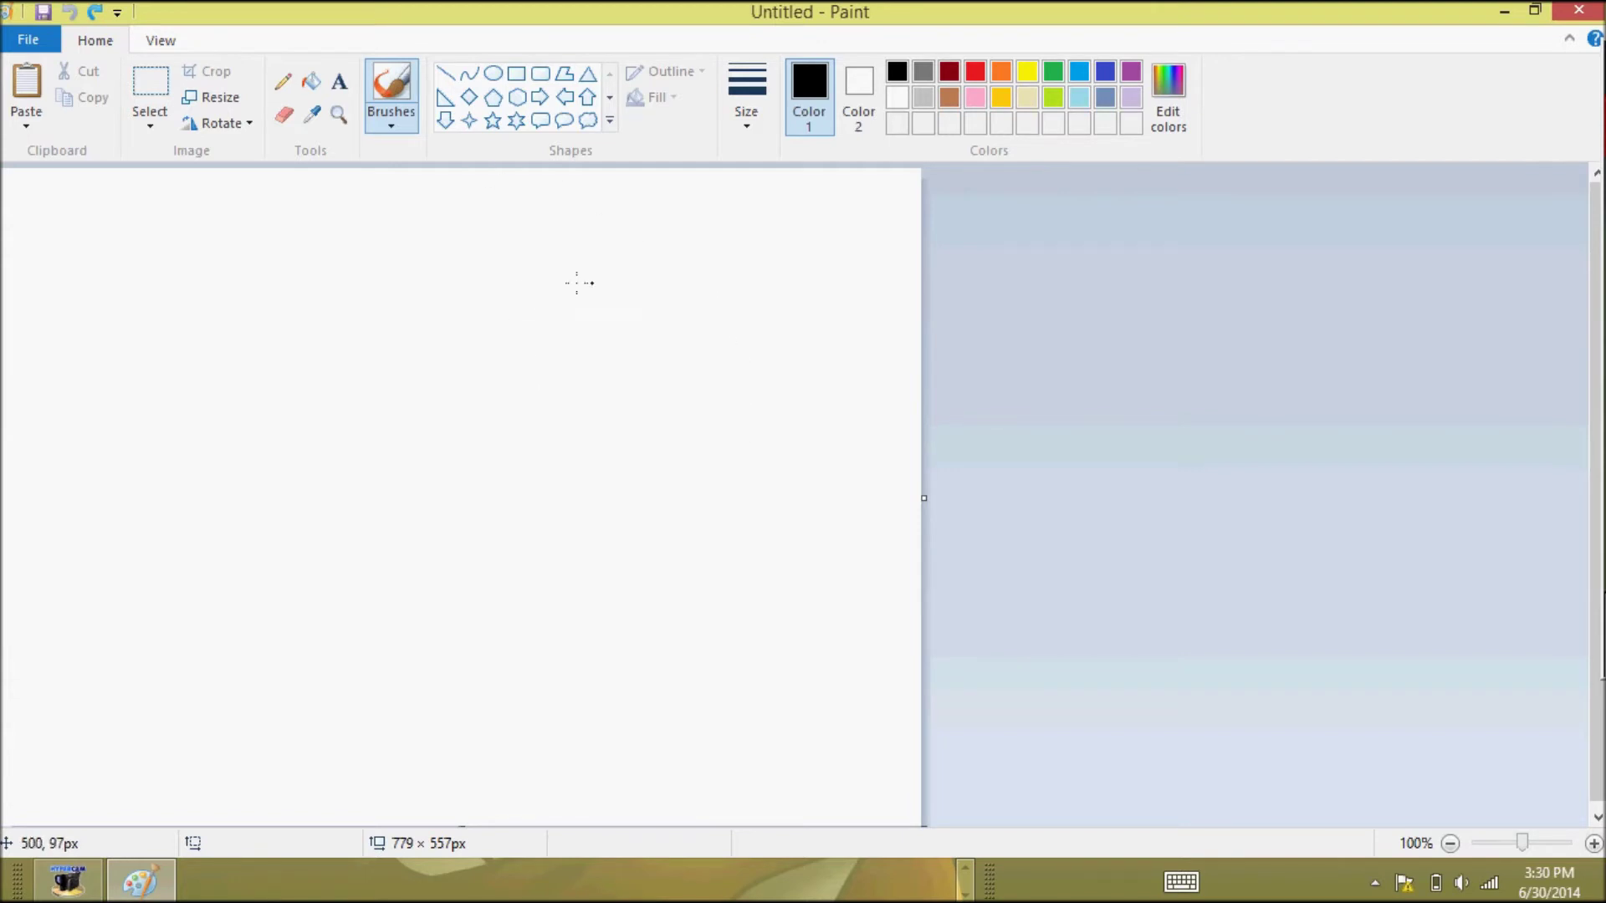
- Set Color 1 to red and brush a rough cat head circle with crossed guidelines and two pointed ears
{"action": "left_click", "coordinate": [976, 74]}
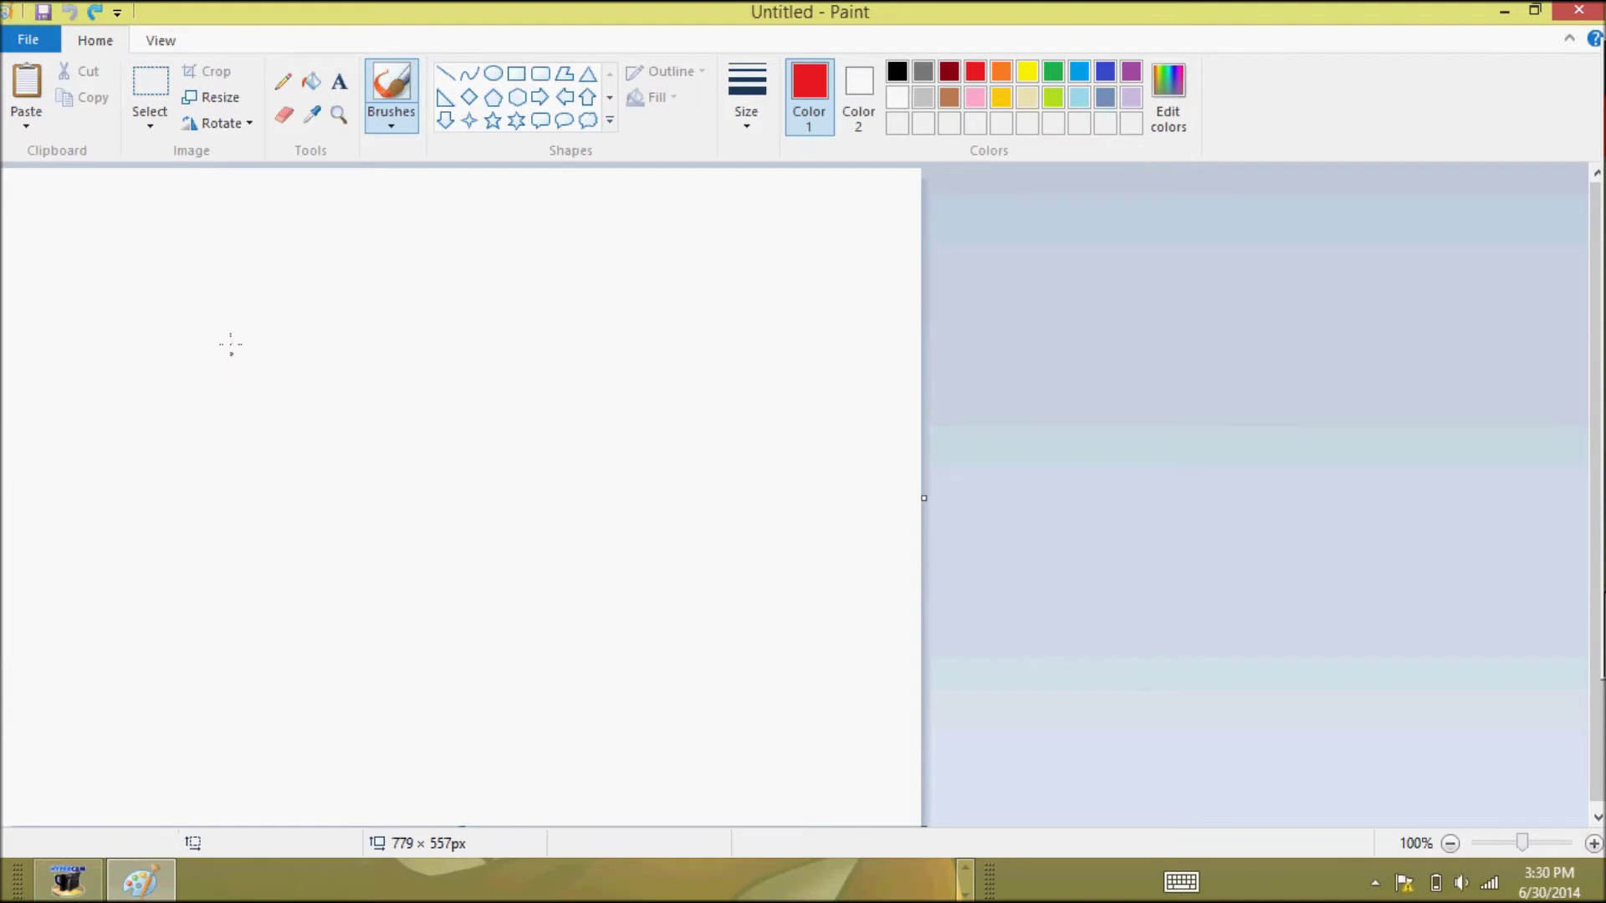
{"action": "mouse_move", "coordinate": [246, 306]}
{"action": "left_mouse_down"}
{"action": "mouse_move", "coordinate": [289, 330]}
{"action": "mouse_move", "coordinate": [209, 376]}
{"action": "mouse_move", "coordinate": [196, 352]}
{"action": "mouse_move", "coordinate": [288, 324]}
{"action": "left_mouse_up"}
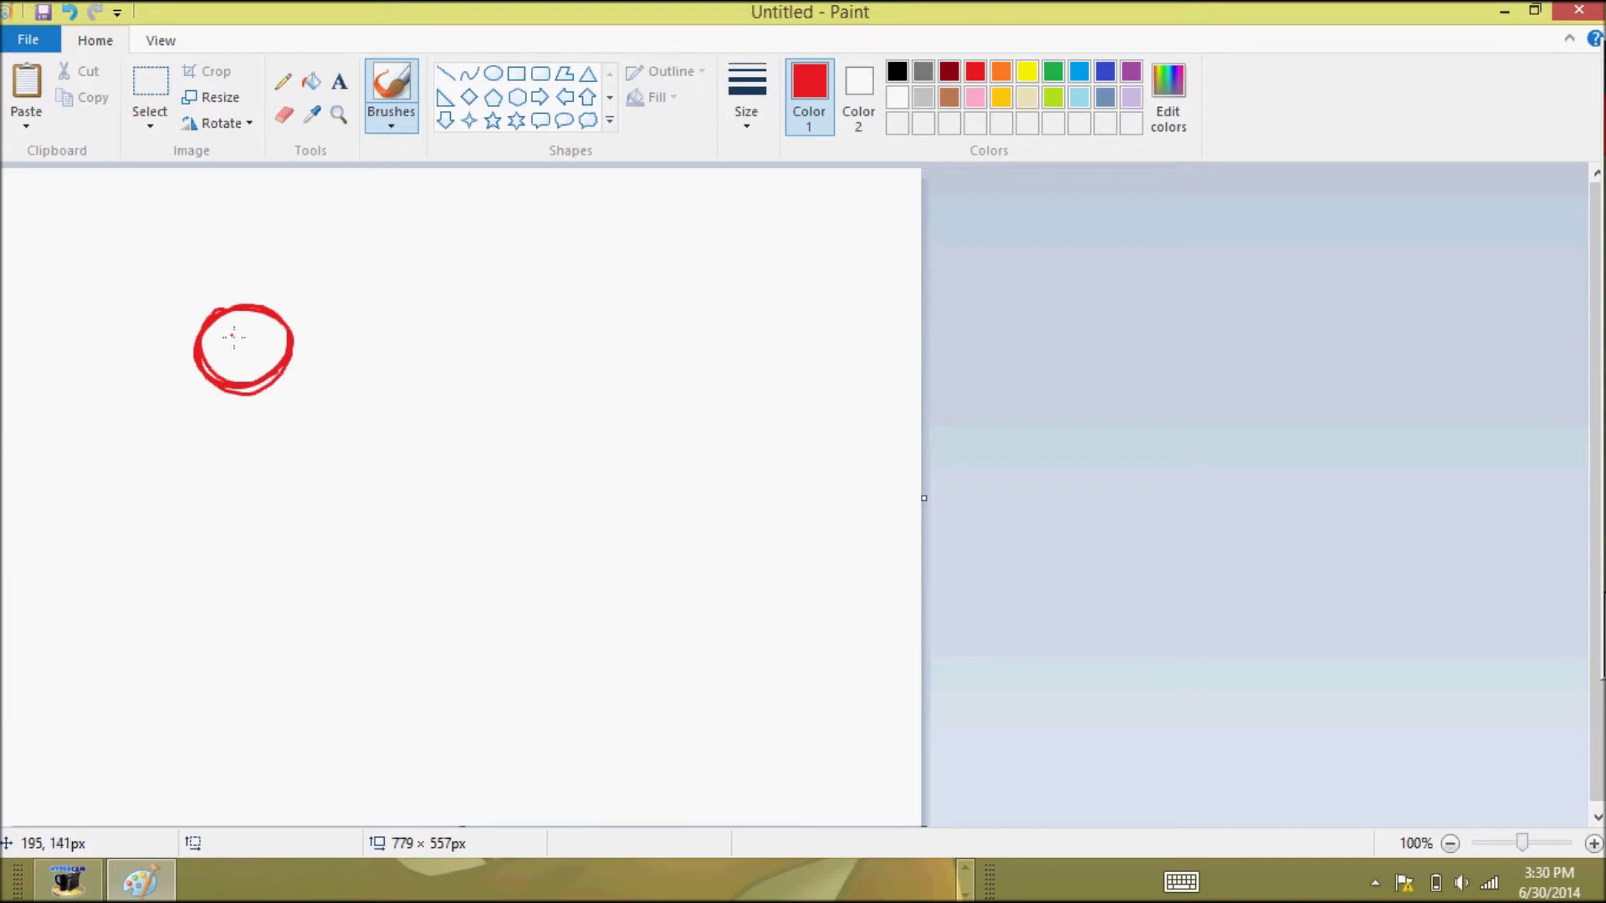
{"action": "mouse_move", "coordinate": [233, 317]}
{"action": "left_mouse_down"}
{"action": "mouse_move", "coordinate": [241, 386]}
{"action": "mouse_move", "coordinate": [241, 346]}
{"action": "left_mouse_up"}
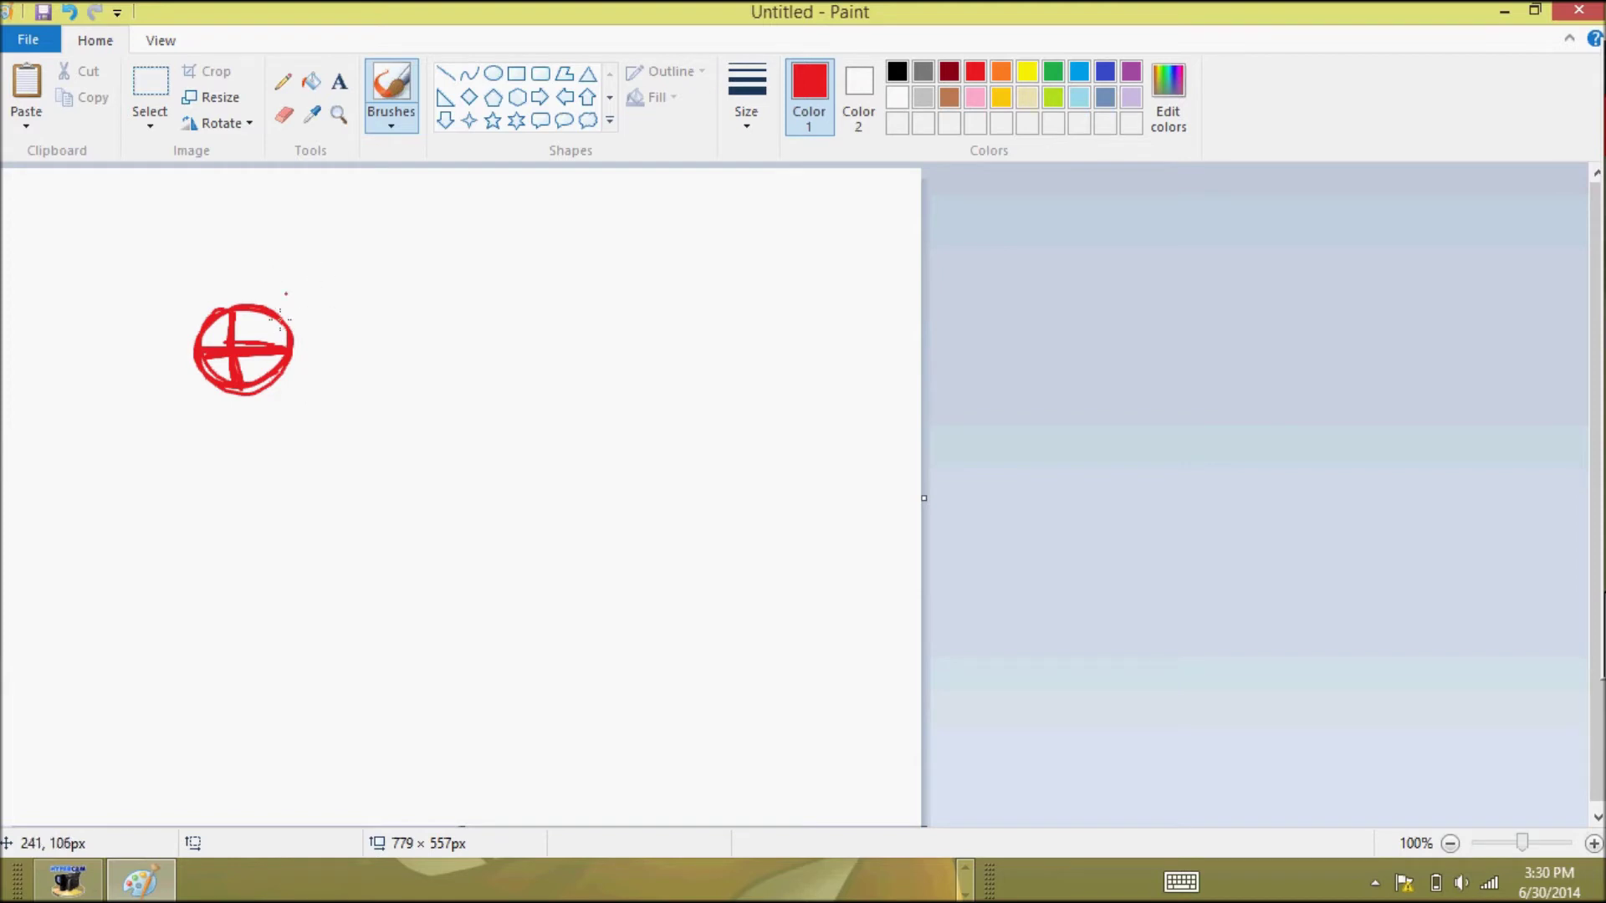
{"action": "mouse_move", "coordinate": [253, 308]}
{"action": "left_mouse_down"}
{"action": "mouse_move", "coordinate": [256, 285]}
{"action": "mouse_move", "coordinate": [290, 305]}
{"action": "mouse_move", "coordinate": [187, 343]}
{"action": "left_mouse_up"}
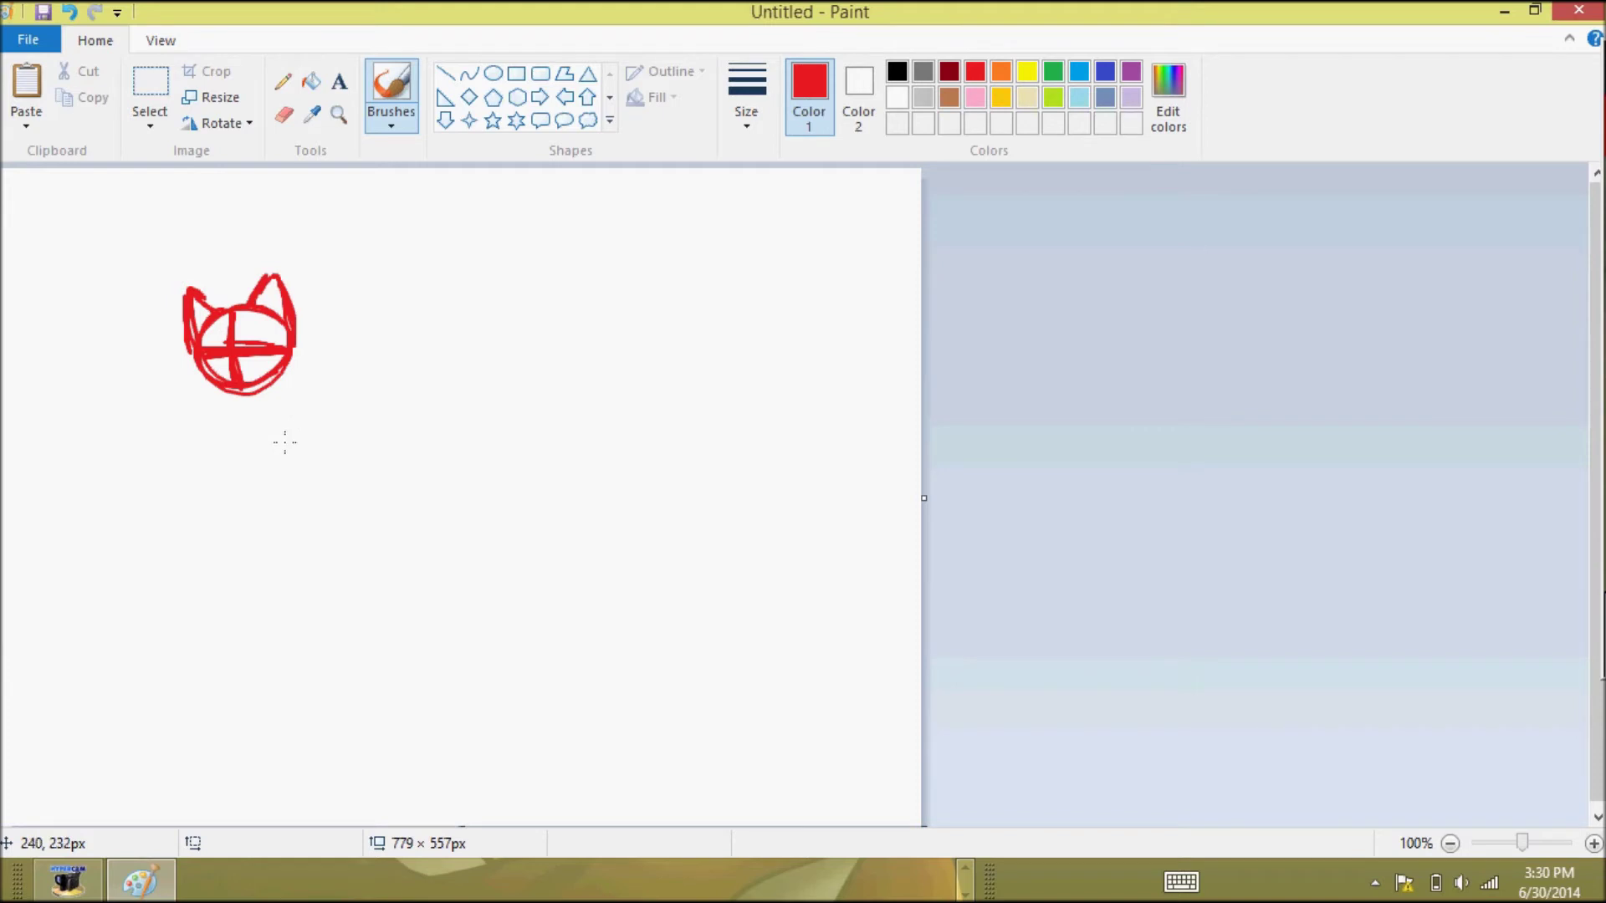
{"action": "mouse_move", "coordinate": [306, 427]}
{"action": "left_mouse_down"}
{"action": "mouse_move", "coordinate": [341, 419]}
{"action": "mouse_move", "coordinate": [323, 479]}
{"action": "mouse_move", "coordinate": [280, 472]}
{"action": "mouse_move", "coordinate": [329, 389]}
{"action": "mouse_move", "coordinate": [345, 412]}
{"action": "mouse_move", "coordinate": [336, 483]}
{"action": "left_mouse_up"}
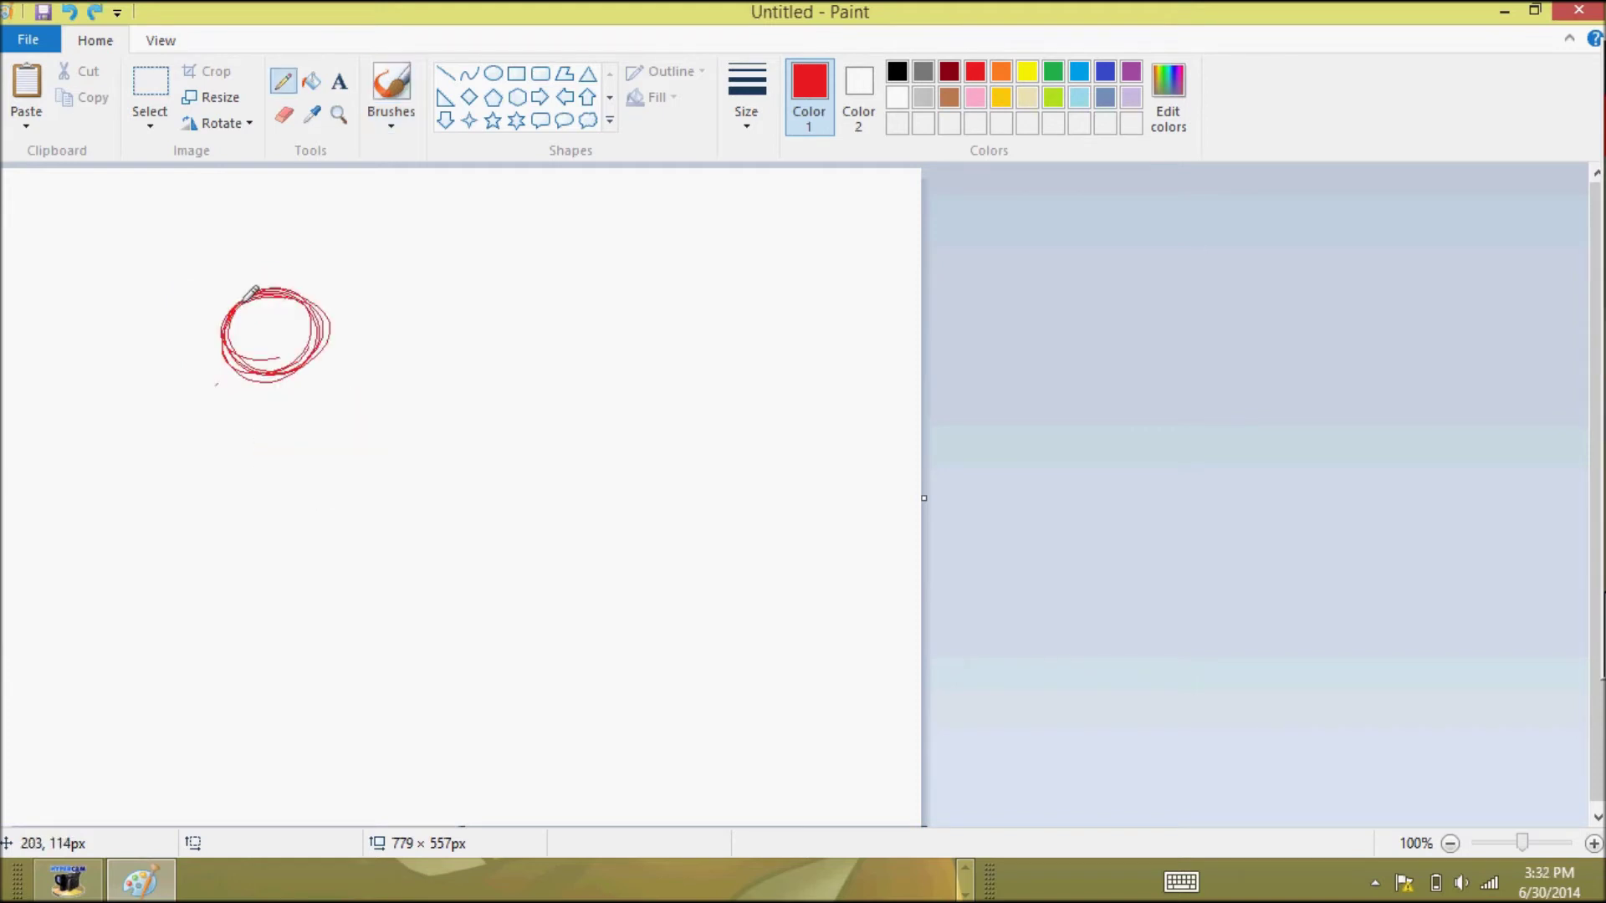
- Sketch the walking cat in thin red pencil lines, with face guidelines, ears, two body circles, legs and a curled bushy tail
{"action": "mouse_move", "coordinate": [244, 309]}
{"action": "left_mouse_down"}
{"action": "mouse_move", "coordinate": [248, 378]}
{"action": "mouse_move", "coordinate": [233, 343]}
{"action": "mouse_move", "coordinate": [268, 345]}
{"action": "mouse_move", "coordinate": [236, 334]}
{"action": "mouse_move", "coordinate": [293, 343]}
{"action": "mouse_move", "coordinate": [221, 340]}
{"action": "mouse_move", "coordinate": [292, 350]}
{"action": "mouse_move", "coordinate": [239, 344]}
{"action": "mouse_move", "coordinate": [234, 344]}
{"action": "left_mouse_up"}
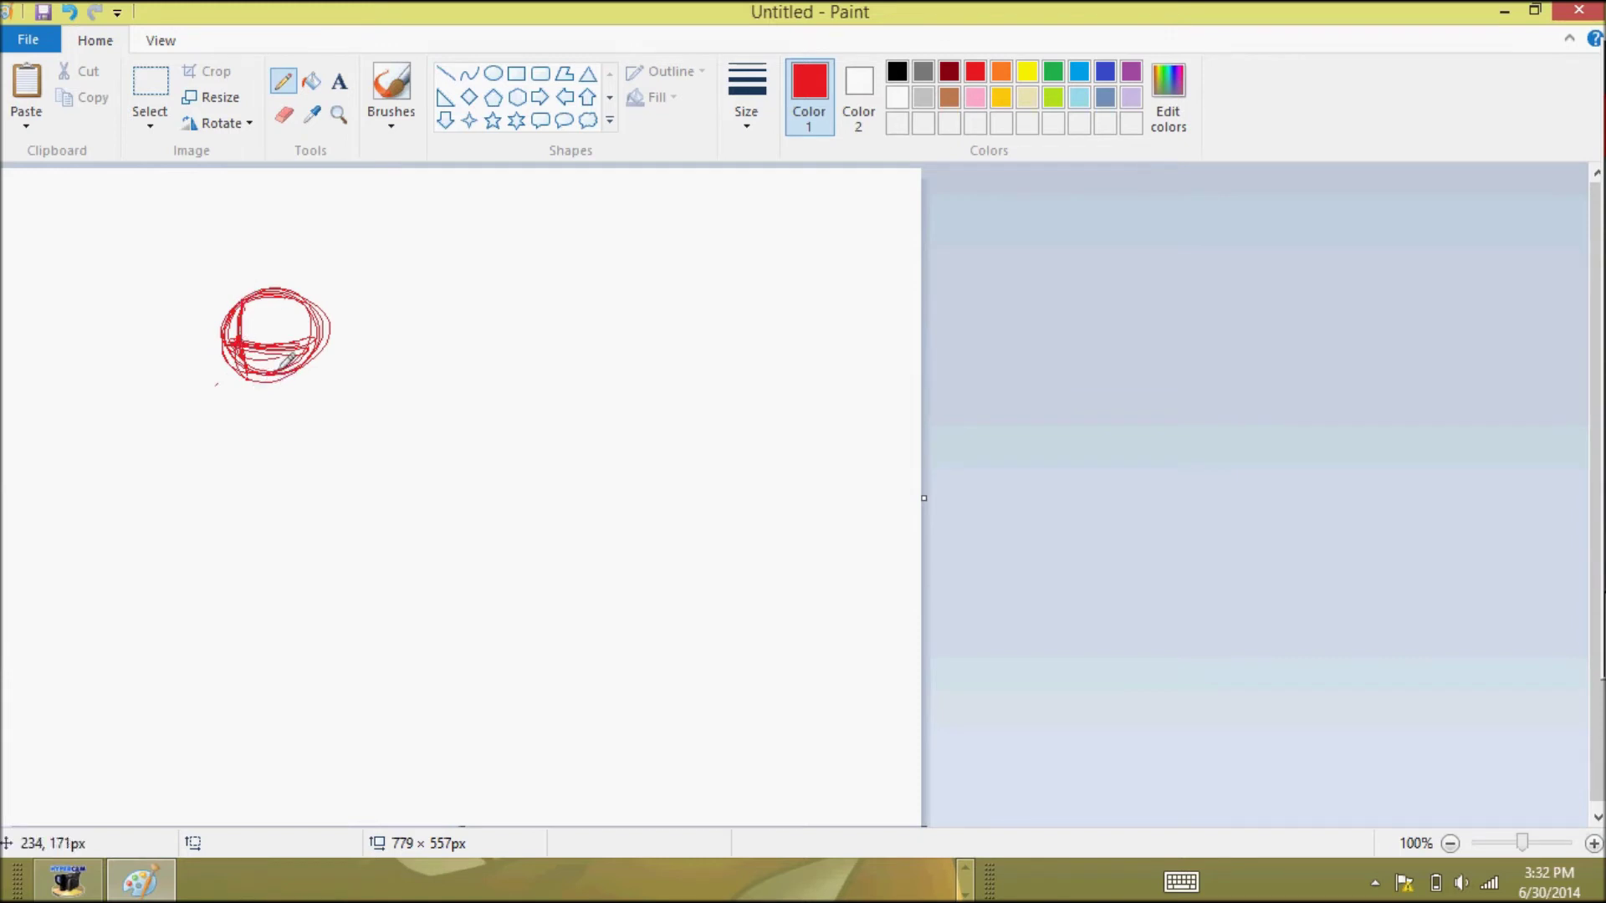
{"action": "mouse_move", "coordinate": [272, 288]}
{"action": "left_mouse_down"}
{"action": "mouse_move", "coordinate": [281, 261]}
{"action": "mouse_move", "coordinate": [304, 313]}
{"action": "mouse_move", "coordinate": [299, 255]}
{"action": "mouse_move", "coordinate": [221, 279]}
{"action": "mouse_move", "coordinate": [221, 326]}
{"action": "left_mouse_up"}
{"action": "left_click_drag", "start_coordinate": [330, 389], "coordinate": [351, 443]}
{"action": "mouse_move", "coordinate": [276, 376]}
{"action": "left_mouse_down"}
{"action": "mouse_move", "coordinate": [368, 470]}
{"action": "mouse_move", "coordinate": [523, 435]}
{"action": "left_mouse_up"}
{"action": "mouse_move", "coordinate": [330, 330]}
{"action": "left_mouse_down"}
{"action": "mouse_move", "coordinate": [410, 334]}
{"action": "mouse_move", "coordinate": [498, 431]}
{"action": "mouse_move", "coordinate": [329, 434]}
{"action": "mouse_move", "coordinate": [429, 368]}
{"action": "mouse_move", "coordinate": [370, 478]}
{"action": "mouse_move", "coordinate": [381, 574]}
{"action": "mouse_move", "coordinate": [397, 513]}
{"action": "mouse_move", "coordinate": [316, 498]}
{"action": "mouse_move", "coordinate": [472, 468]}
{"action": "mouse_move", "coordinate": [500, 536]}
{"action": "mouse_move", "coordinate": [536, 546]}
{"action": "mouse_move", "coordinate": [536, 342]}
{"action": "mouse_move", "coordinate": [561, 468]}
{"action": "mouse_move", "coordinate": [551, 539]}
{"action": "mouse_move", "coordinate": [591, 369]}
{"action": "mouse_move", "coordinate": [584, 431]}
{"action": "mouse_move", "coordinate": [674, 368]}
{"action": "left_mouse_up"}
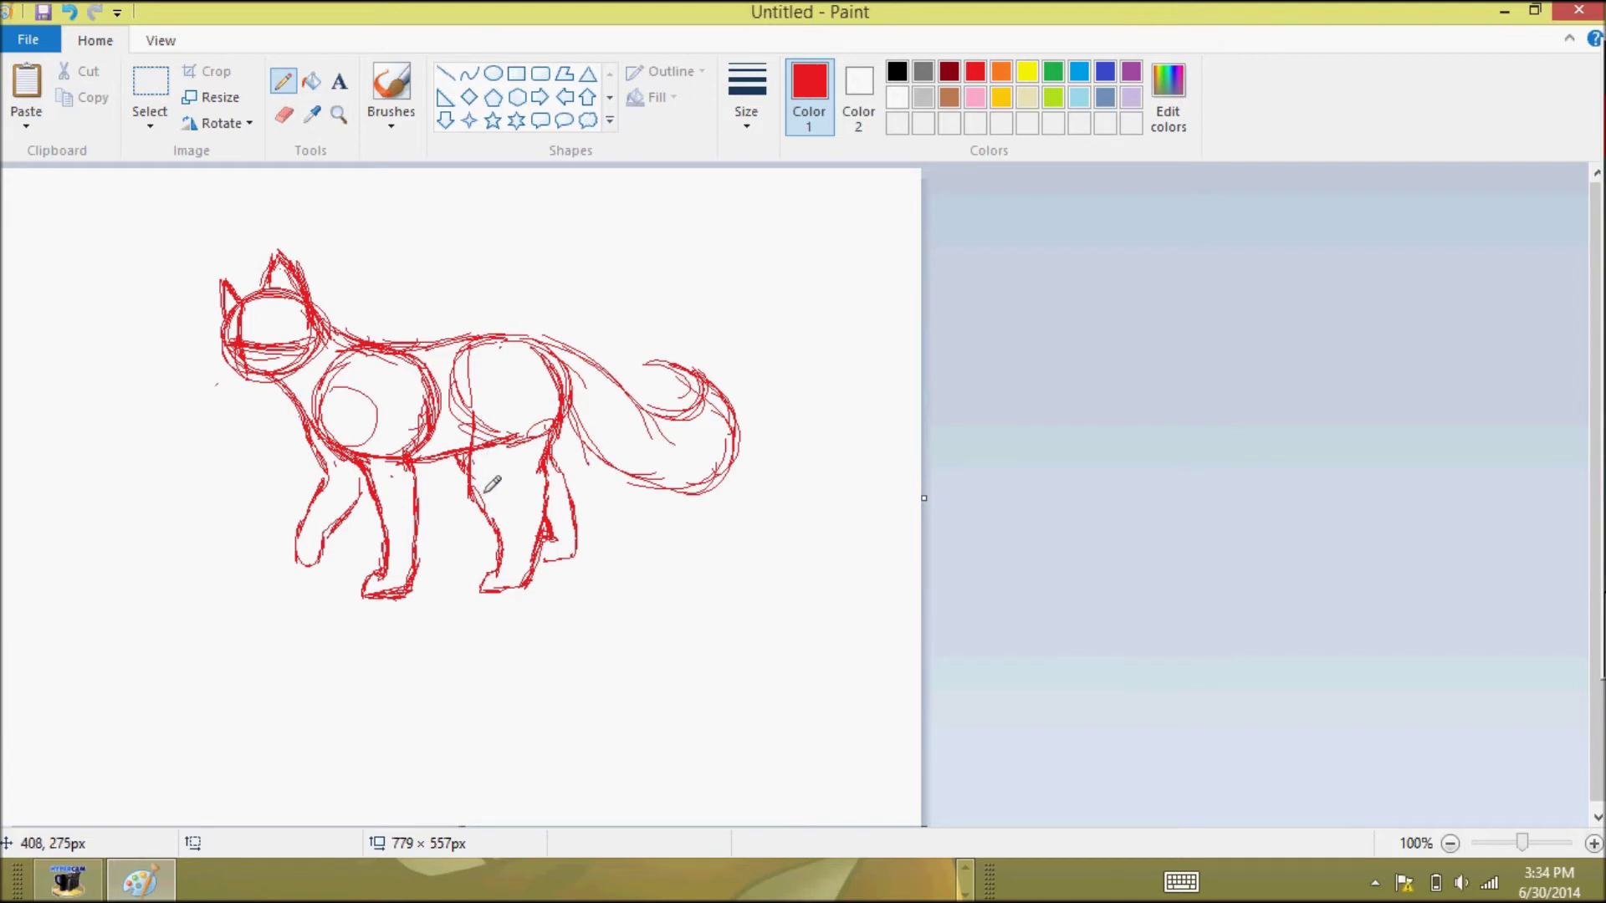
{"action": "left_click_drag", "start_coordinate": [464, 410], "coordinate": [485, 424]}
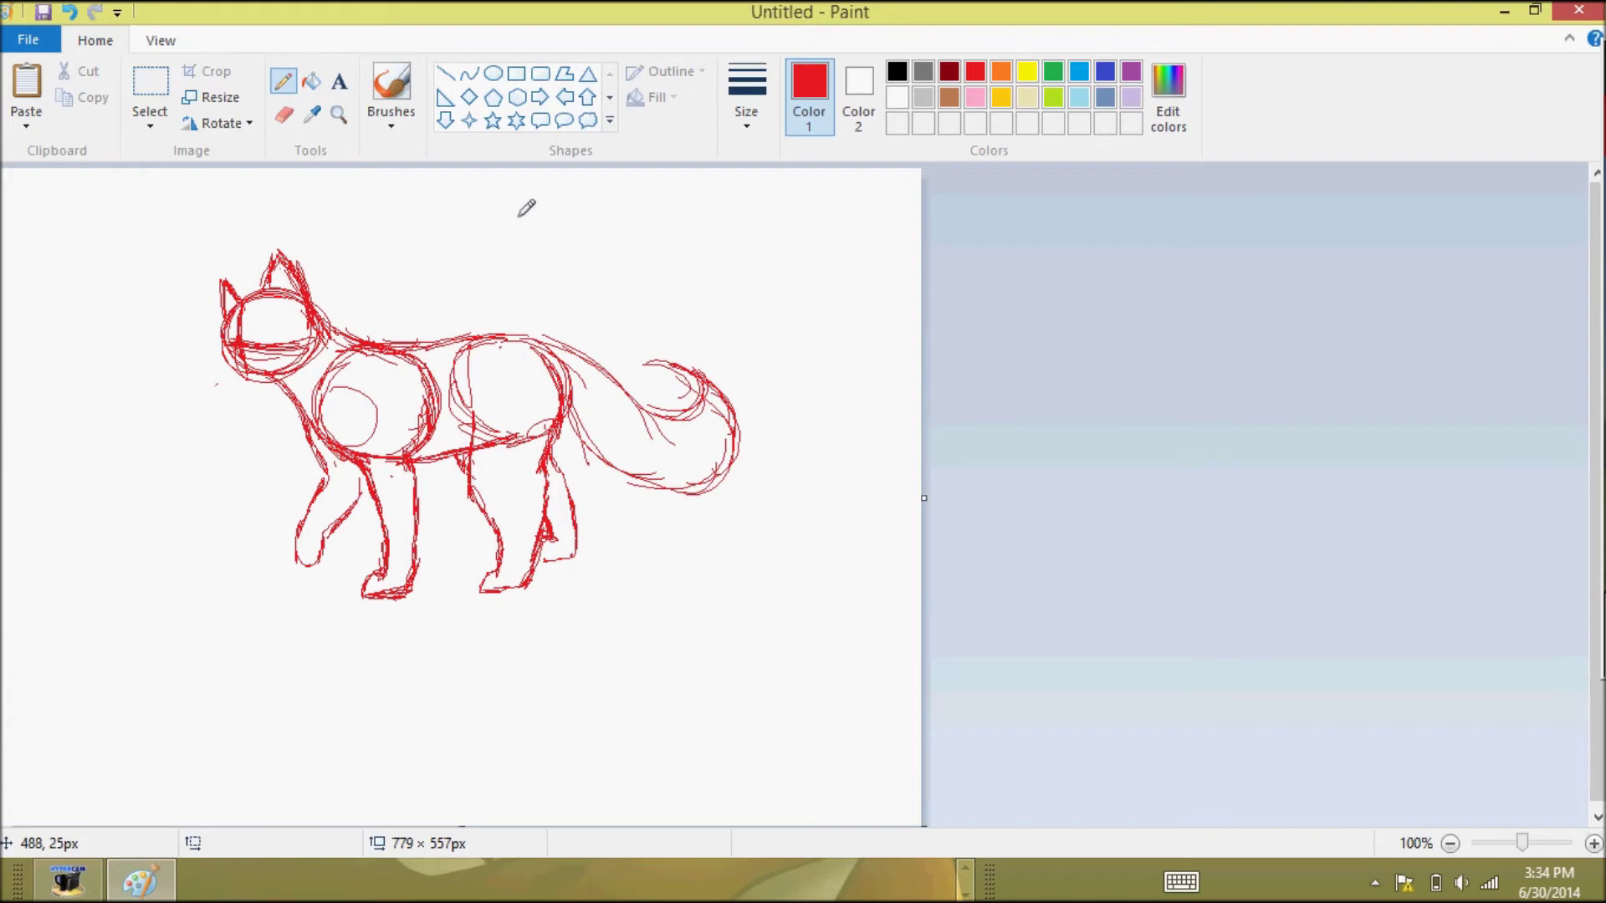
- Set Color 1 to black and choose the Curve tool for outlining the cat sketch
{"action": "left_click", "coordinate": [1593, 844]}
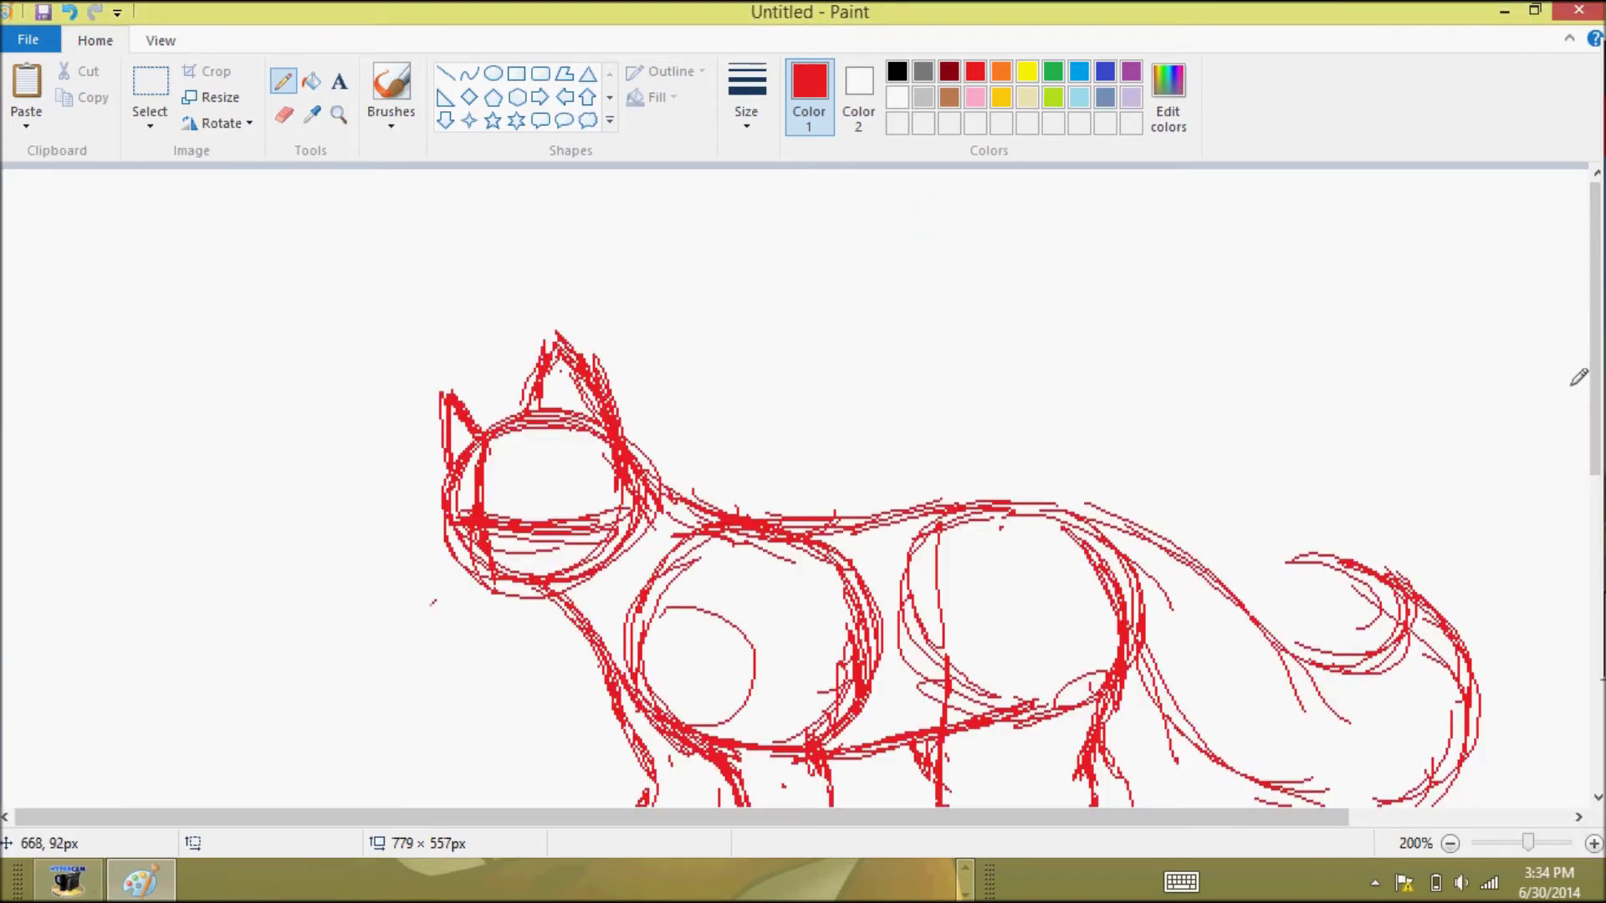
{"action": "left_click_drag", "start_coordinate": [1595, 389], "coordinate": [1593, 473]}
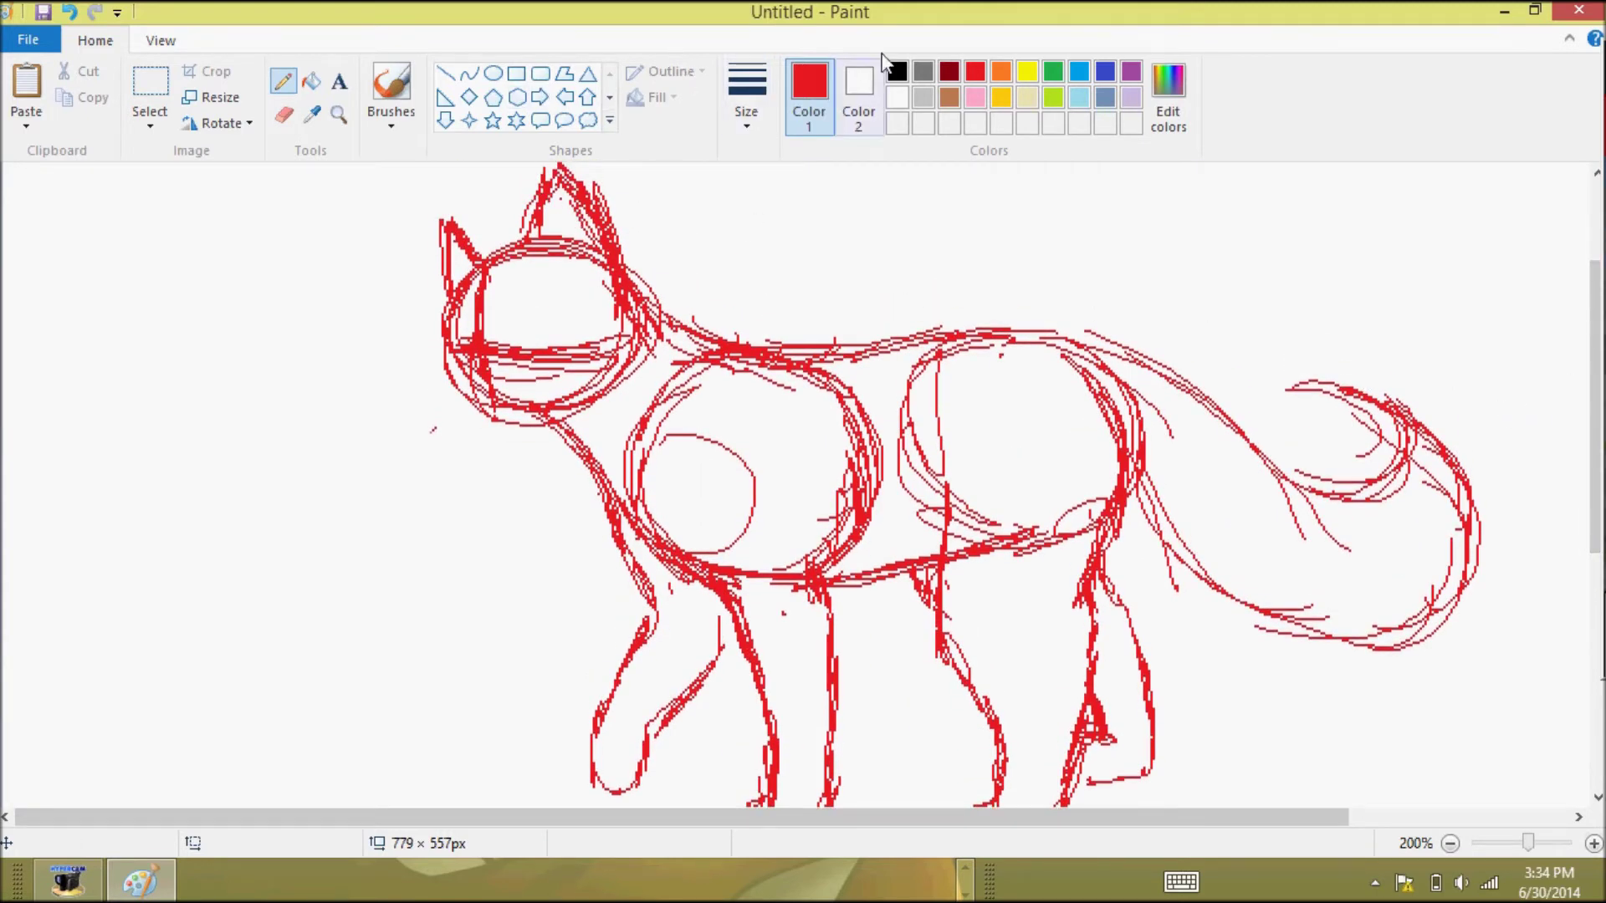
{"action": "left_click", "coordinate": [897, 71]}
{"action": "mouse_move", "coordinate": [565, 263]}
{"action": "left_mouse_down"}
{"action": "mouse_move", "coordinate": [547, 320]}
{"action": "mouse_move", "coordinate": [577, 344]}
{"action": "left_mouse_up"}
{"action": "key", "text": "ctrl+z"}
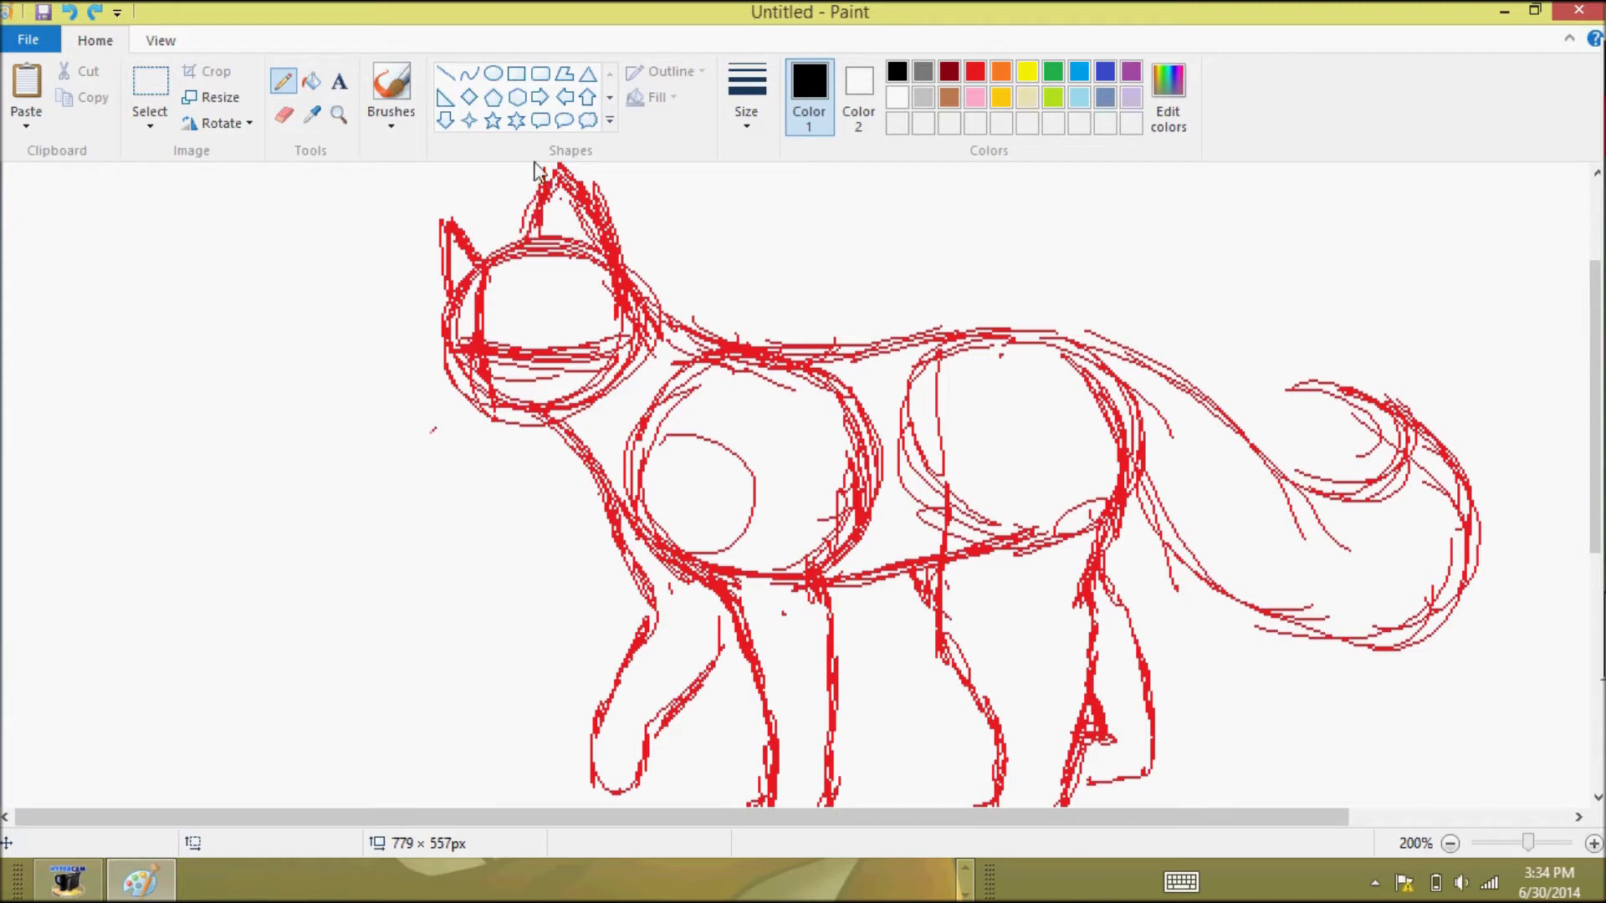
{"action": "left_click", "coordinate": [470, 75]}
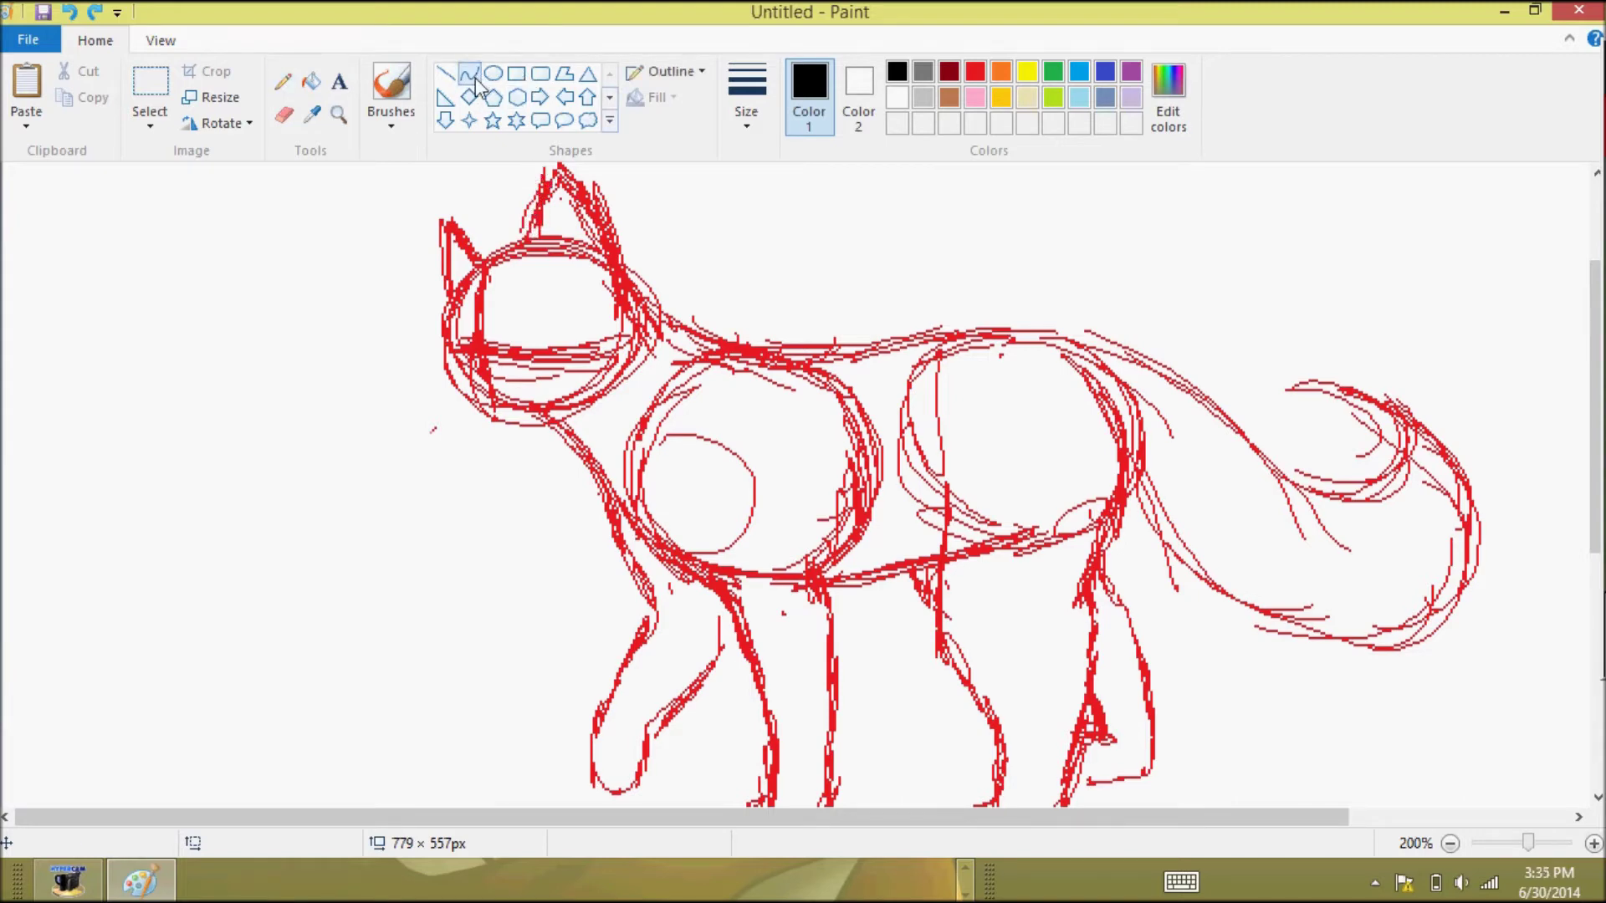
{"action": "left_click_drag", "start_coordinate": [556, 167], "coordinate": [621, 311]}
{"action": "left_click_drag", "start_coordinate": [589, 240], "coordinate": [623, 259]}
{"action": "left_click", "coordinate": [654, 222]}
{"action": "key", "text": "ctrl+z"}
{"action": "key", "text": "ctrl+z"}
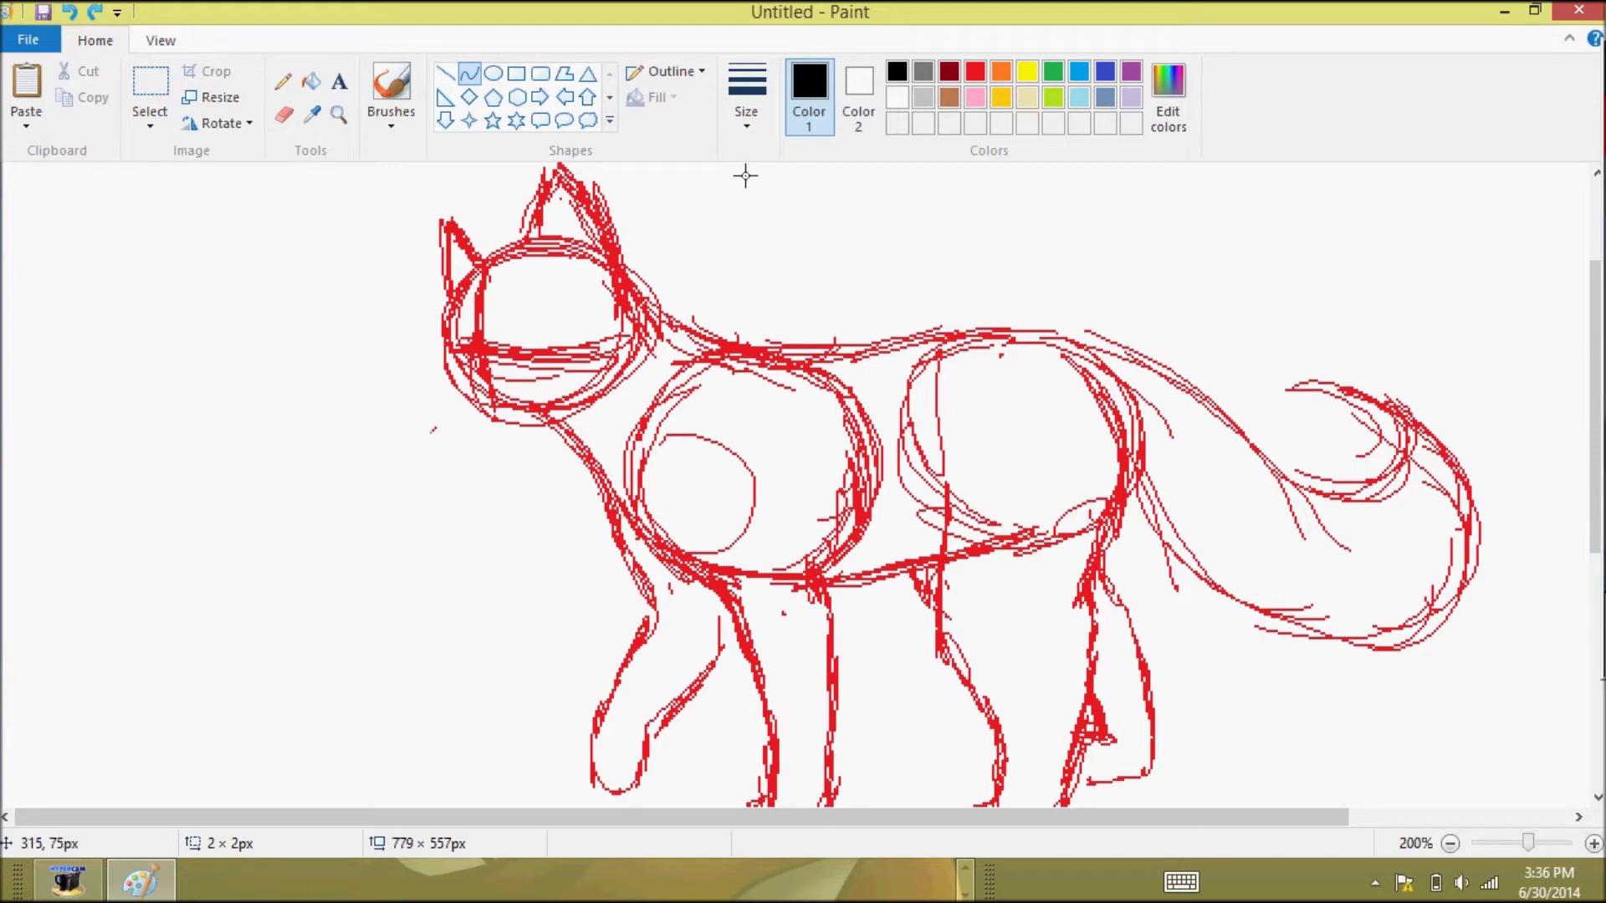
- Set a thicker line size and trace the cat's back with a bent curve from the neck to the tail base
{"action": "left_click", "coordinate": [746, 127]}
{"action": "left_click", "coordinate": [736, 214]}
{"action": "left_click", "coordinate": [826, 377]}
{"action": "mouse_move", "coordinate": [638, 292]}
{"action": "left_mouse_down"}
{"action": "mouse_move", "coordinate": [880, 351]}
{"action": "mouse_move", "coordinate": [1108, 365]}
{"action": "left_mouse_up"}
{"action": "left_click", "coordinate": [728, 360]}
{"action": "left_click", "coordinate": [1025, 323]}
{"action": "left_click", "coordinate": [956, 337]}
- Outline the cat's larger ear and the top of its head between the ears with black curves
{"action": "left_click_drag", "start_coordinate": [562, 174], "coordinate": [636, 295]}
{"action": "left_click", "coordinate": [621, 217]}
{"action": "left_click", "coordinate": [541, 201]}
{"action": "mouse_move", "coordinate": [532, 239]}
{"action": "left_mouse_down"}
{"action": "mouse_move", "coordinate": [563, 173]}
{"action": "mouse_move", "coordinate": [469, 280]}
{"action": "mouse_move", "coordinate": [445, 216]}
{"action": "left_mouse_up"}
{"action": "left_click", "coordinate": [500, 244]}
- Trace the cat's chest from the chin to the front leg and its belly line with black curves
{"action": "mouse_move", "coordinate": [546, 415]}
{"action": "left_mouse_down"}
{"action": "mouse_move", "coordinate": [627, 531]}
{"action": "mouse_move", "coordinate": [545, 416]}
{"action": "mouse_move", "coordinate": [602, 502]}
{"action": "mouse_move", "coordinate": [719, 575]}
{"action": "left_mouse_up"}
{"action": "left_click", "coordinate": [660, 544]}
{"action": "left_click_drag", "start_coordinate": [824, 581], "coordinate": [945, 549]}
- Outline the cat's standing front leg with its paw and the raised front leg with black curves
{"action": "scroll", "coordinate": [690, 527], "scroll_direction": "down", "scroll_amount": 3}
{"action": "mouse_move", "coordinate": [705, 404]}
{"action": "left_mouse_down"}
{"action": "mouse_move", "coordinate": [690, 385]}
{"action": "mouse_move", "coordinate": [774, 656]}
{"action": "left_mouse_up"}
{"action": "left_click", "coordinate": [753, 535]}
{"action": "left_click_drag", "start_coordinate": [811, 407], "coordinate": [832, 665]}
{"action": "left_click_drag", "start_coordinate": [828, 586], "coordinate": [747, 707]}
{"action": "mouse_move", "coordinate": [614, 360]}
{"action": "left_mouse_down"}
{"action": "mouse_move", "coordinate": [661, 476]}
{"action": "mouse_move", "coordinate": [652, 581]}
{"action": "left_mouse_up"}
{"action": "left_click", "coordinate": [728, 493]}
{"action": "mouse_move", "coordinate": [661, 478]}
{"action": "left_mouse_down"}
{"action": "mouse_move", "coordinate": [596, 636]}
{"action": "mouse_move", "coordinate": [651, 581]}
{"action": "left_mouse_up"}
- Outline both of the cat's hind legs and its rump with black curves over the red sketch
{"action": "mouse_move", "coordinate": [948, 343]}
{"action": "left_mouse_down"}
{"action": "mouse_move", "coordinate": [973, 562]}
{"action": "mouse_move", "coordinate": [1004, 661]}
{"action": "left_mouse_up"}
{"action": "left_click", "coordinate": [941, 493]}
{"action": "left_click", "coordinate": [999, 585]}
{"action": "mouse_move", "coordinate": [1091, 456]}
{"action": "left_mouse_down"}
{"action": "mouse_move", "coordinate": [1058, 673]}
{"action": "mouse_move", "coordinate": [956, 699]}
{"action": "left_mouse_up"}
{"action": "left_click", "coordinate": [1096, 493]}
{"action": "left_click", "coordinate": [970, 669]}
{"action": "left_click_drag", "start_coordinate": [1084, 455], "coordinate": [1121, 285]}
{"action": "left_click_drag", "start_coordinate": [923, 418], "coordinate": [938, 451]}
{"action": "mouse_move", "coordinate": [1100, 430]}
{"action": "left_mouse_down"}
{"action": "mouse_move", "coordinate": [1152, 627]}
{"action": "mouse_move", "coordinate": [1069, 640]}
{"action": "left_mouse_up"}
- Outline the upper and lower edges of the cat's curled bushy tail with the Curve tool
{"action": "left_click", "coordinate": [283, 82]}
{"action": "left_click_drag", "start_coordinate": [1596, 435], "coordinate": [1596, 375]}
{"action": "left_click", "coordinate": [470, 74]}
{"action": "mouse_move", "coordinate": [1072, 337]}
{"action": "left_mouse_down"}
{"action": "mouse_move", "coordinate": [1308, 492]}
{"action": "mouse_move", "coordinate": [1353, 379]}
{"action": "left_mouse_up"}
{"action": "mouse_move", "coordinate": [1128, 469]}
{"action": "left_mouse_down"}
{"action": "mouse_move", "coordinate": [1351, 381]}
{"action": "mouse_move", "coordinate": [1427, 633]}
{"action": "mouse_move", "coordinate": [1409, 632]}
{"action": "left_mouse_up"}
{"action": "key", "text": "ctrl+z"}
{"action": "left_click", "coordinate": [1552, 583]}
- Draw the outer edge of the cat's smaller ear and the muzzle down to the chin with the Pencil
{"action": "left_click", "coordinate": [283, 82]}
{"action": "left_click_drag", "start_coordinate": [447, 288], "coordinate": [442, 244]}
{"action": "mouse_move", "coordinate": [446, 339]}
{"action": "left_mouse_down"}
{"action": "mouse_move", "coordinate": [485, 382]}
{"action": "mouse_move", "coordinate": [544, 403]}
{"action": "left_mouse_up"}
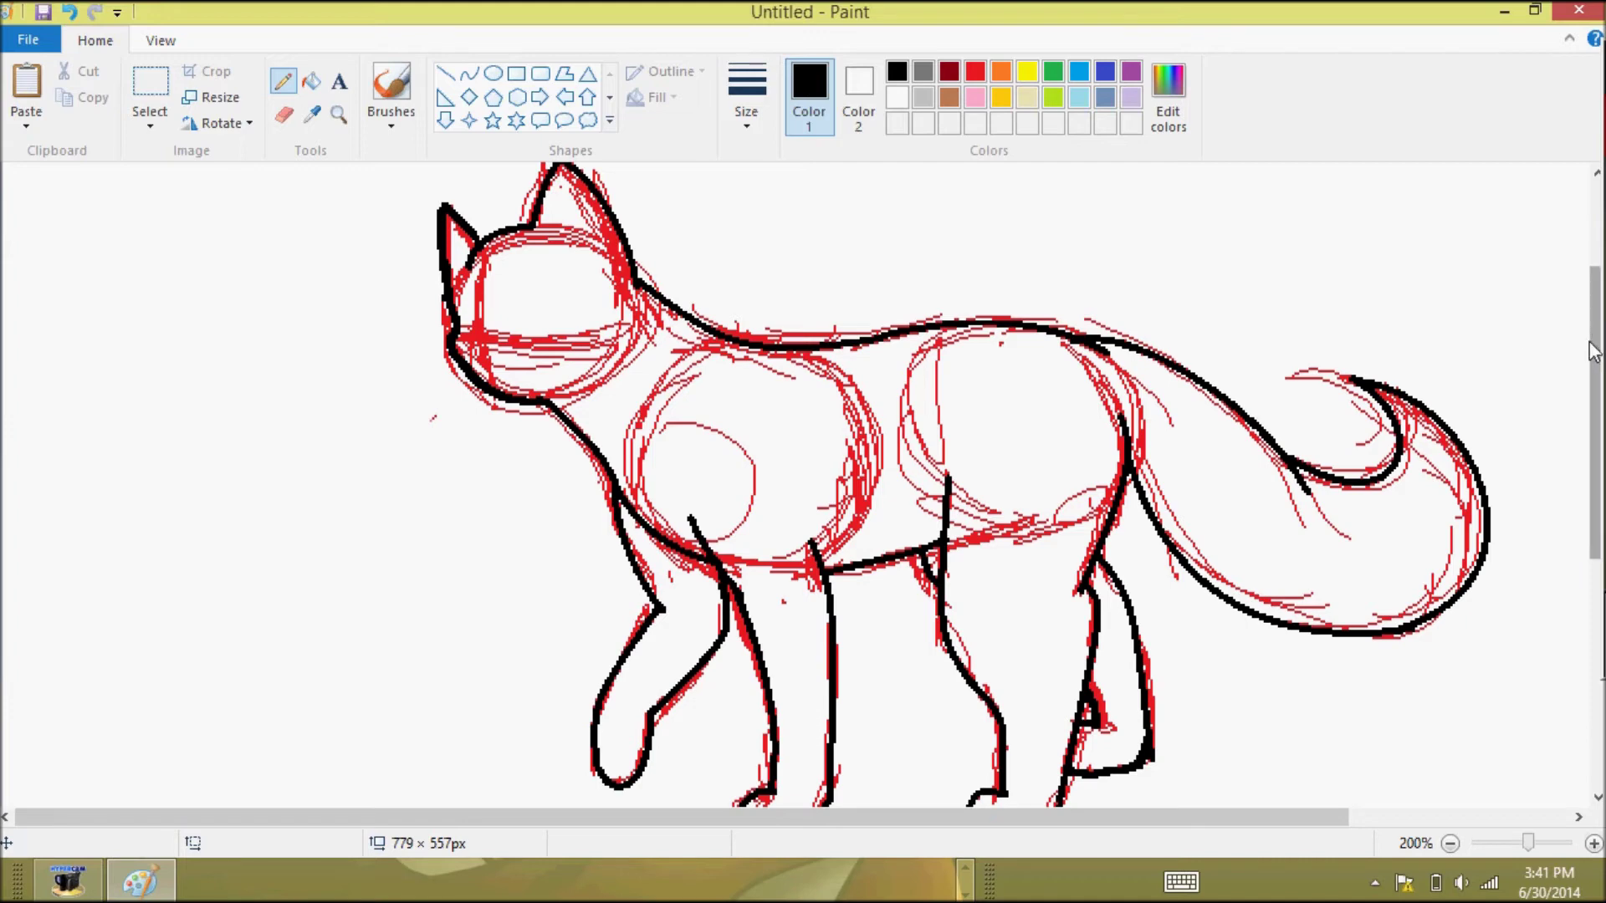
{"action": "scroll", "coordinate": [1592, 351], "scroll_direction": "down", "scroll_amount": 2}
{"action": "scroll", "coordinate": [1591, 355], "scroll_direction": "up", "scroll_amount": 2}
{"action": "scroll", "coordinate": [1591, 354], "scroll_direction": "down", "scroll_amount": 2}
{"action": "scroll", "coordinate": [1592, 355], "scroll_direction": "up", "scroll_amount": 2}
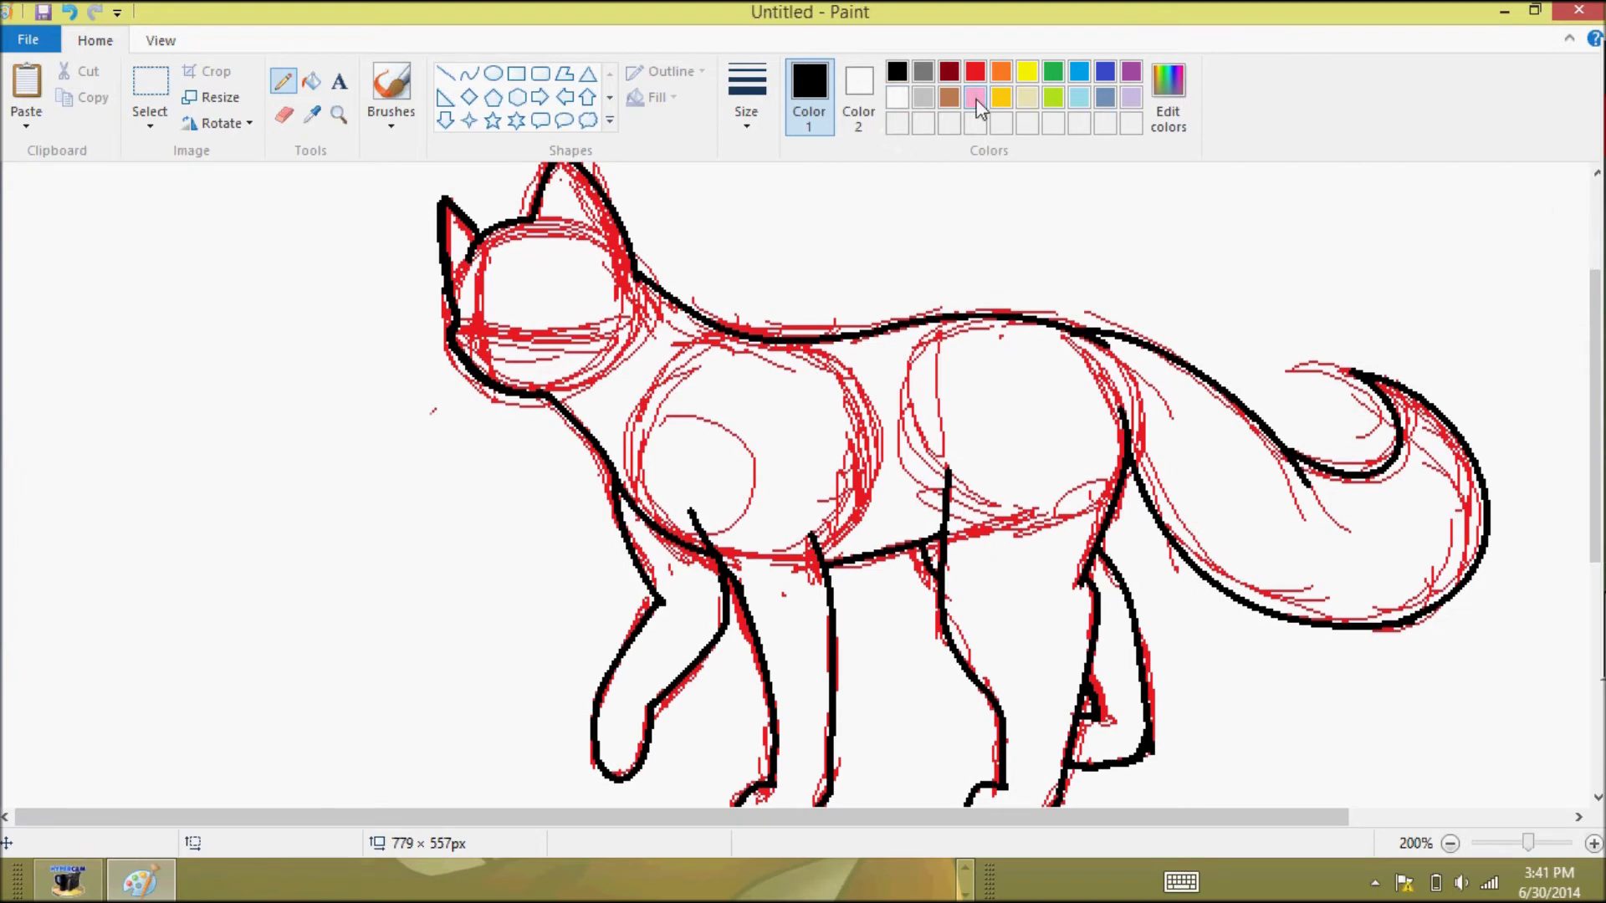
- Set Color 1 to the sketch's red and keep Color 2 white, leaving Color 1 active
{"action": "left_click", "coordinate": [973, 71]}
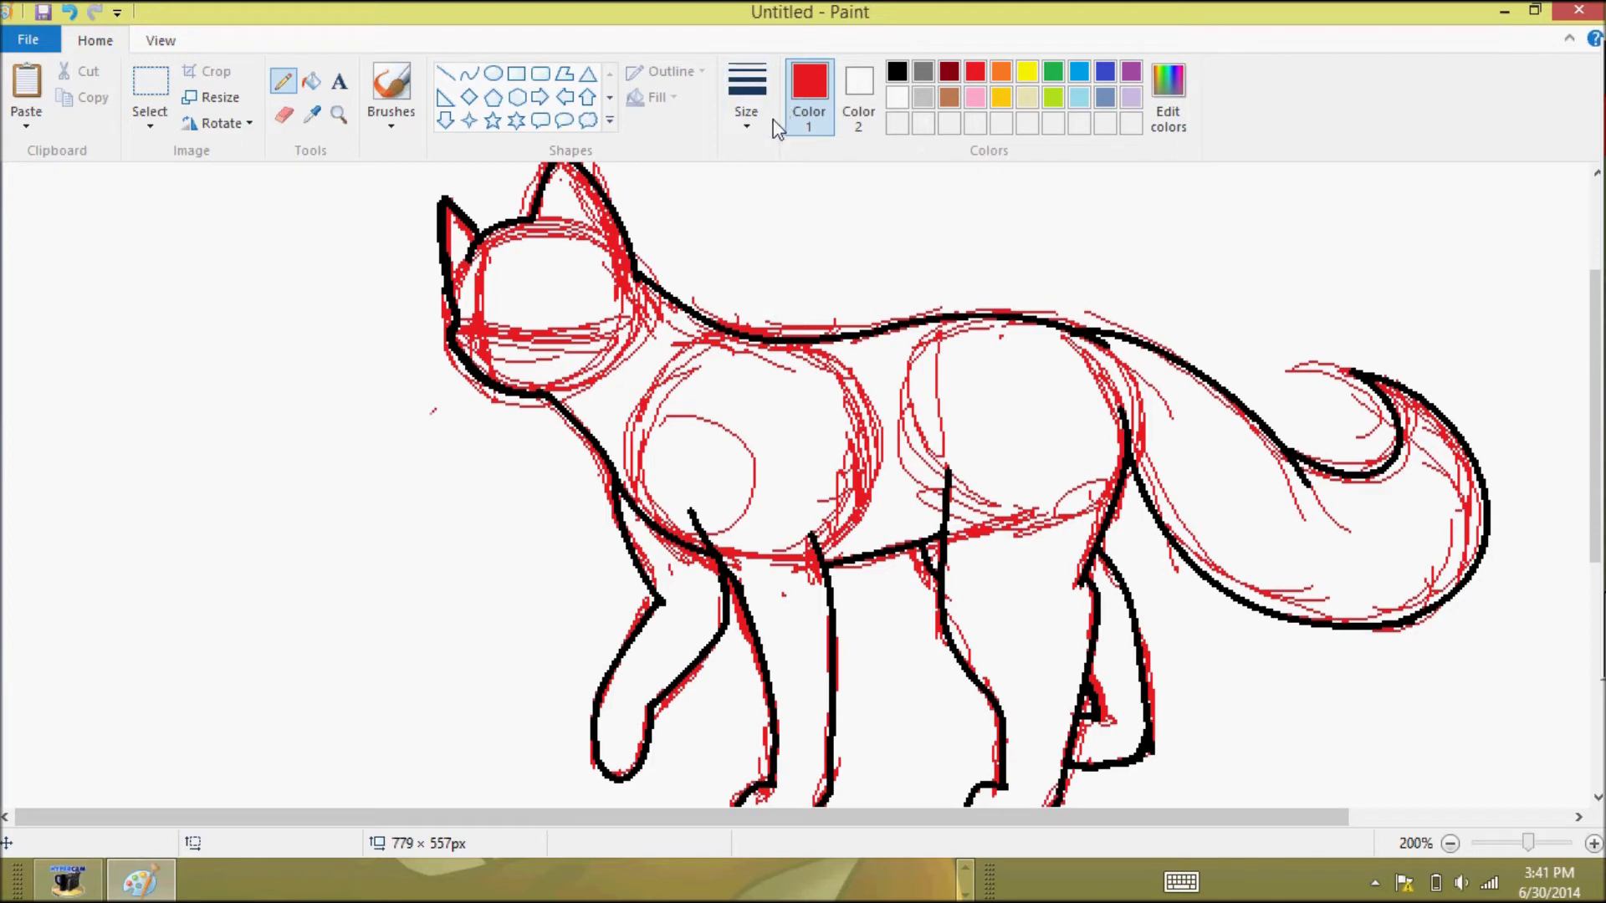
{"action": "left_click", "coordinate": [856, 92]}
{"action": "left_click", "coordinate": [810, 100]}
{"action": "left_click", "coordinate": [857, 105]}
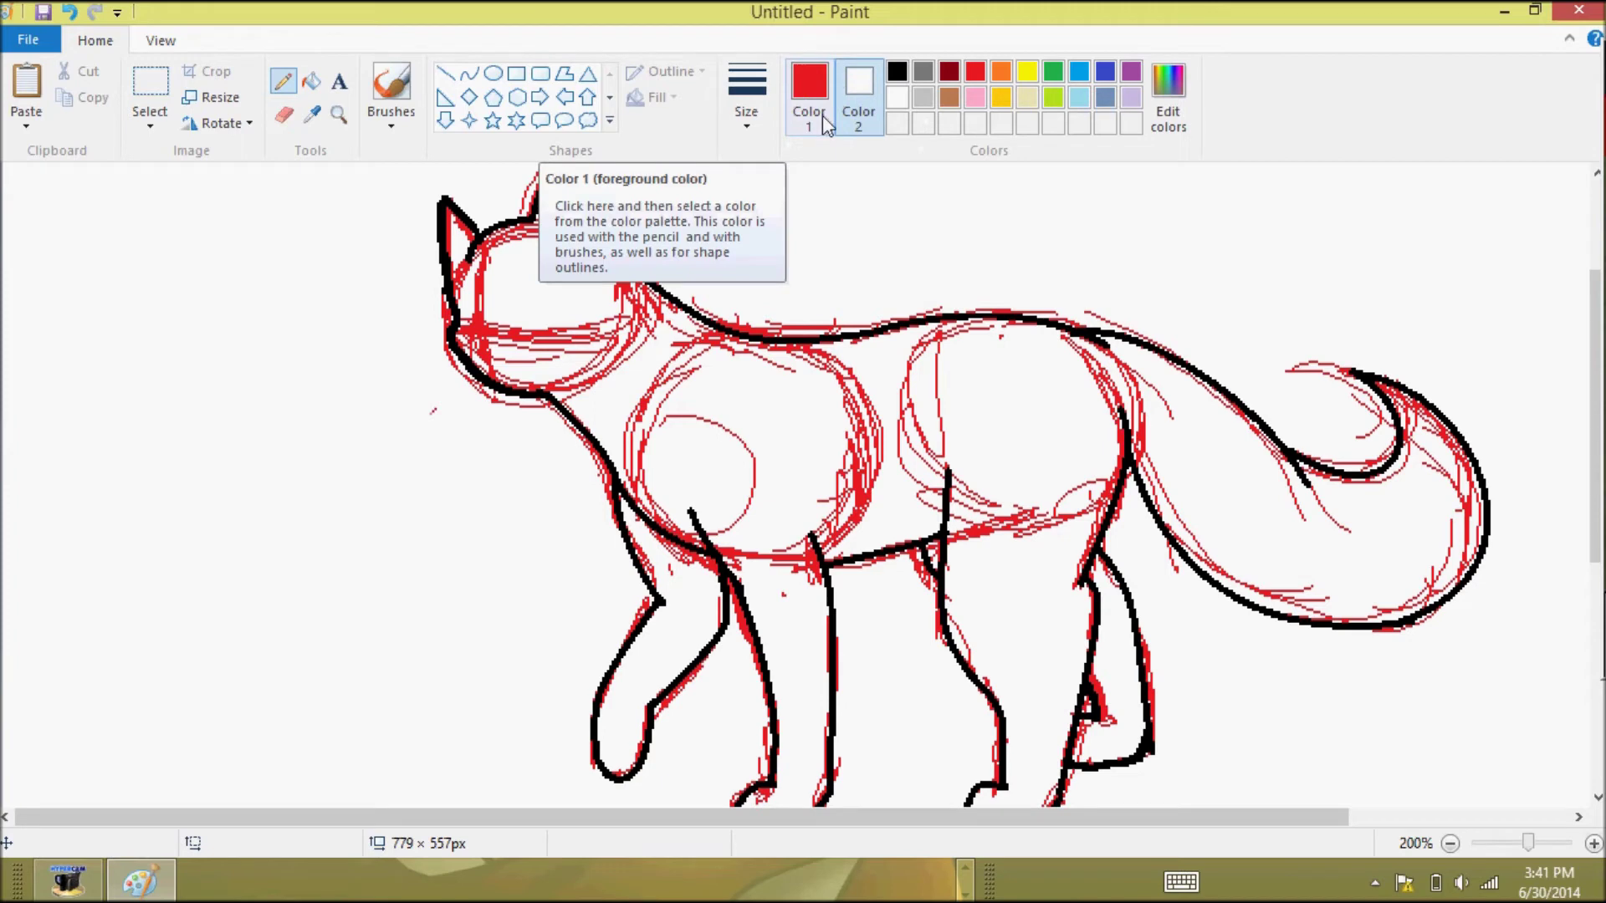
{"action": "left_click", "coordinate": [816, 116]}
{"action": "left_click", "coordinate": [857, 107]}
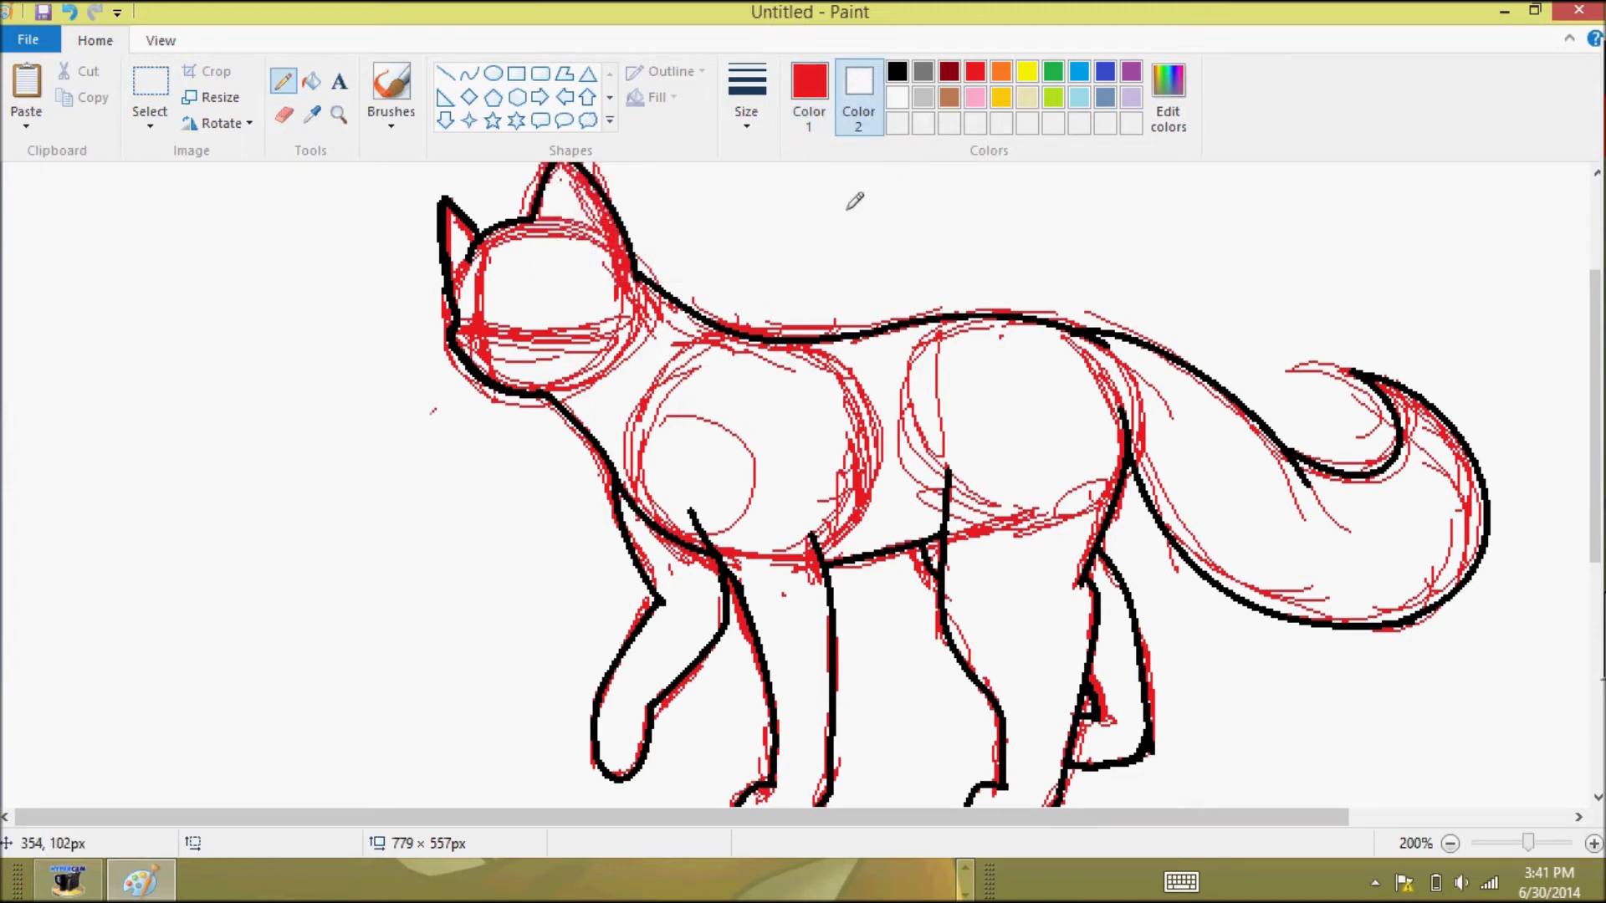
{"action": "left_click", "coordinate": [808, 117]}
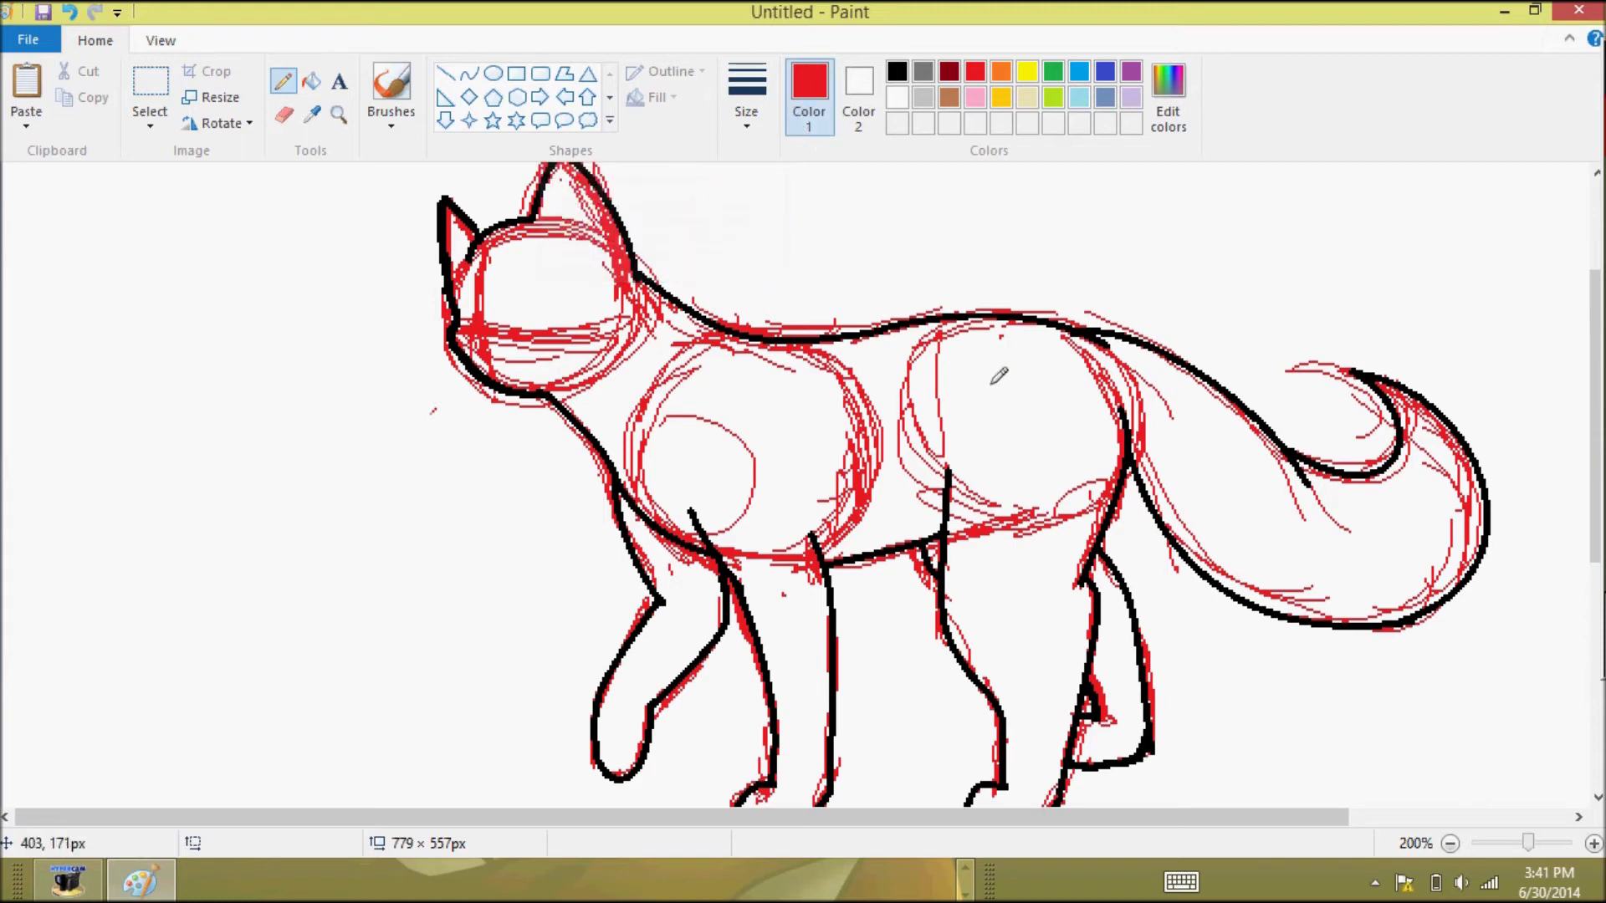
- Wipe the red sketch away across the cat with a greatly enlarged Eraser that replaces only the red lines
{"action": "left_click", "coordinate": [283, 114]}
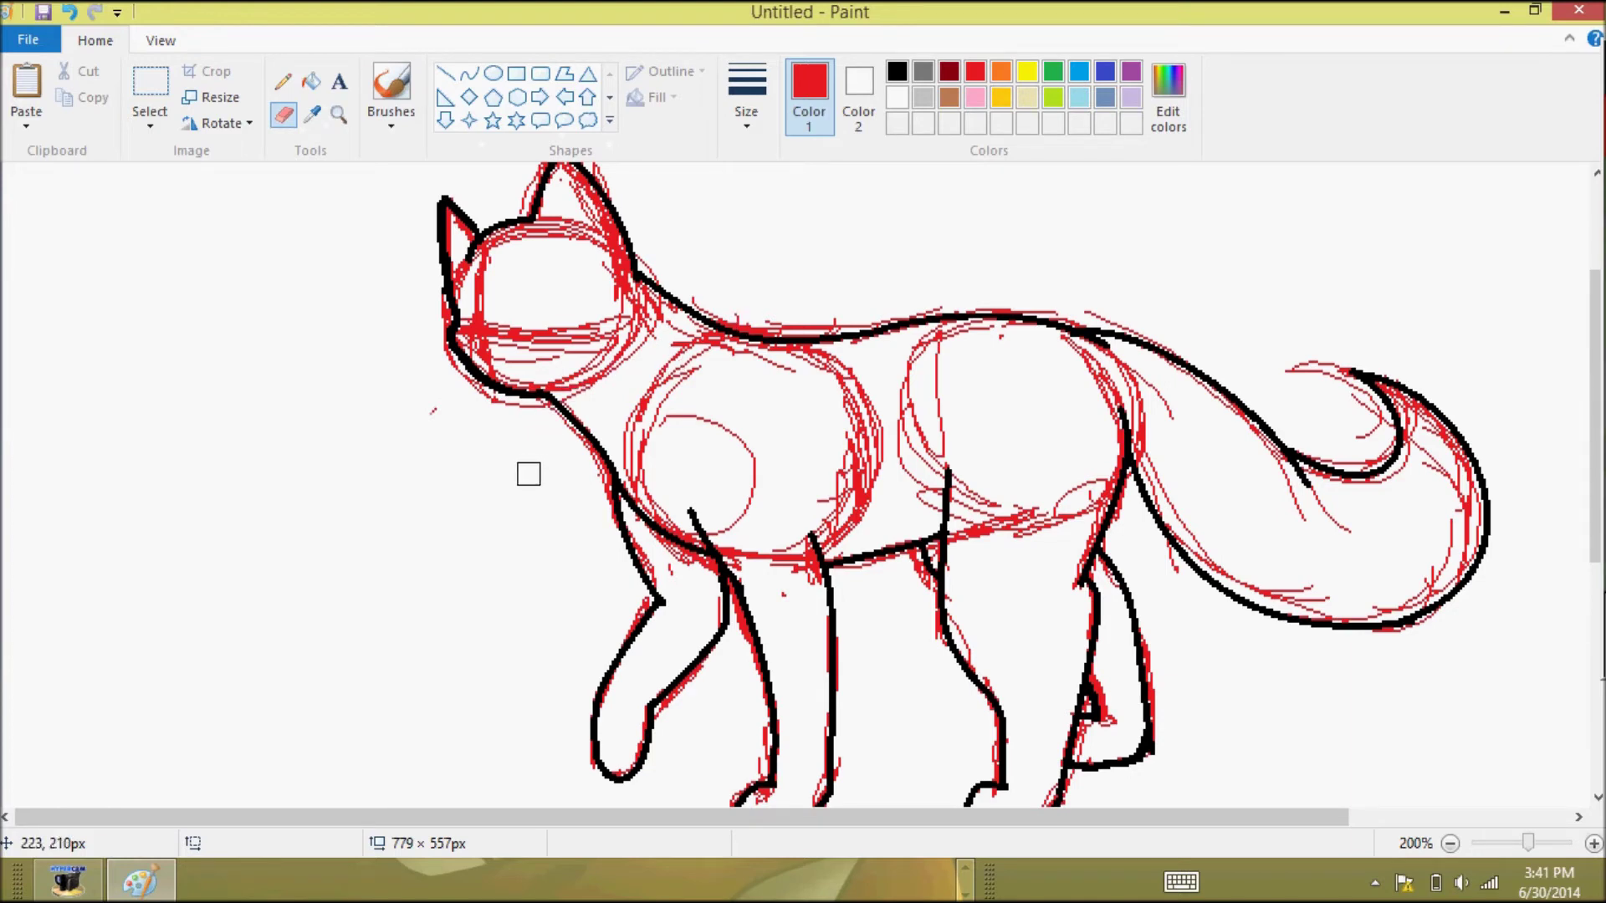
{"action": "key", "text": "ctrl+plus"}
{"action": "key", "text": "ctrl+plus"}
{"action": "key", "text": "ctrl+plus"}
{"action": "key", "text": "ctrl+plus"}
{"action": "key", "text": "ctrl+plus"}
{"action": "key", "text": "ctrl+plus"}
{"action": "key", "text": "ctrl+plus"}
{"action": "key", "text": "ctrl+plus"}
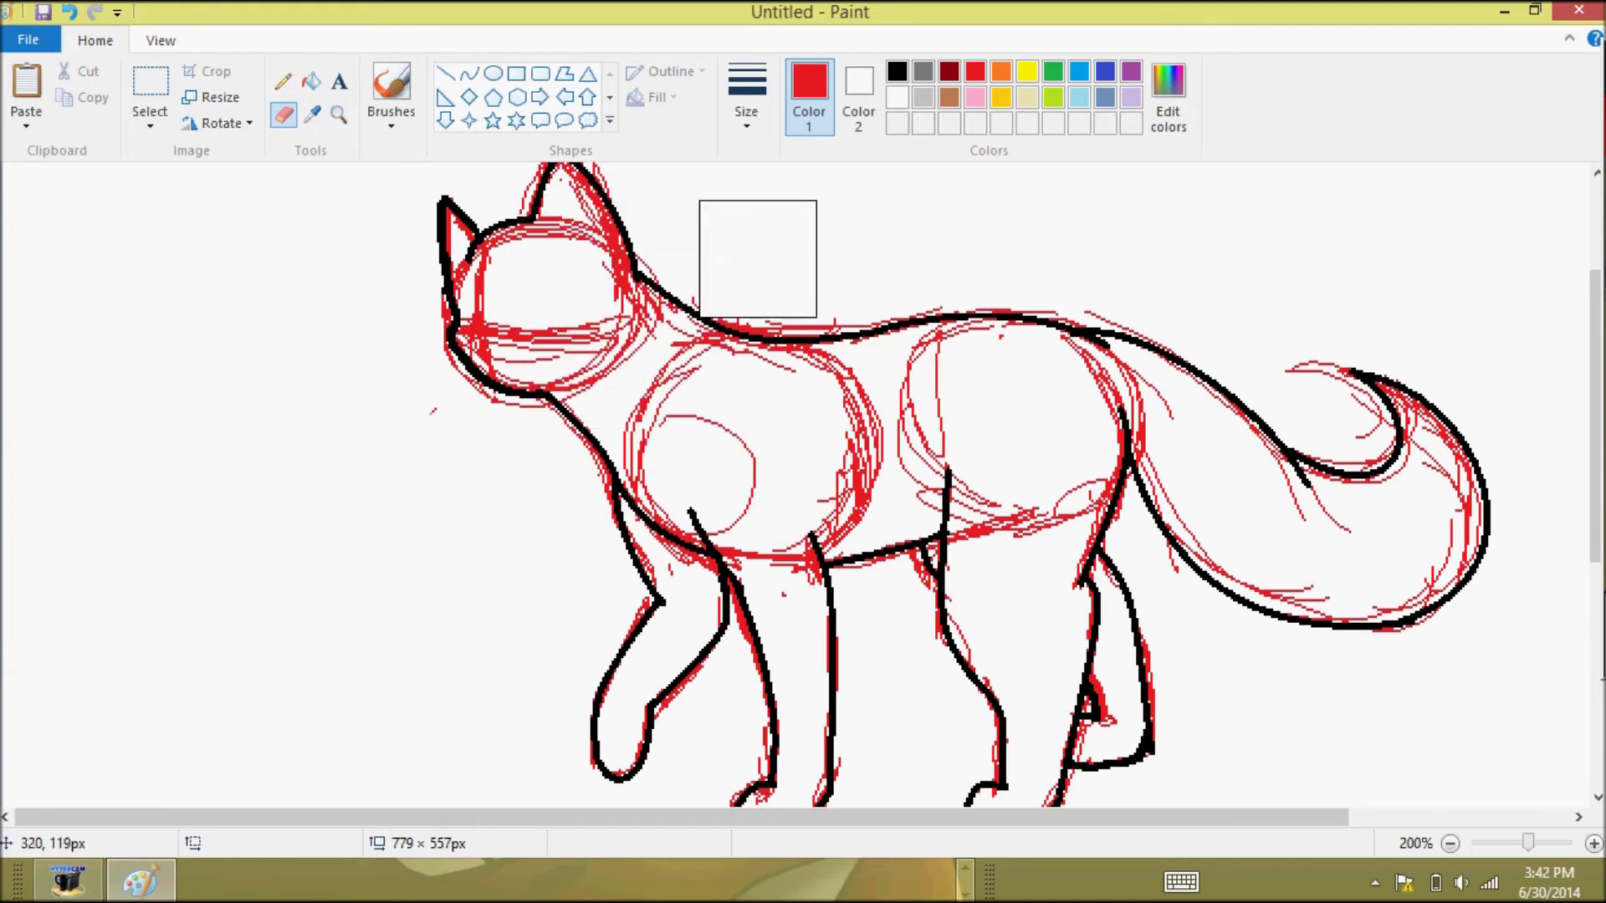
{"action": "mouse_move", "coordinate": [749, 261]}
{"action": "left_mouse_down"}
{"action": "mouse_move", "coordinate": [522, 443]}
{"action": "mouse_move", "coordinate": [673, 285]}
{"action": "mouse_move", "coordinate": [462, 311]}
{"action": "mouse_move", "coordinate": [399, 268]}
{"action": "mouse_move", "coordinate": [421, 202]}
{"action": "mouse_move", "coordinate": [550, 293]}
{"action": "mouse_move", "coordinate": [722, 270]}
{"action": "mouse_move", "coordinate": [864, 281]}
{"action": "mouse_move", "coordinate": [649, 526]}
{"action": "mouse_move", "coordinate": [553, 712]}
{"action": "mouse_move", "coordinate": [722, 627]}
{"action": "mouse_move", "coordinate": [775, 741]}
{"action": "mouse_move", "coordinate": [854, 678]}
{"action": "mouse_move", "coordinate": [705, 784]}
{"action": "mouse_move", "coordinate": [1108, 580]}
{"action": "mouse_move", "coordinate": [1107, 495]}
{"action": "mouse_move", "coordinate": [1325, 330]}
{"action": "mouse_move", "coordinate": [1509, 491]}
{"action": "mouse_move", "coordinate": [1441, 343]}
{"action": "mouse_move", "coordinate": [1435, 545]}
{"action": "mouse_move", "coordinate": [1400, 346]}
{"action": "mouse_move", "coordinate": [1180, 573]}
{"action": "mouse_move", "coordinate": [1231, 515]}
{"action": "mouse_move", "coordinate": [1119, 575]}
{"action": "mouse_move", "coordinate": [1025, 698]}
{"action": "left_mouse_up"}
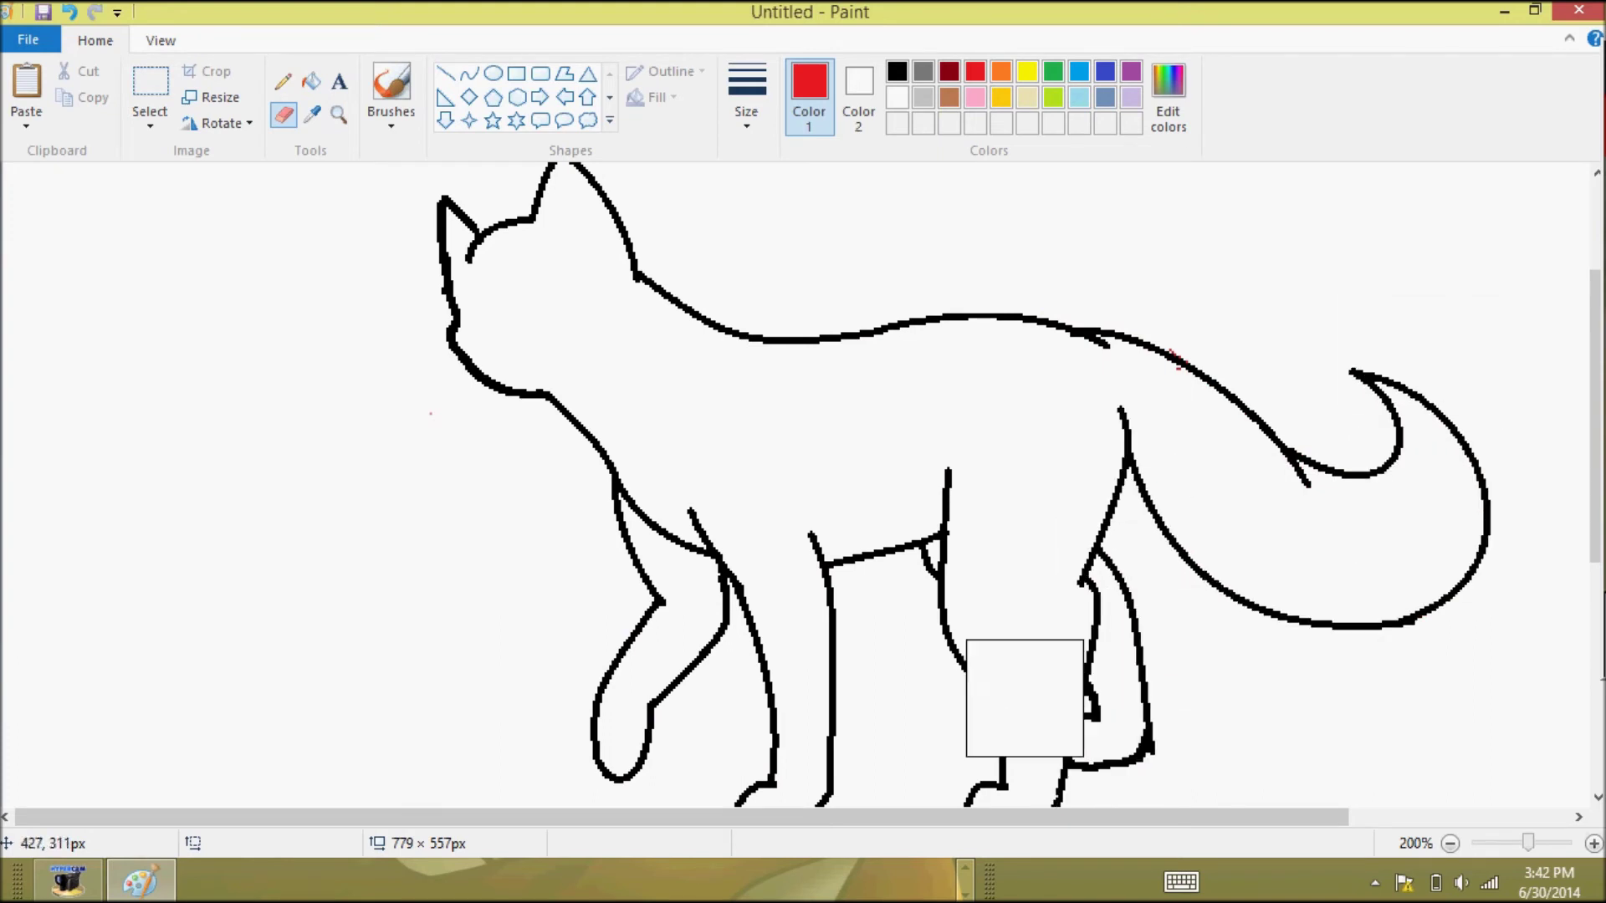
- Draw a pointed cheek line on the cat's head in black with the Pencil
{"action": "mouse_move", "coordinate": [1597, 388]}
{"action": "left_mouse_down"}
{"action": "mouse_move", "coordinate": [1598, 420]}
{"action": "mouse_move", "coordinate": [1598, 330]}
{"action": "mouse_move", "coordinate": [1598, 349]}
{"action": "left_mouse_up"}
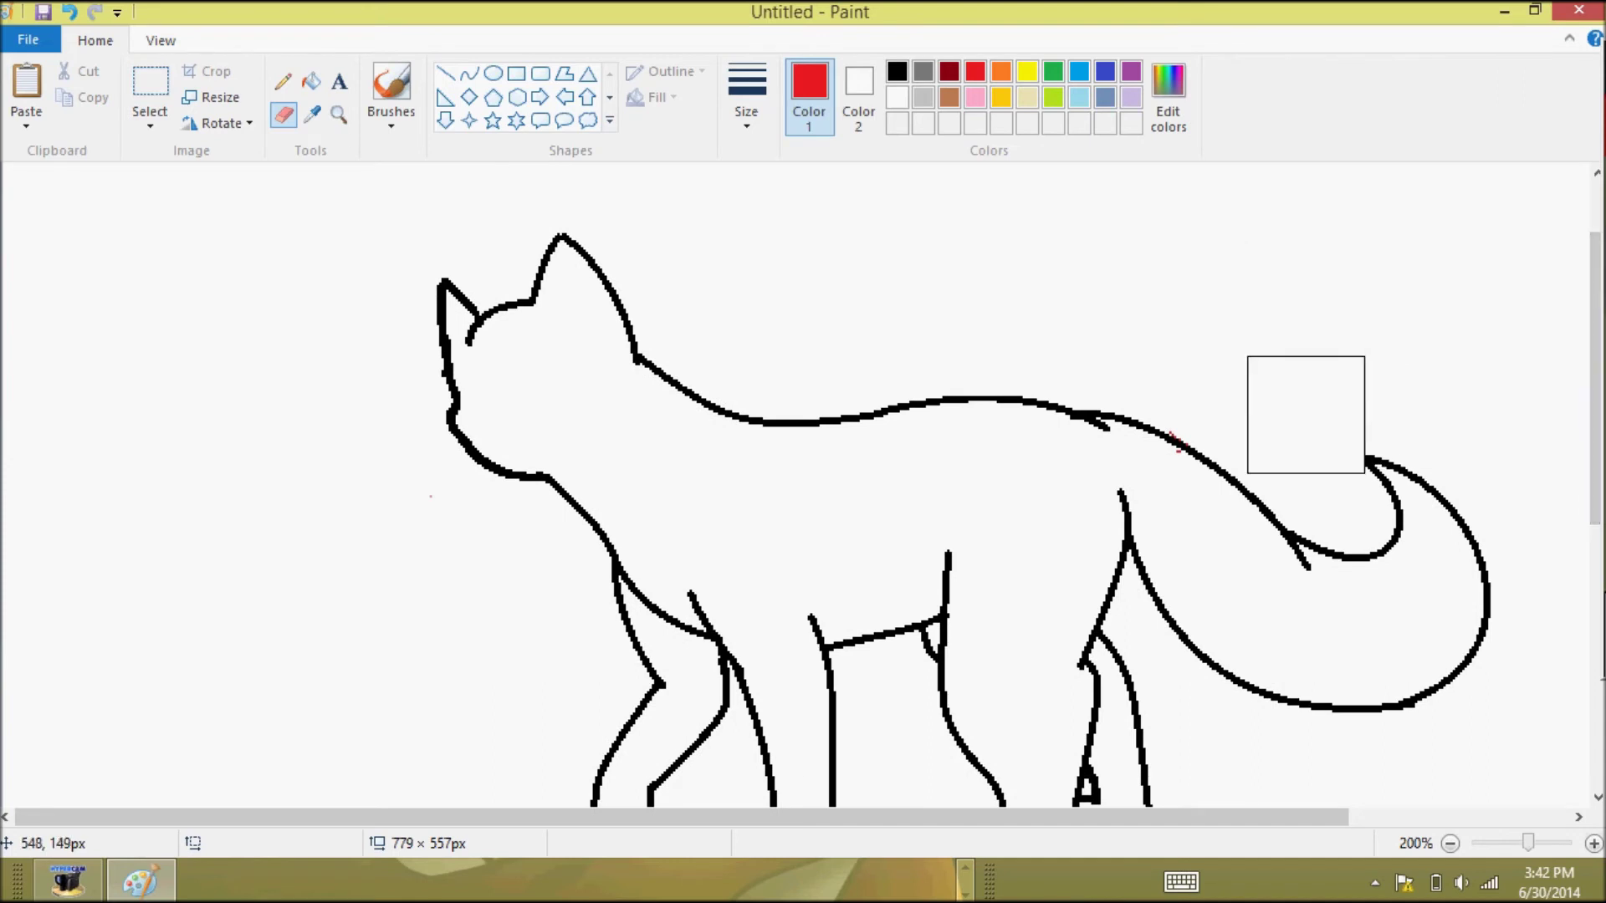
{"action": "left_click", "coordinate": [282, 82]}
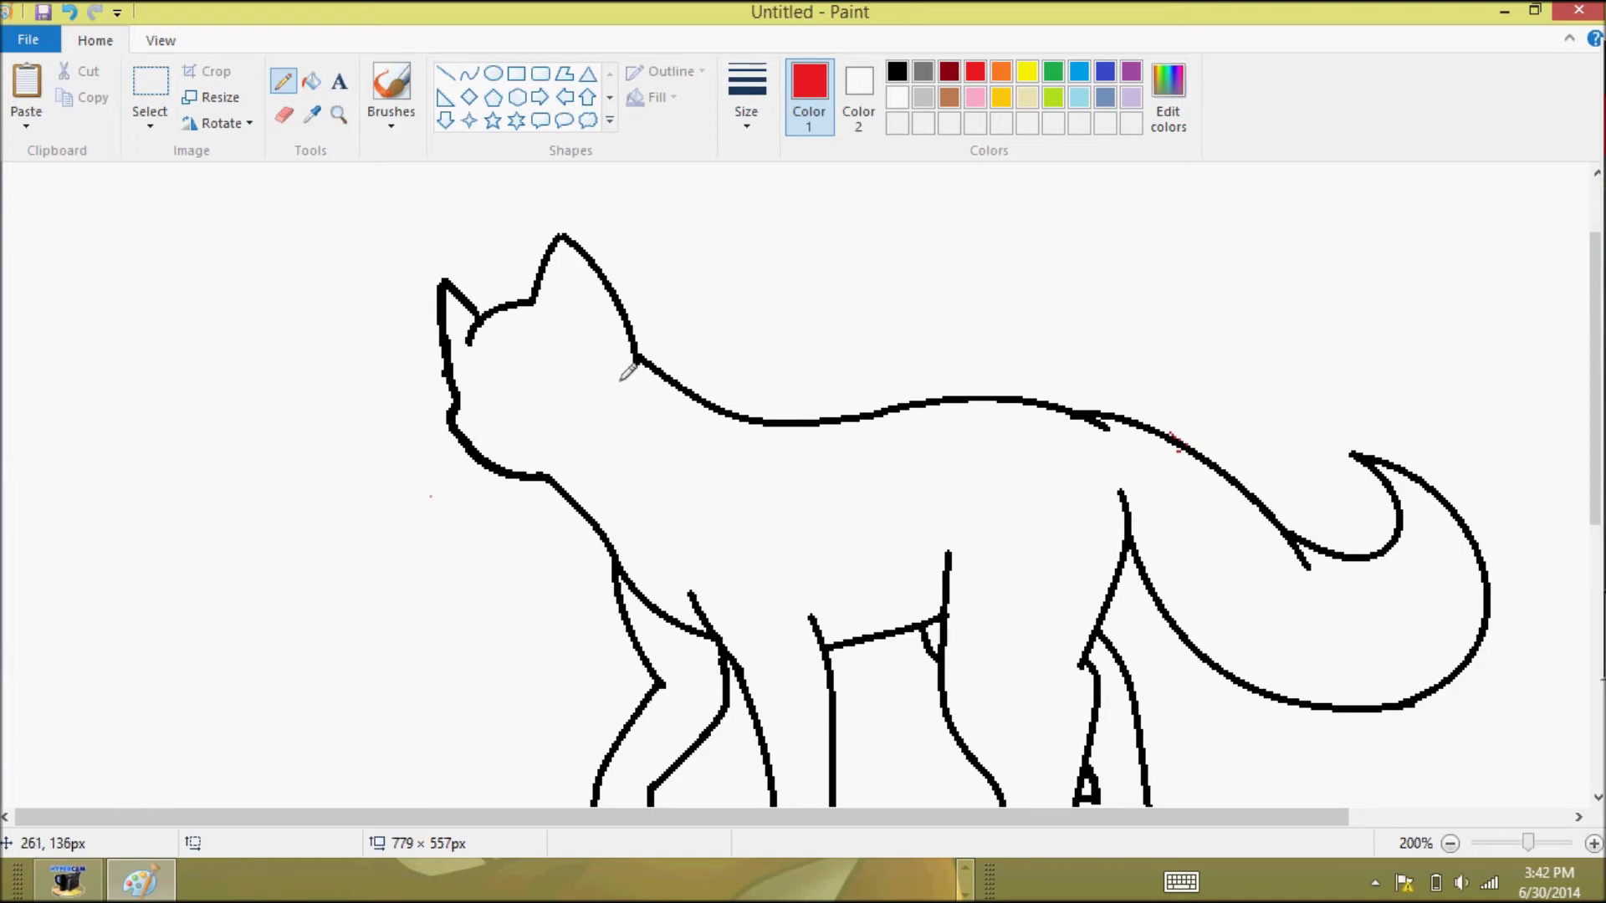
{"action": "mouse_move", "coordinate": [621, 374]}
{"action": "left_mouse_down"}
{"action": "mouse_move", "coordinate": [640, 400]}
{"action": "mouse_move", "coordinate": [627, 439]}
{"action": "left_mouse_up"}
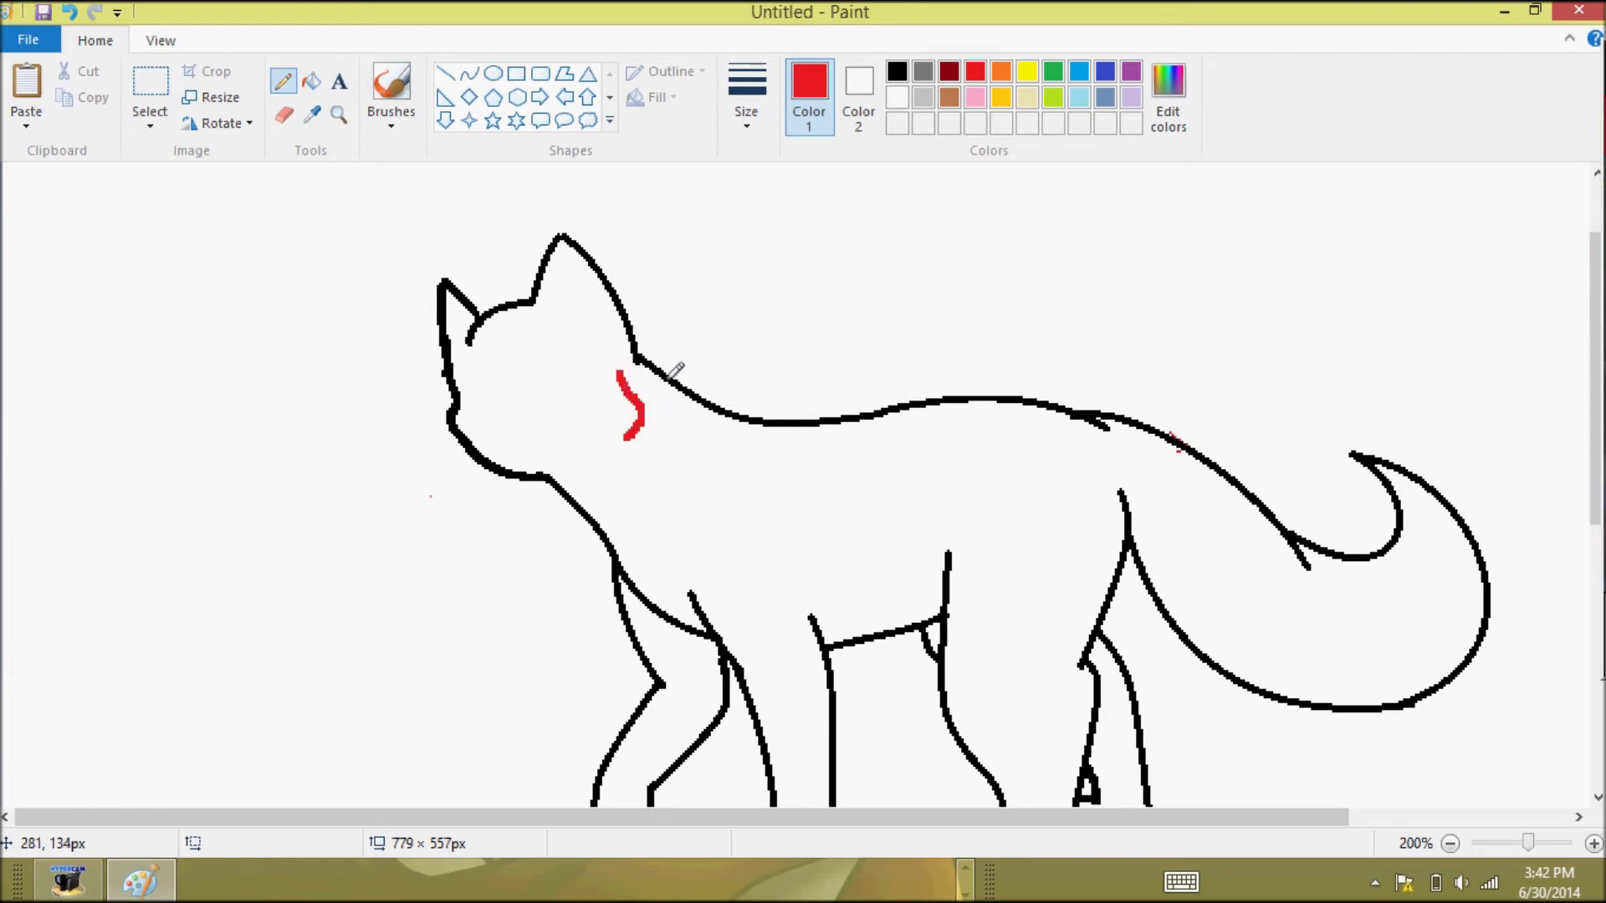
{"action": "key", "text": "ctrl+z"}
{"action": "left_click", "coordinate": [896, 72]}
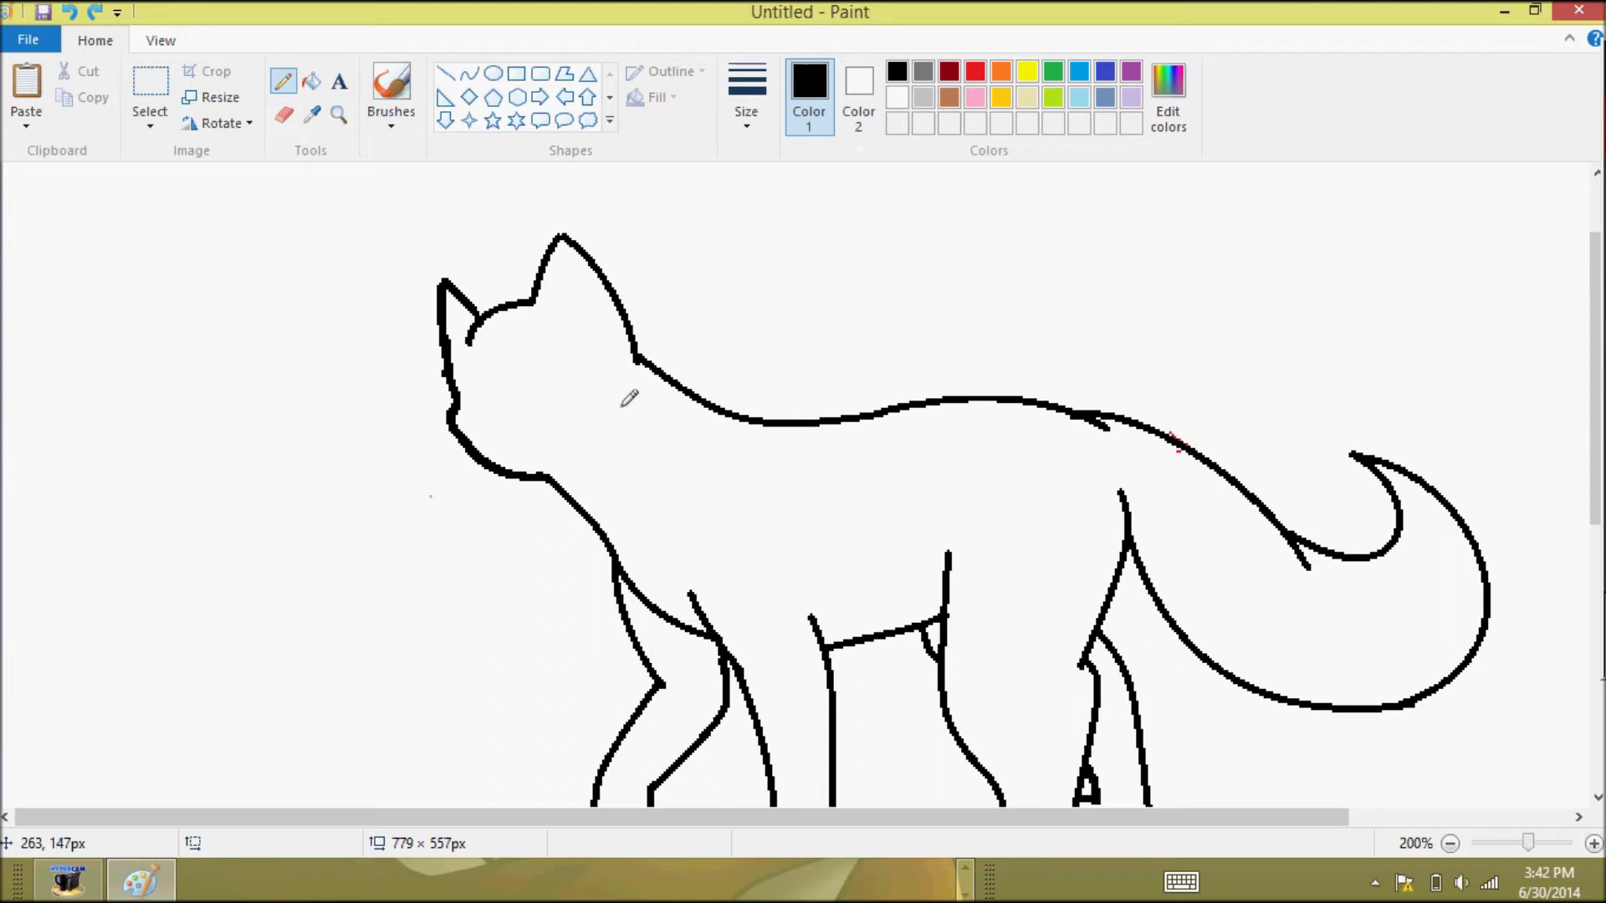
{"action": "mouse_move", "coordinate": [615, 377]}
{"action": "left_mouse_down"}
{"action": "mouse_move", "coordinate": [629, 401]}
{"action": "mouse_move", "coordinate": [595, 445]}
{"action": "left_mouse_up"}
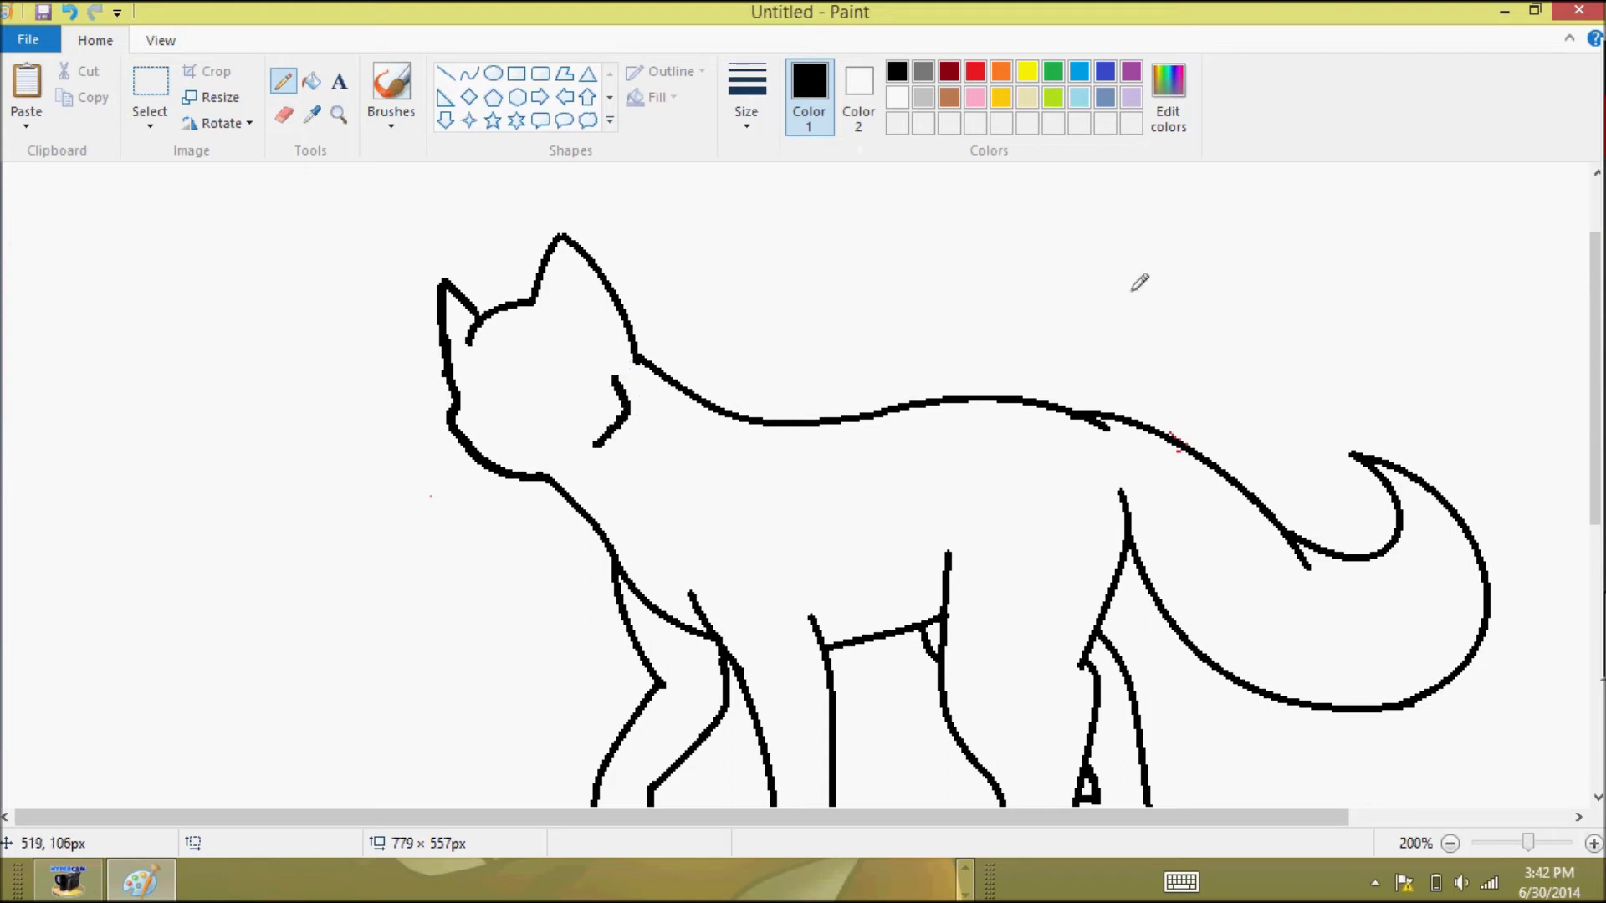
- Taper the loose line ends on the cat's head, body and legs with the Pencil in white
{"action": "mouse_move", "coordinate": [1595, 354]}
{"action": "left_mouse_down"}
{"action": "mouse_move", "coordinate": [1598, 405]}
{"action": "mouse_move", "coordinate": [1599, 376]}
{"action": "left_mouse_up"}
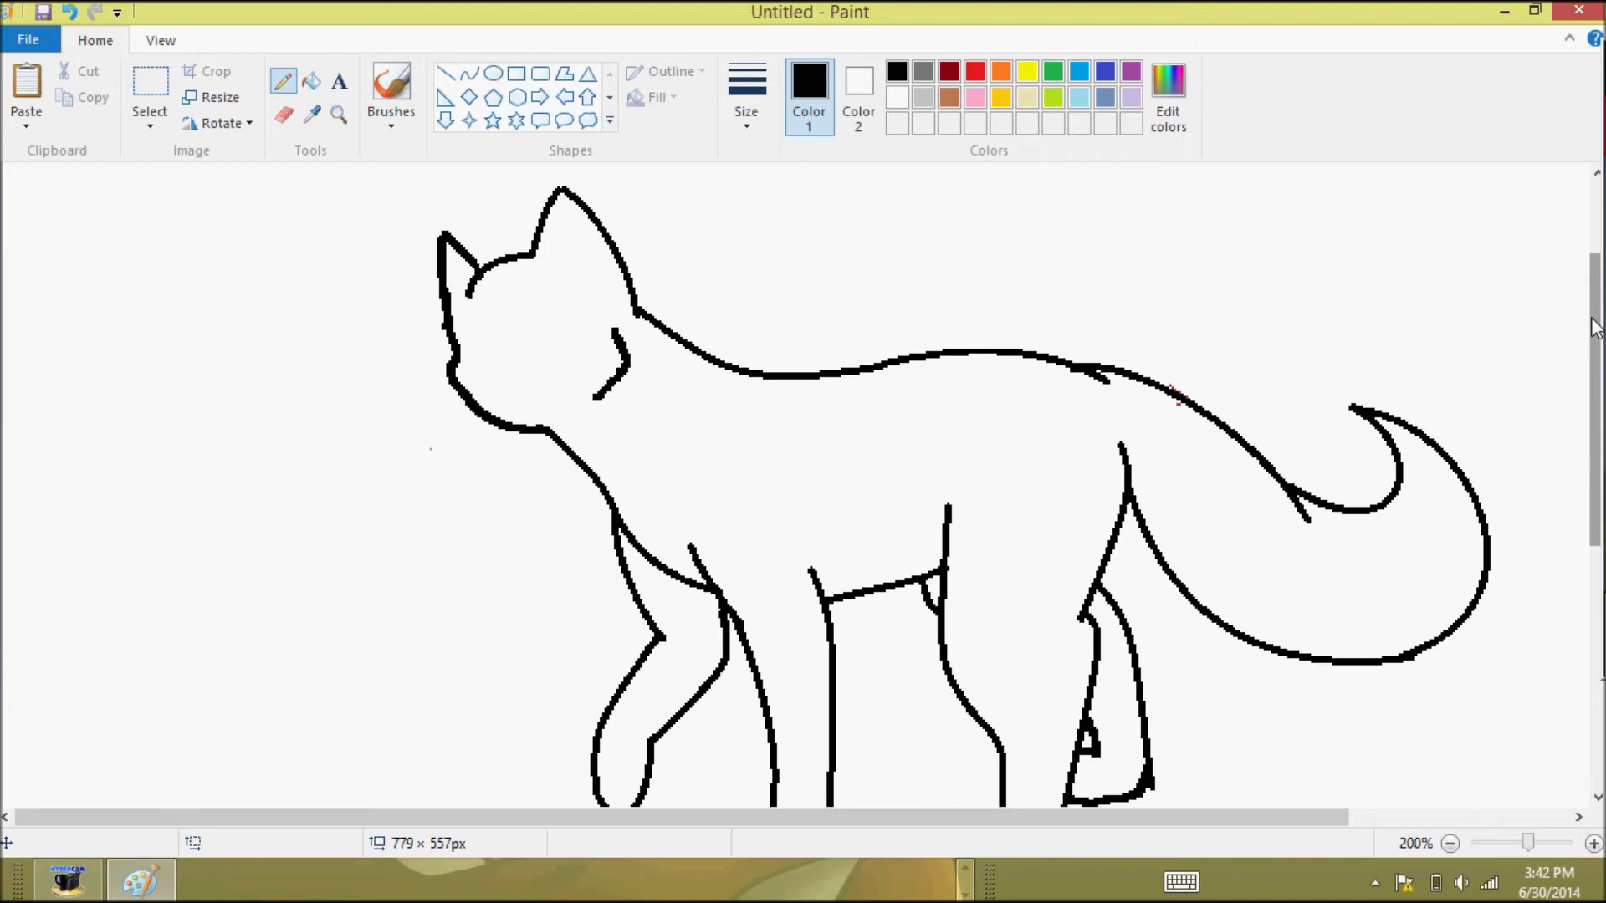
{"action": "left_click", "coordinate": [898, 98]}
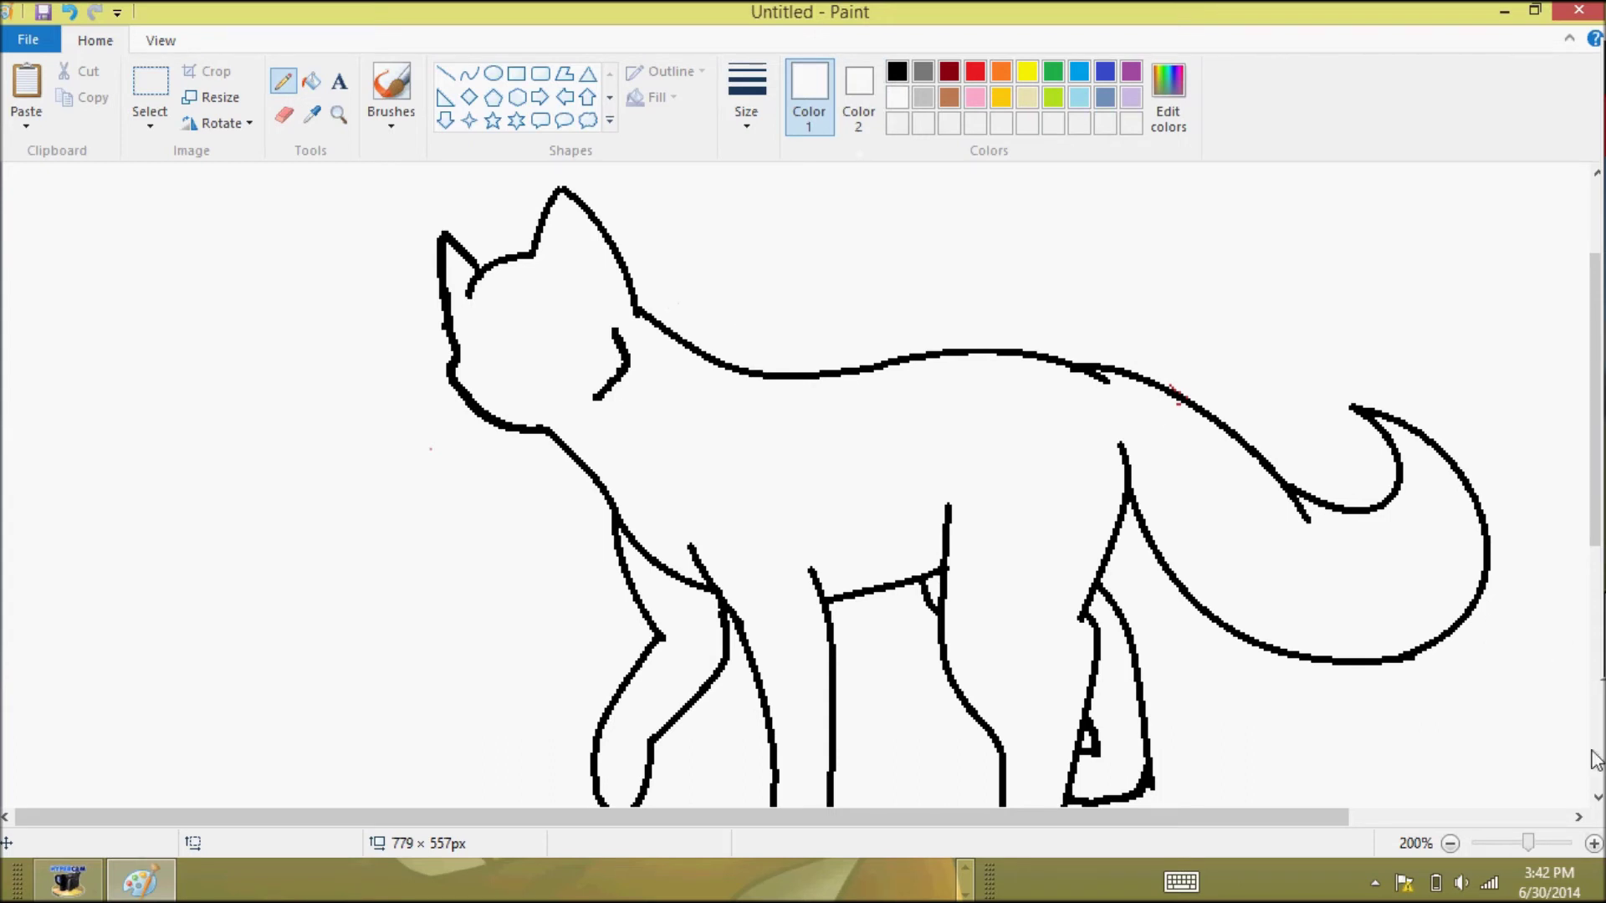
{"action": "left_click", "coordinate": [1593, 843]}
{"action": "left_click", "coordinate": [1594, 843]}
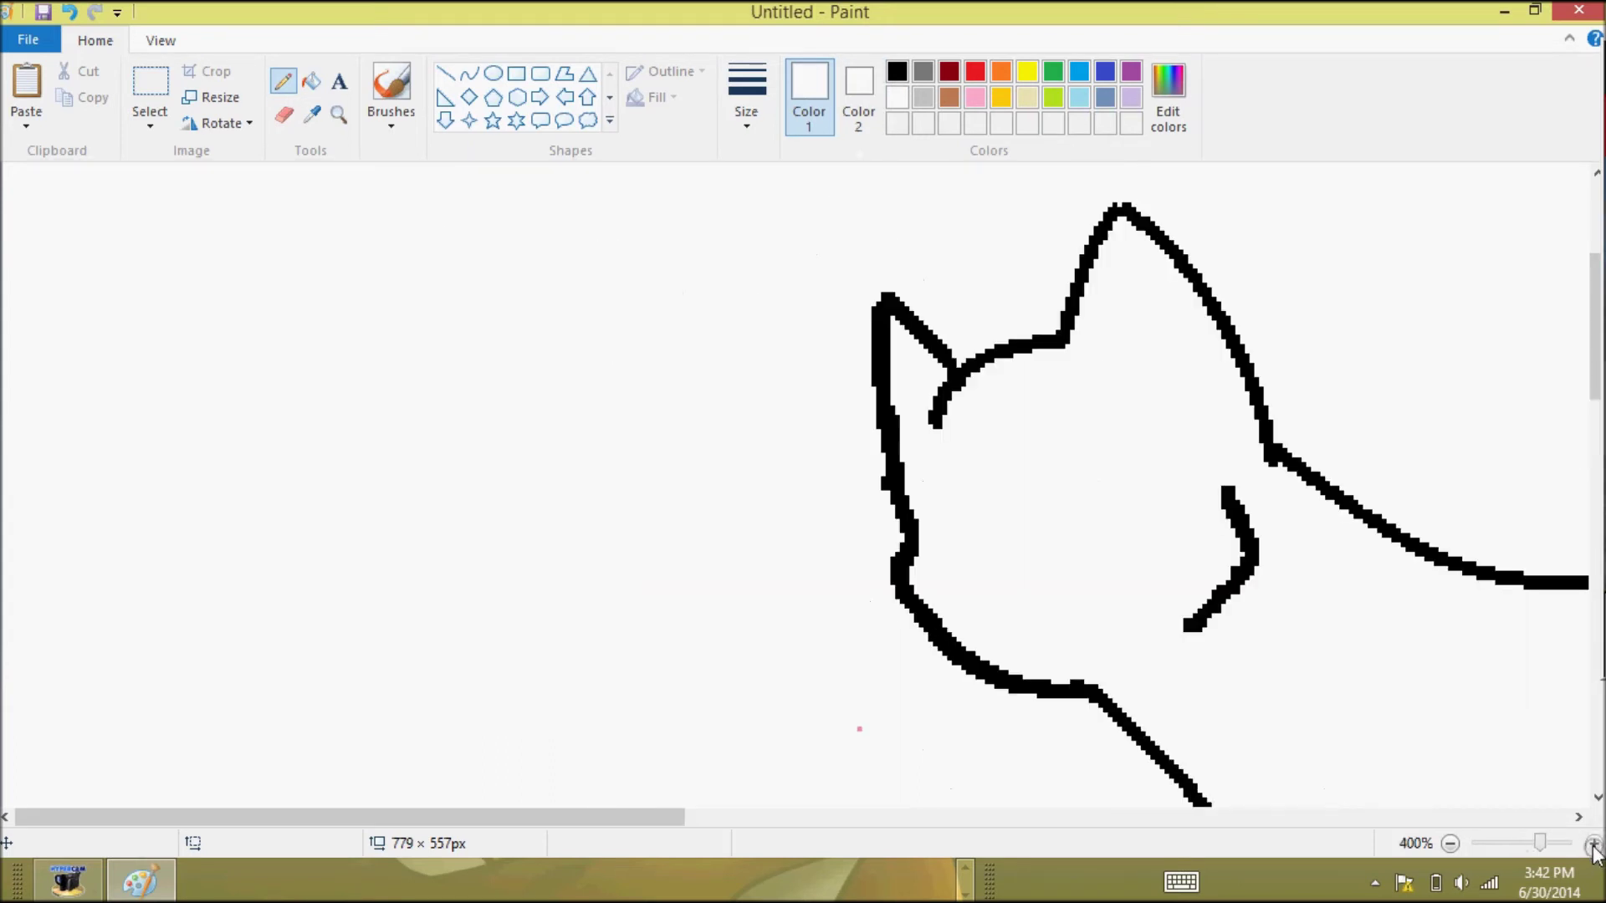
{"action": "left_click", "coordinate": [1593, 843]}
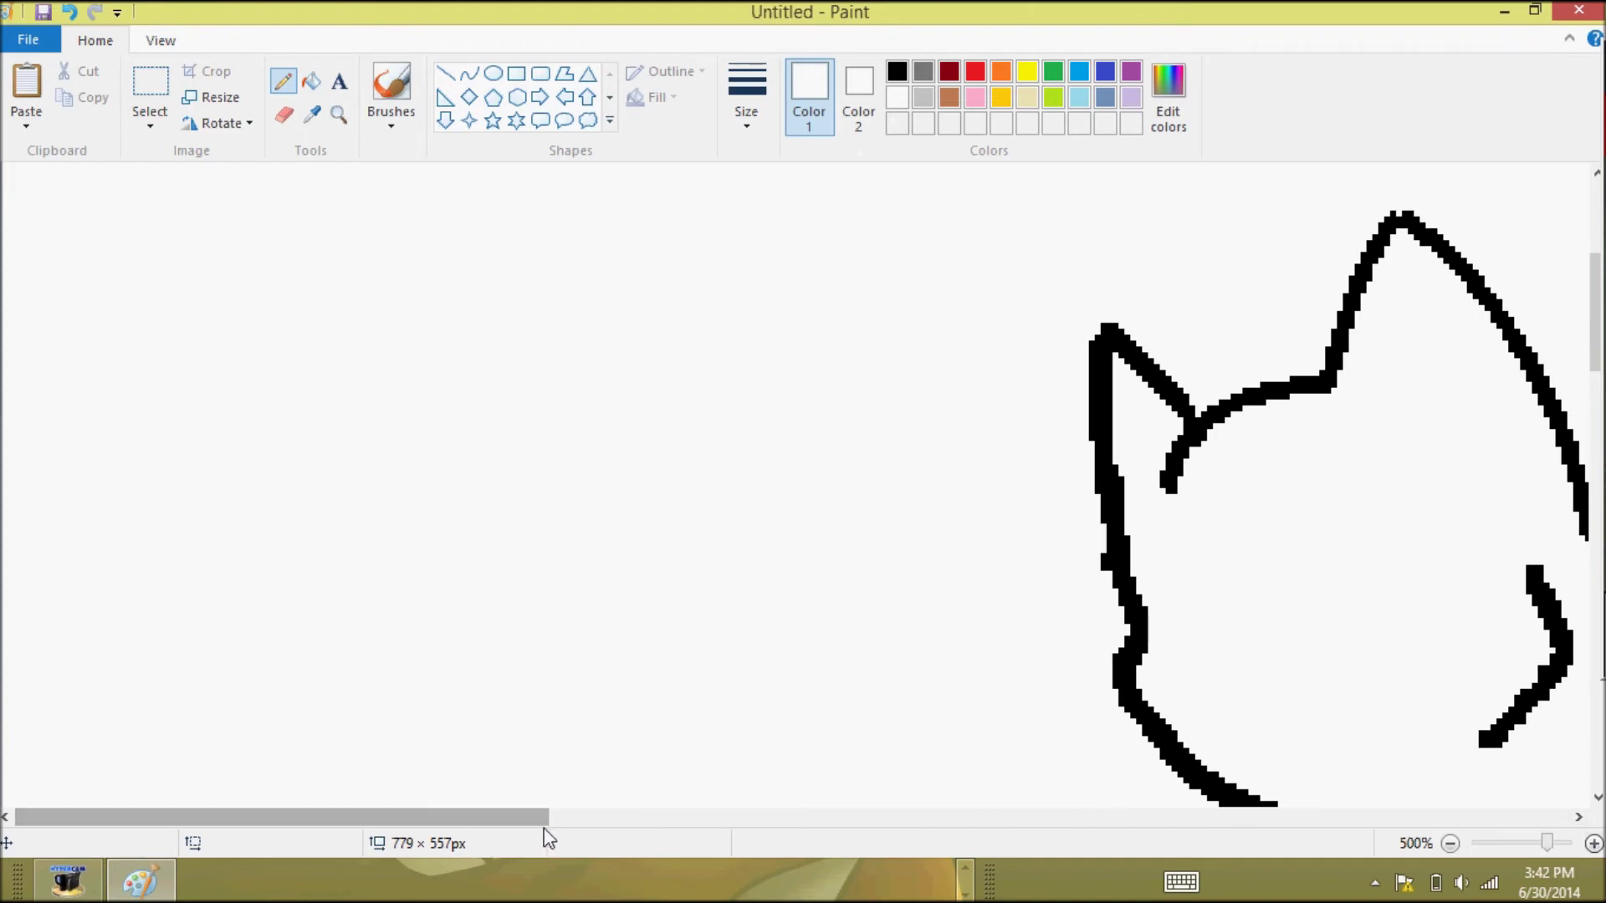
{"action": "left_click_drag", "start_coordinate": [520, 816], "coordinate": [686, 816]}
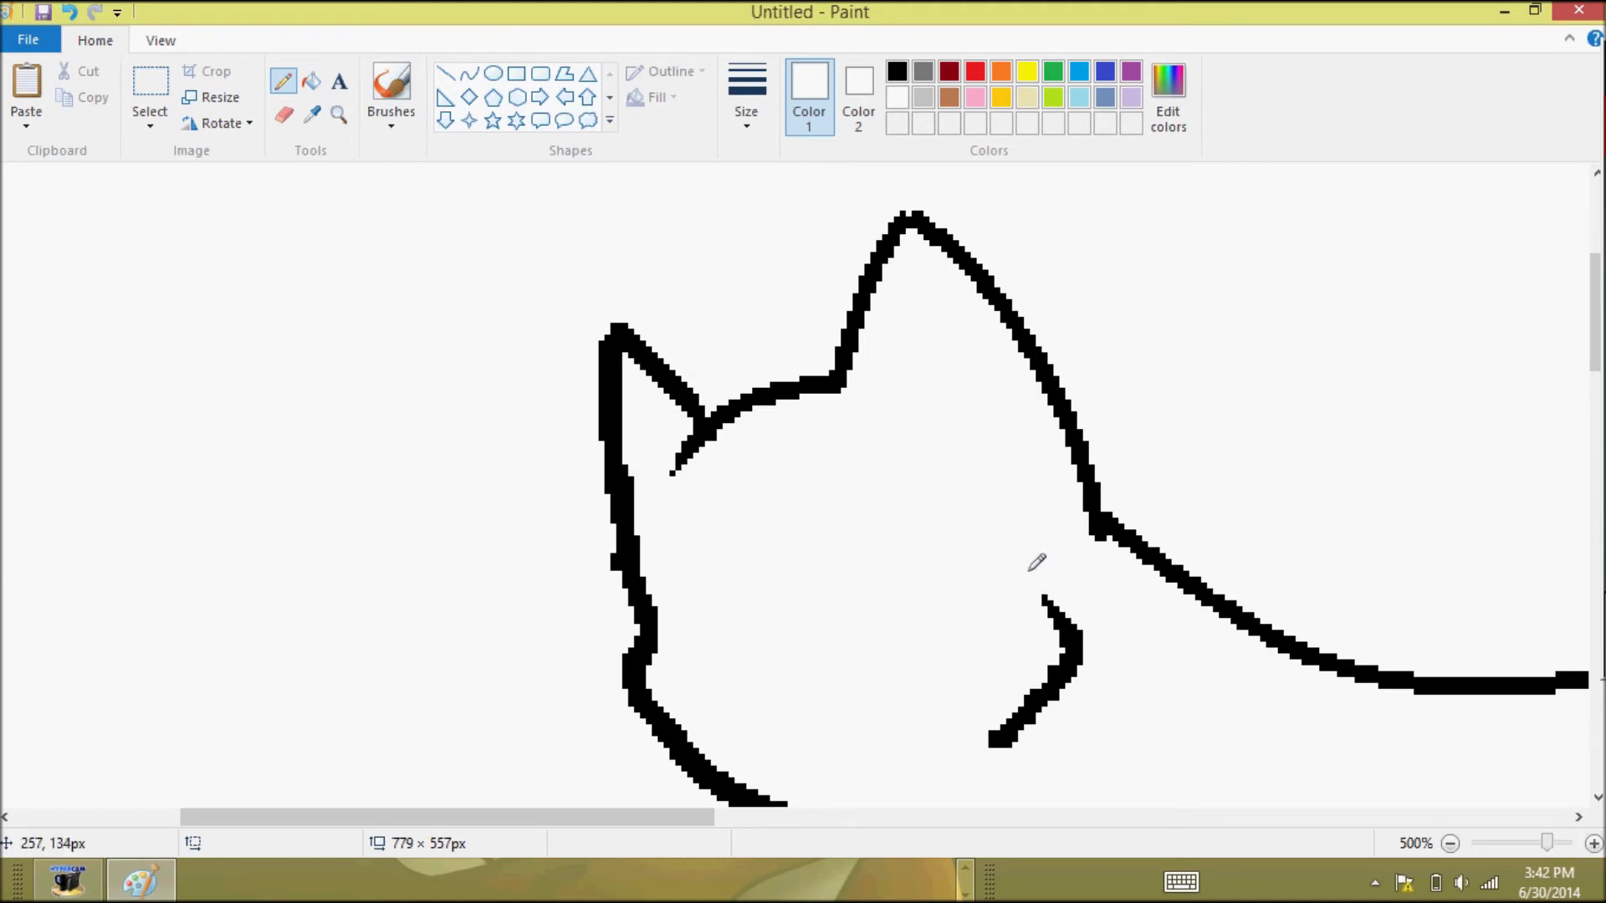
{"action": "scroll", "coordinate": [1036, 559], "scroll_direction": "down", "scroll_amount": 5}
{"action": "left_click_drag", "start_coordinate": [535, 817], "coordinate": [742, 817]}
{"action": "left_click_drag", "start_coordinate": [918, 412], "coordinate": [945, 527]}
{"action": "scroll", "coordinate": [1567, 416], "scroll_direction": "down", "scroll_amount": 5}
{"action": "left_click_drag", "start_coordinate": [737, 817], "coordinate": [932, 803]}
{"action": "left_click_drag", "start_coordinate": [1179, 523], "coordinate": [1108, 592]}
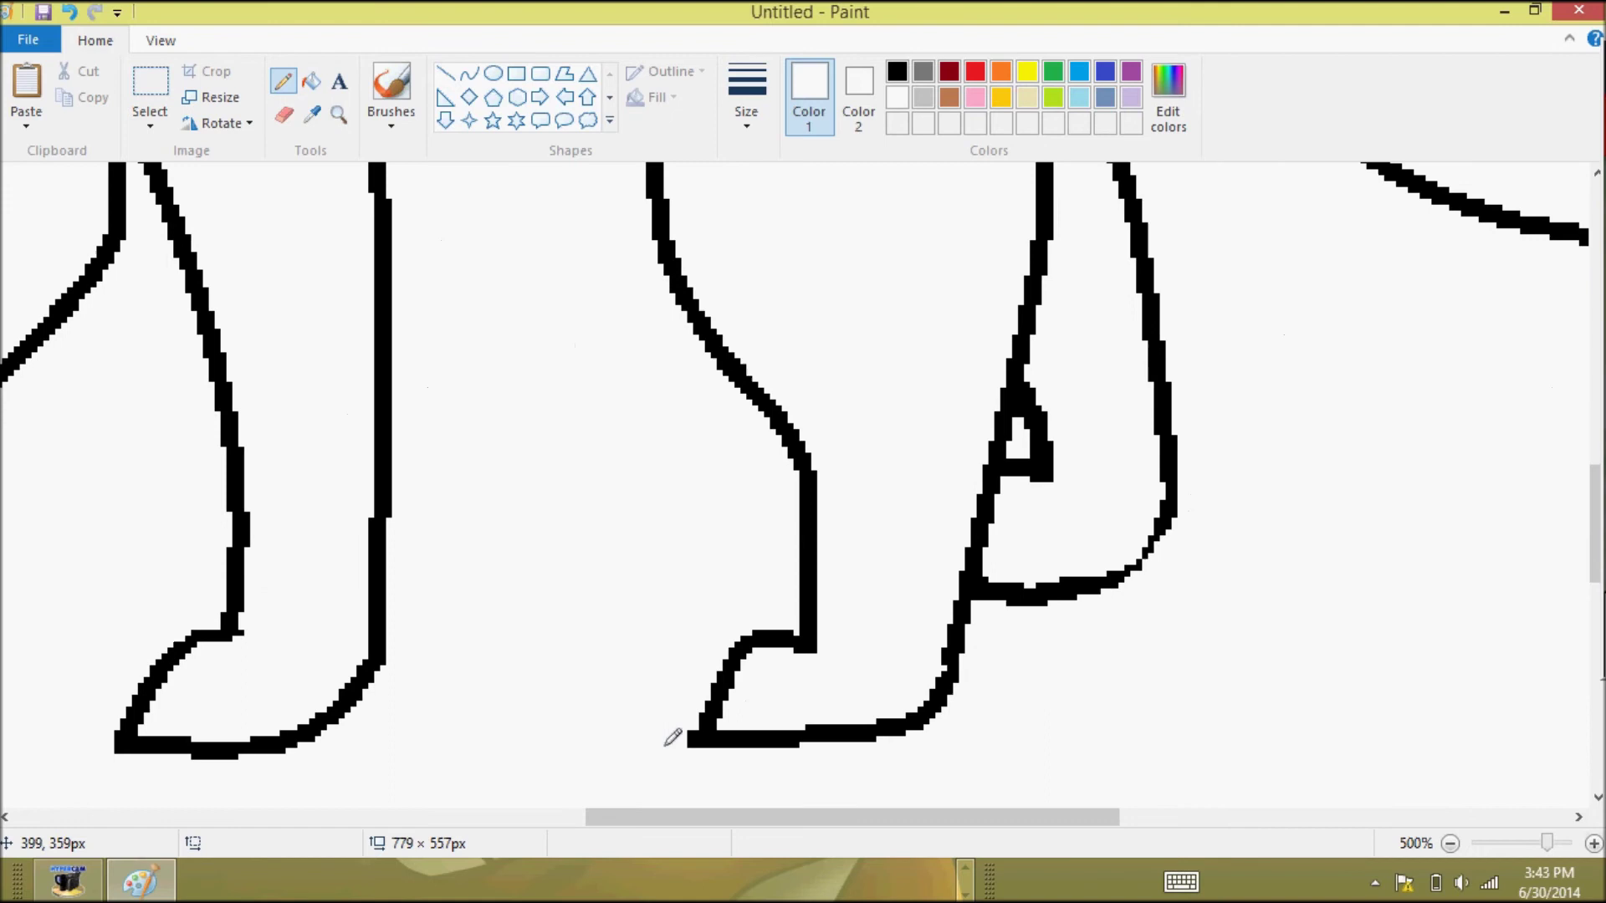
- Touch up the hind leg's heel in black and thin the line ends at the back, rump and tail in white
{"action": "scroll", "coordinate": [1166, 659], "scroll_direction": "up", "scroll_amount": 5}
{"action": "left_click", "coordinate": [896, 72]}
{"action": "left_click_drag", "start_coordinate": [1012, 671], "coordinate": [977, 726]}
{"action": "left_click", "coordinate": [897, 98]}
{"action": "scroll", "coordinate": [753, 501], "scroll_direction": "up", "scroll_amount": 5}
{"action": "left_click_drag", "start_coordinate": [753, 818], "coordinate": [771, 817]}
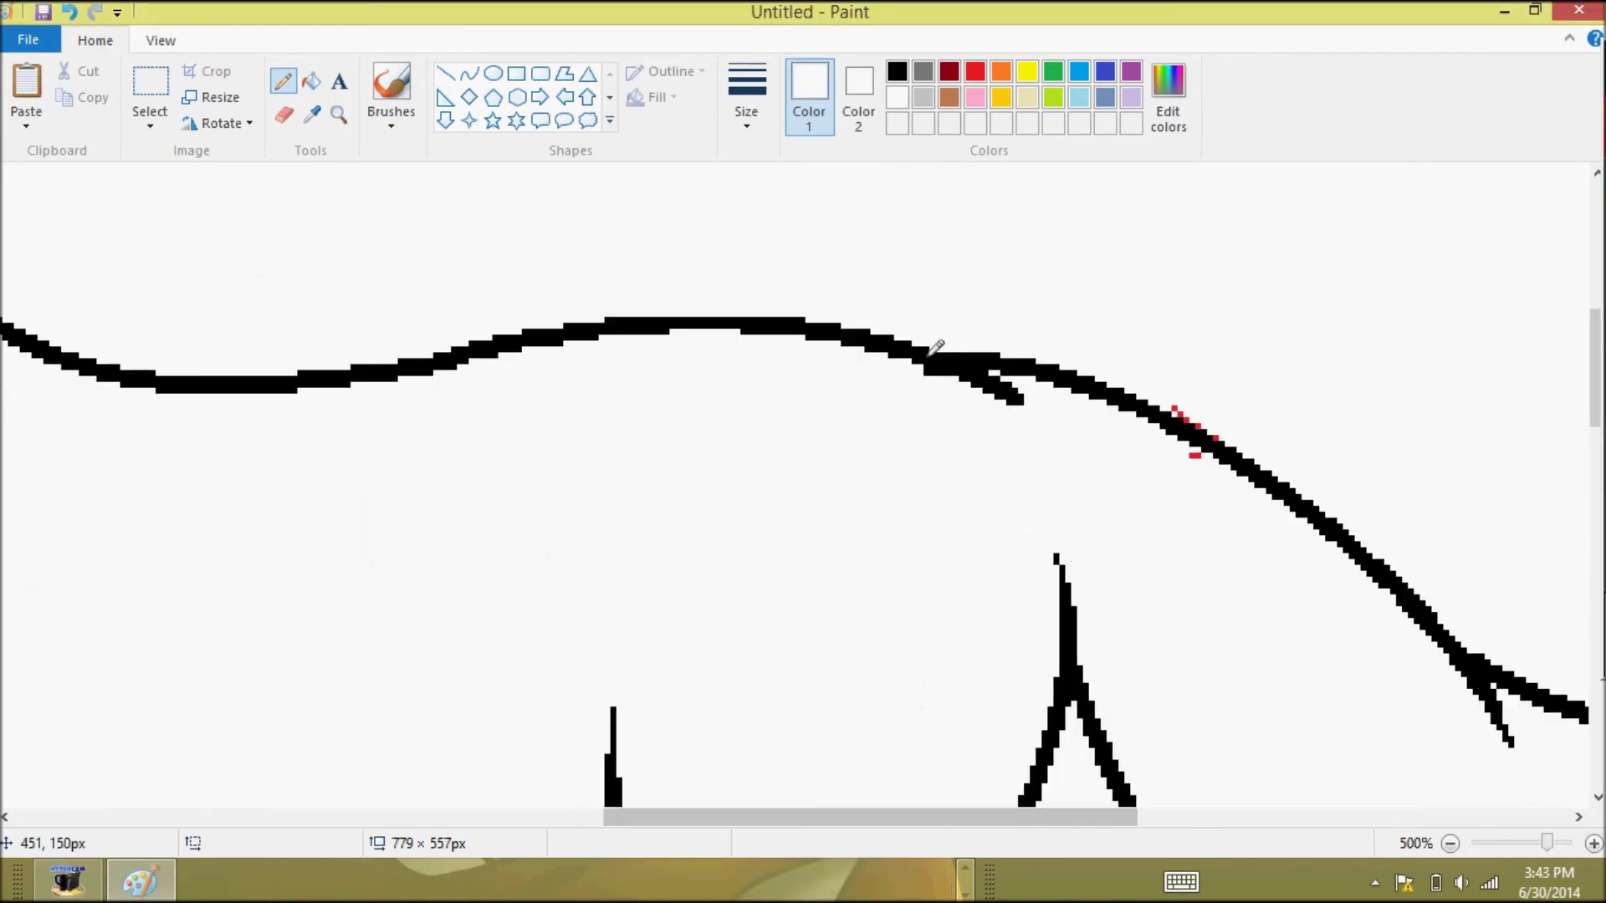
- Fill the cat's body, raised front leg and both visible parts of the far hind leg with orange
{"action": "left_click", "coordinate": [1451, 843]}
{"action": "left_click", "coordinate": [1451, 843]}
{"action": "left_click", "coordinate": [1451, 843]}
{"action": "left_click", "coordinate": [1451, 844]}
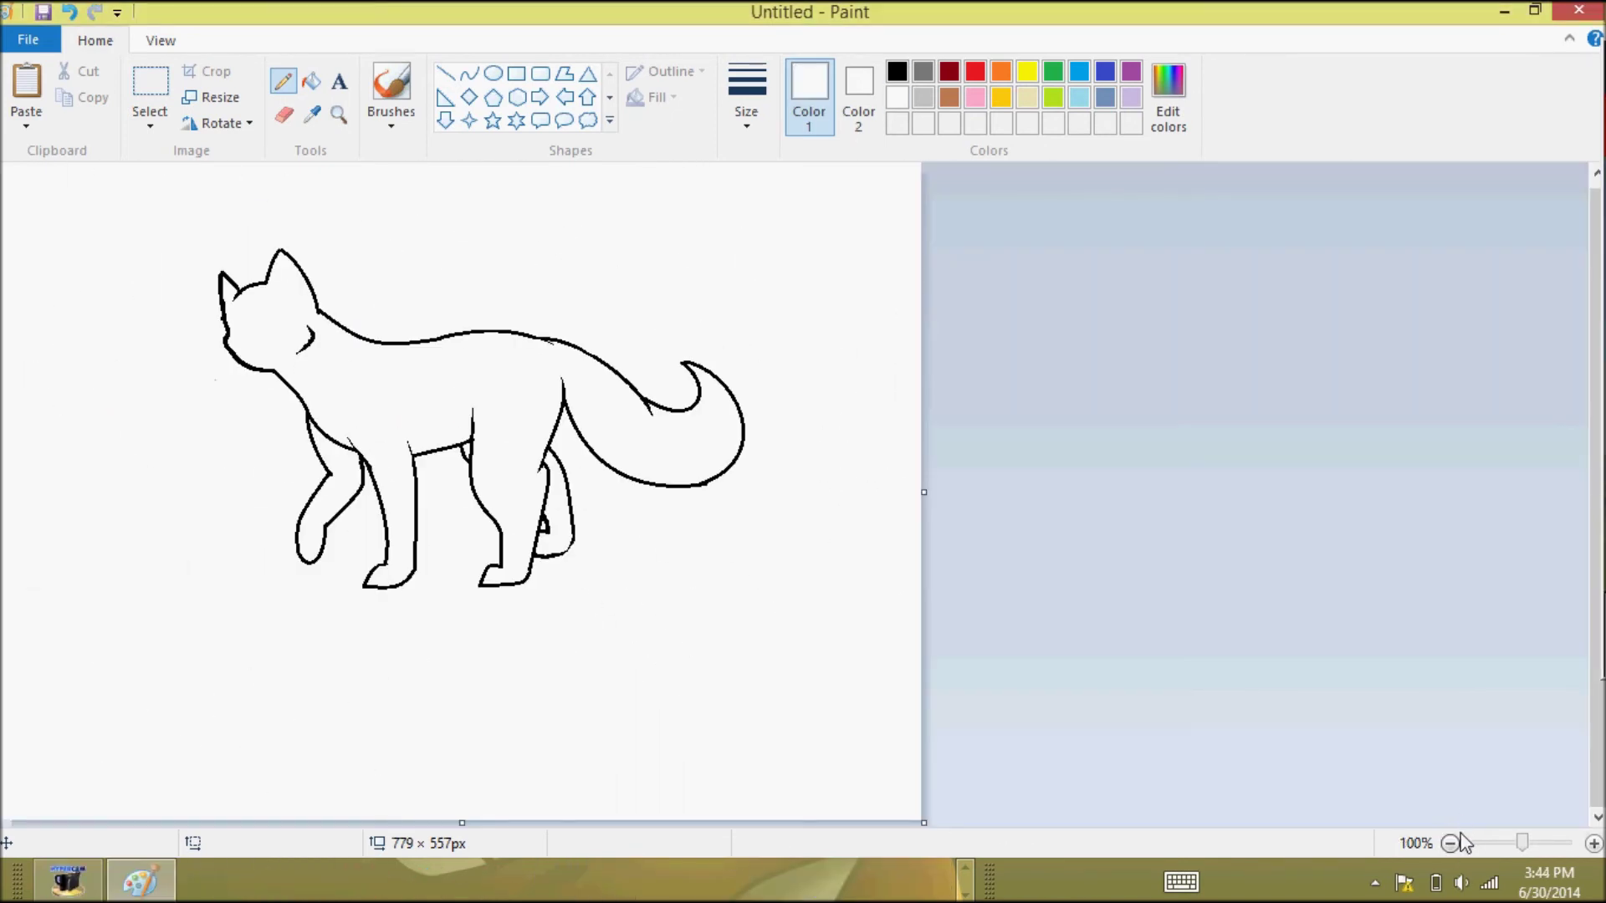
{"action": "left_click", "coordinate": [1592, 844]}
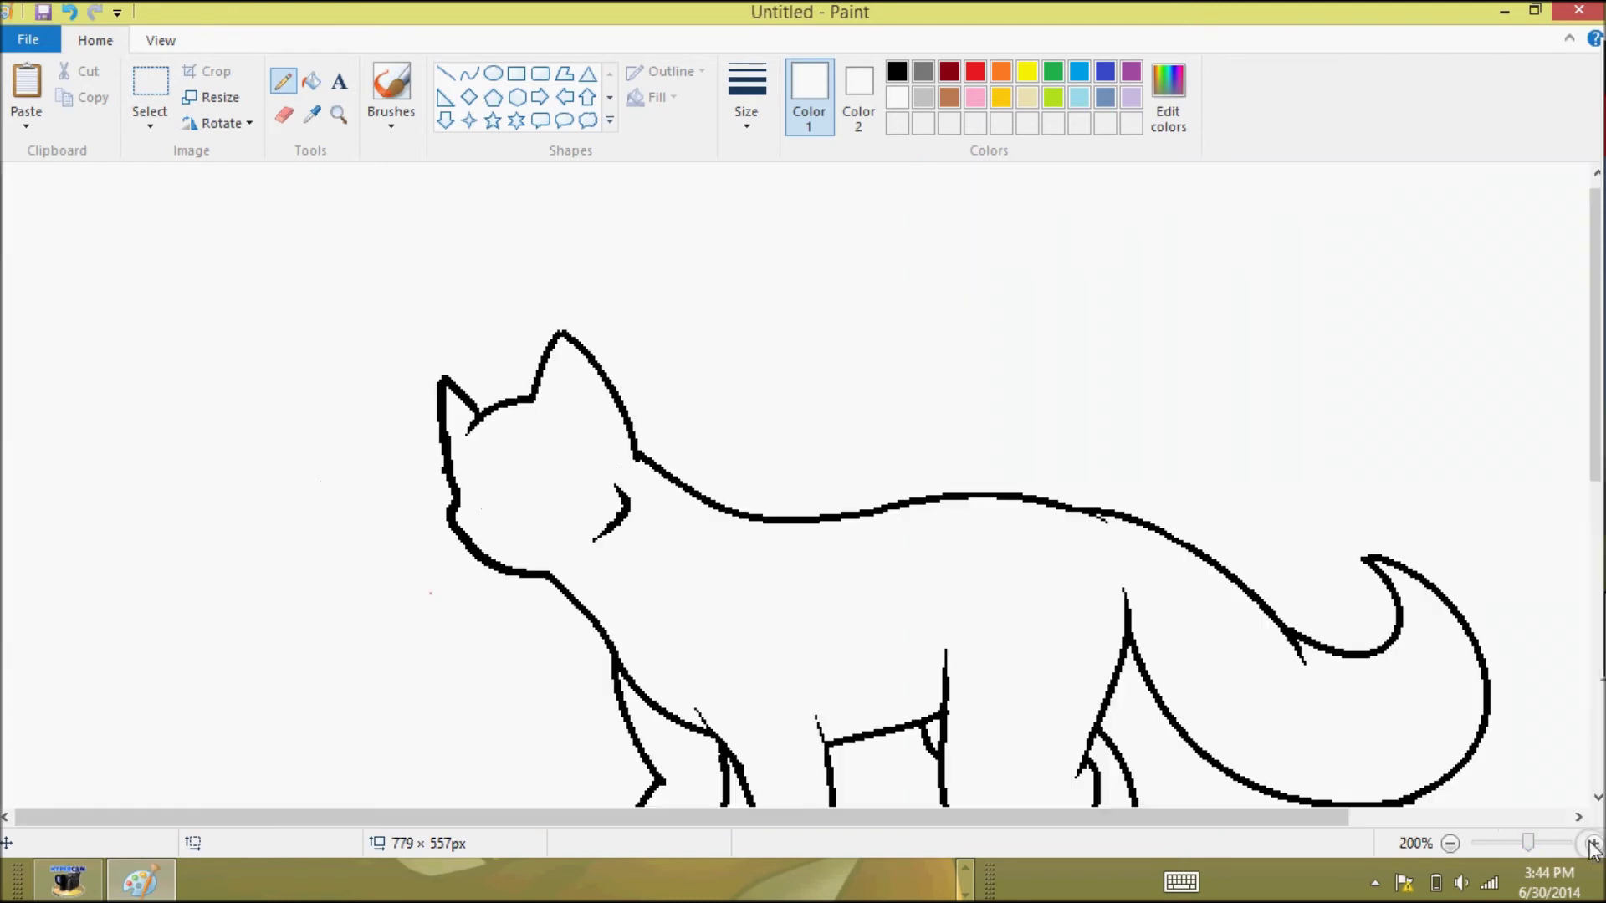
{"action": "mouse_move", "coordinate": [1599, 418]}
{"action": "left_mouse_down"}
{"action": "mouse_move", "coordinate": [1600, 543]}
{"action": "mouse_move", "coordinate": [1599, 504]}
{"action": "left_mouse_up"}
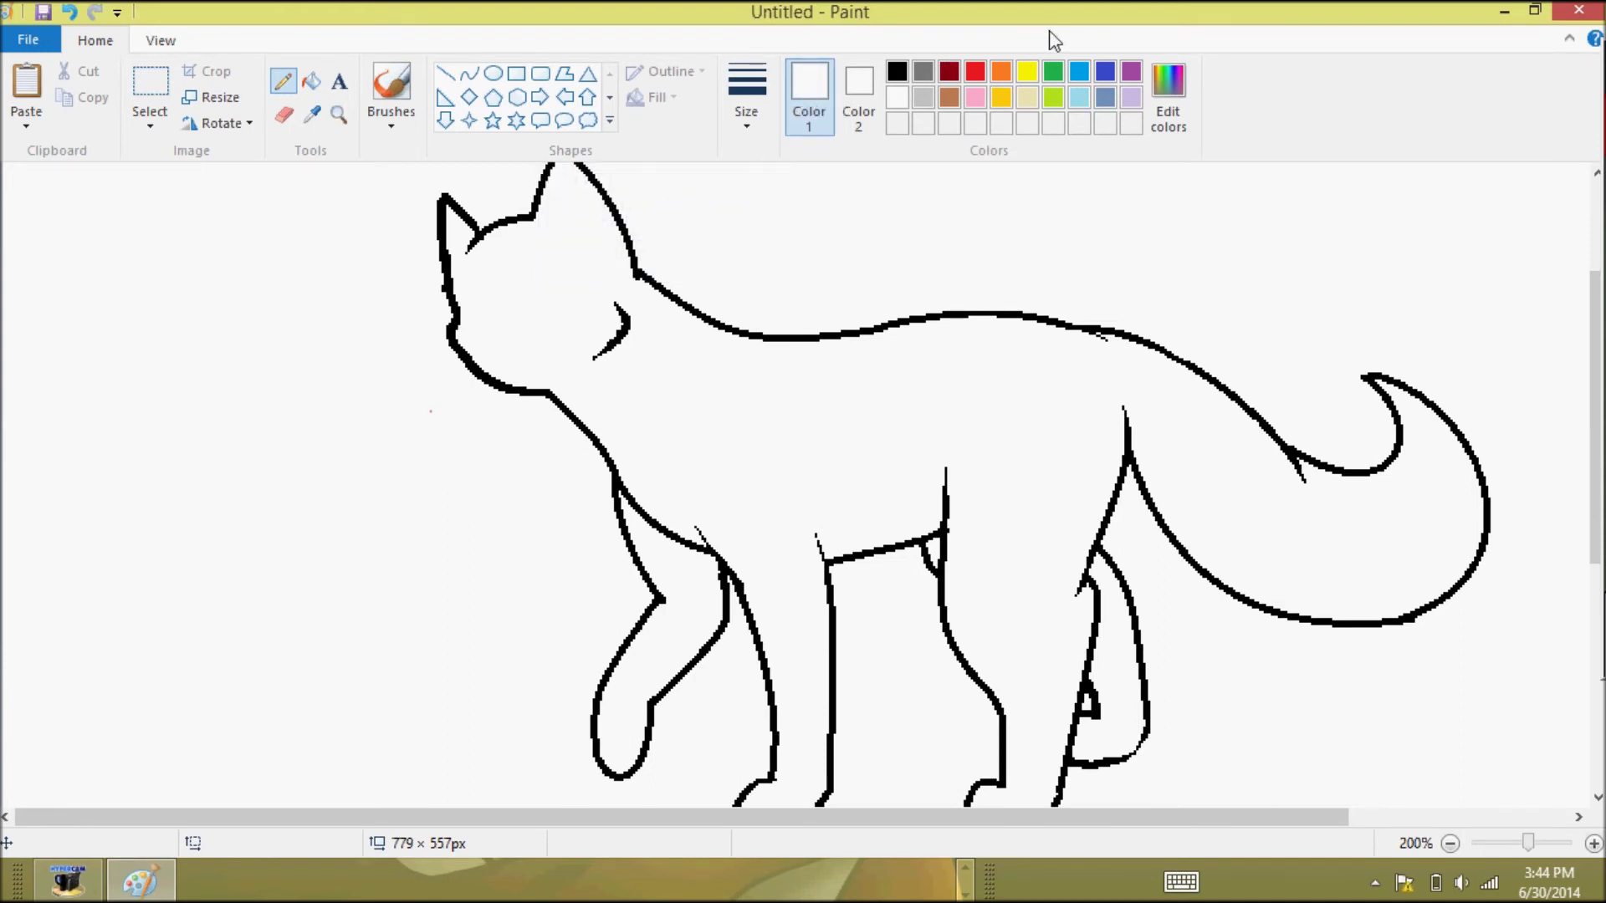
{"action": "left_click", "coordinate": [1002, 74]}
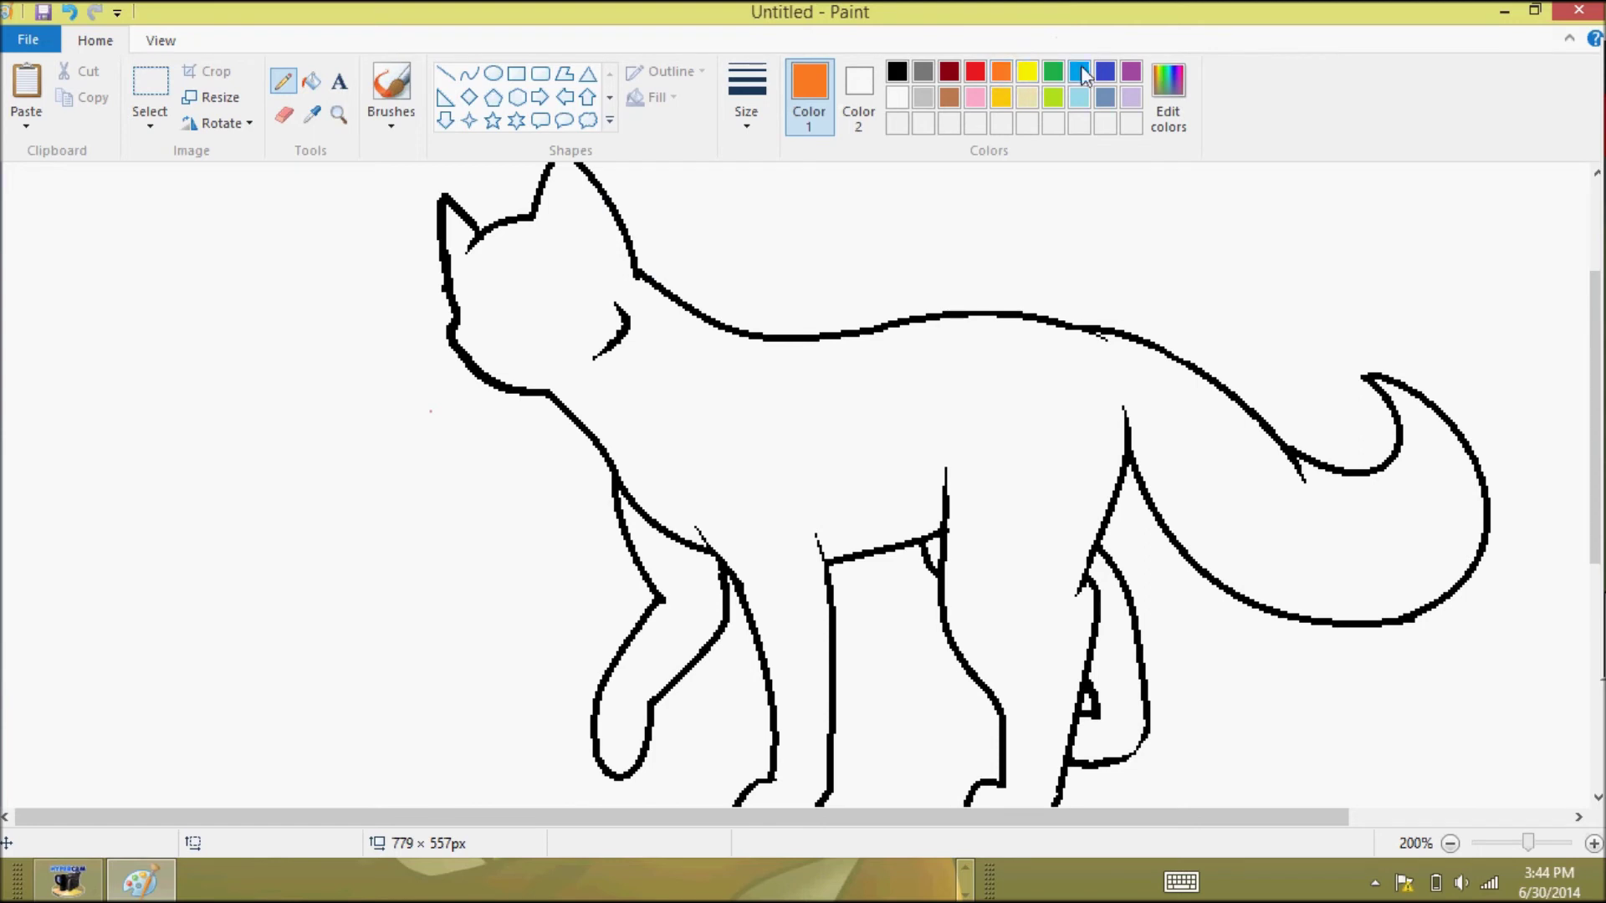
{"action": "left_click", "coordinate": [311, 81]}
{"action": "left_click", "coordinate": [855, 392]}
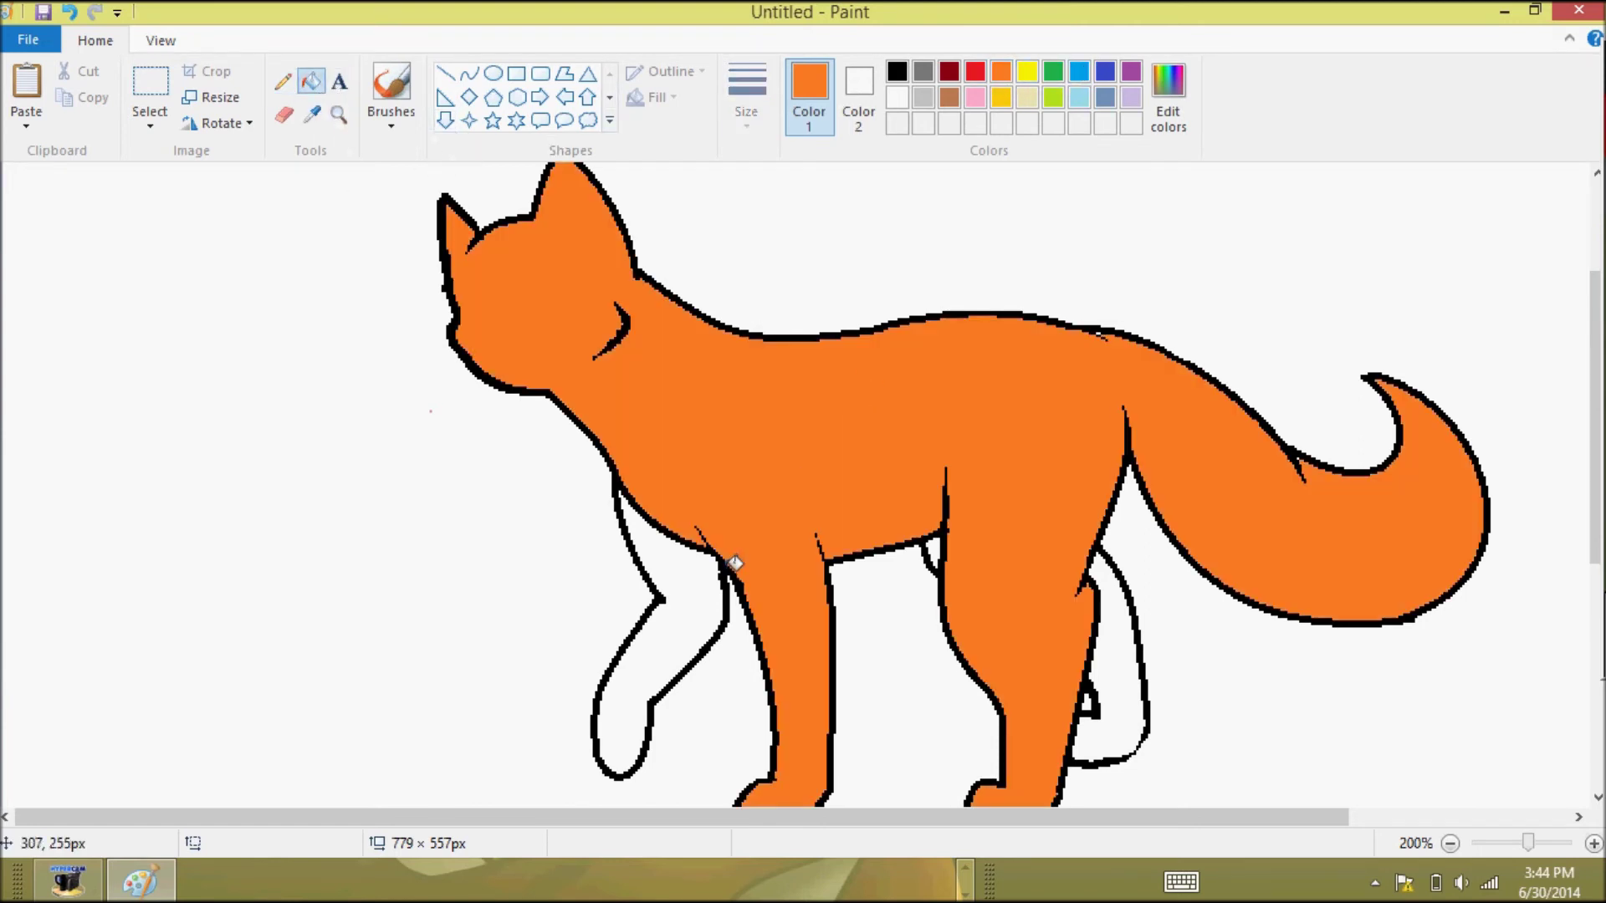
{"action": "left_click", "coordinate": [700, 580]}
{"action": "left_click", "coordinate": [1126, 653]}
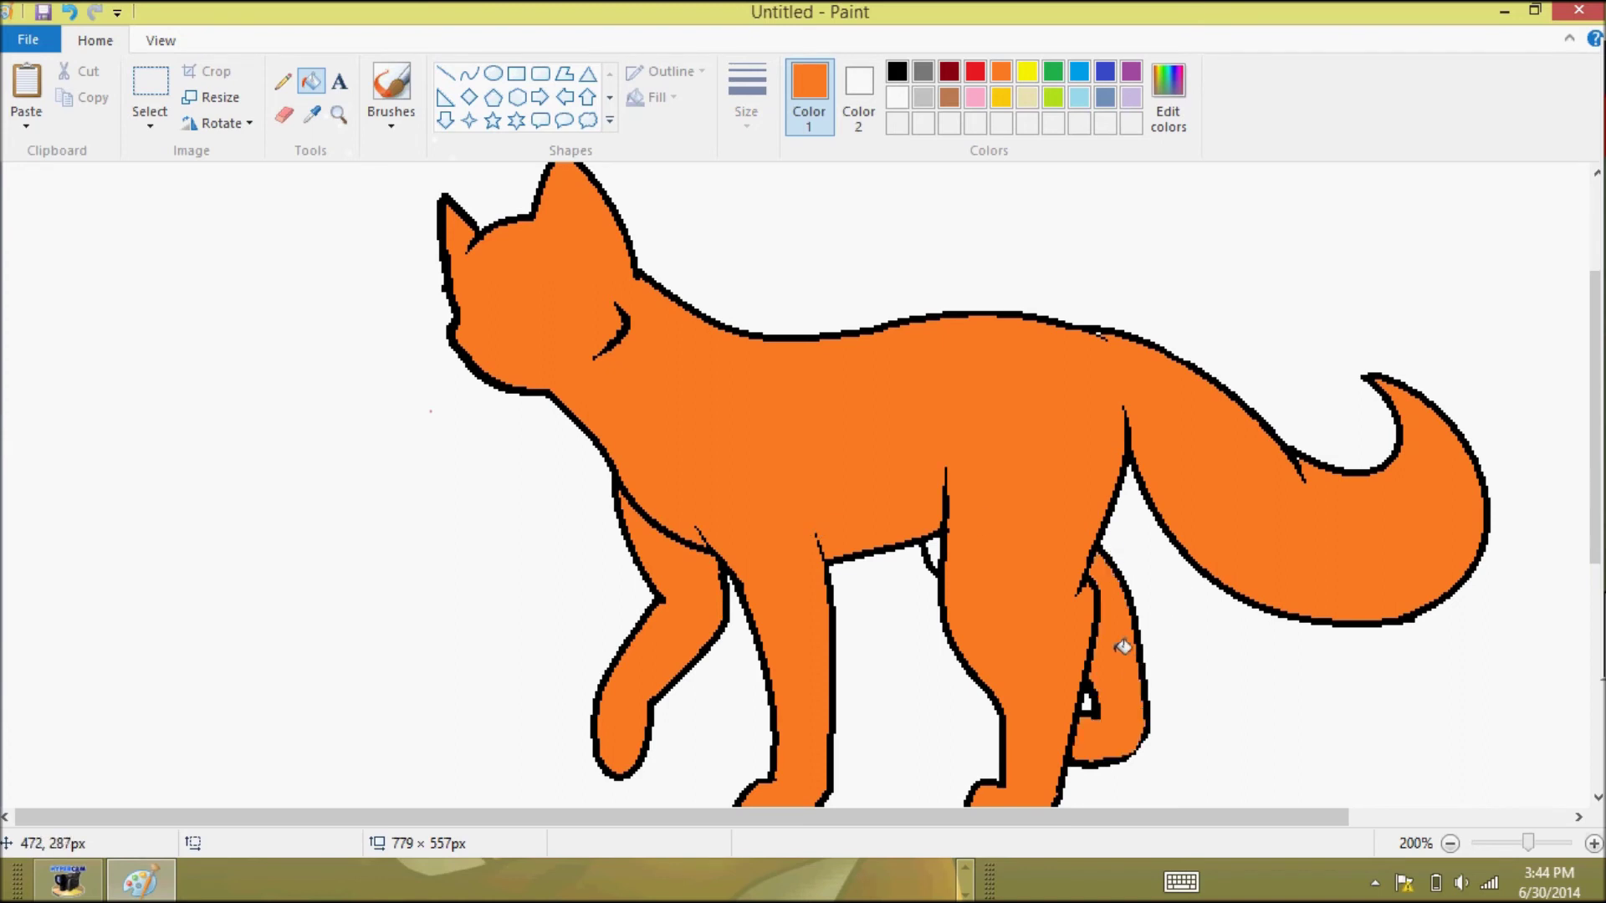
{"action": "left_click", "coordinate": [935, 548]}
- Switch to the Eraser and shrink it to a small square for painting fine stripes
{"action": "left_click", "coordinate": [284, 116]}
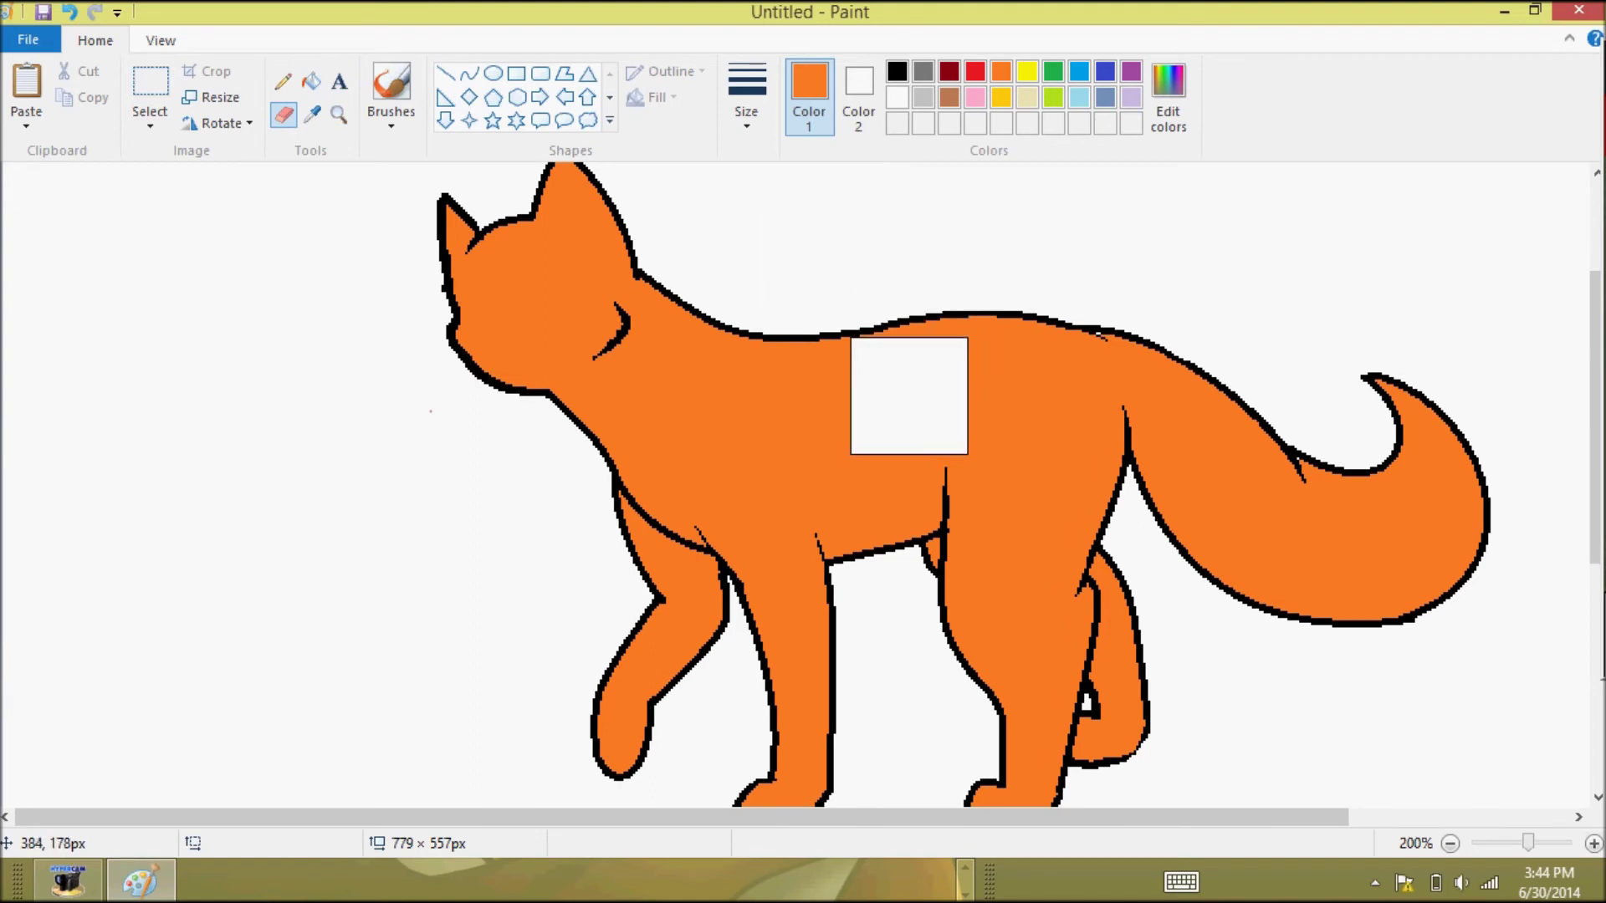
{"action": "key", "text": "ctrl+minus"}
{"action": "key", "text": "ctrl+minus"}
{"action": "key", "text": "ctrl+minus"}
{"action": "key", "text": "ctrl+minus"}
{"action": "key", "text": "ctrl+minus"}
{"action": "key", "text": "ctrl+minus"}
{"action": "key", "text": "ctrl+minus"}
{"action": "key", "text": "ctrl+minus"}
{"action": "key", "text": "ctrl+minus"}
{"action": "key", "text": "ctrl+minus"}
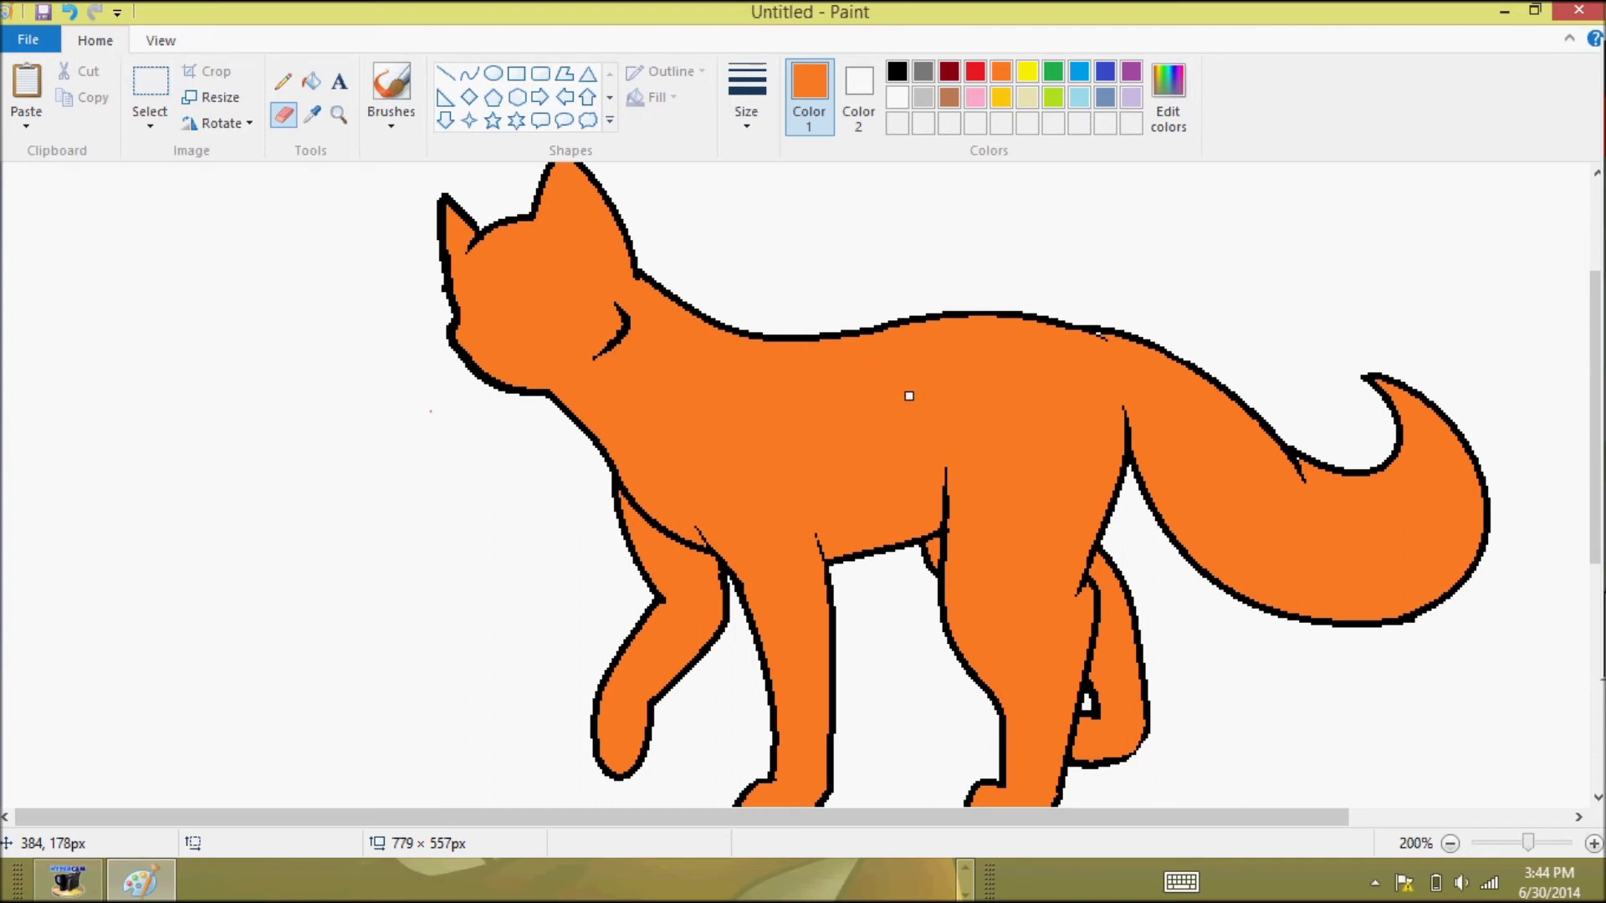
- Mix a custom dark brown of about red 104, green 46, blue 2 and assign it to Color 2
{"action": "left_click", "coordinate": [856, 87]}
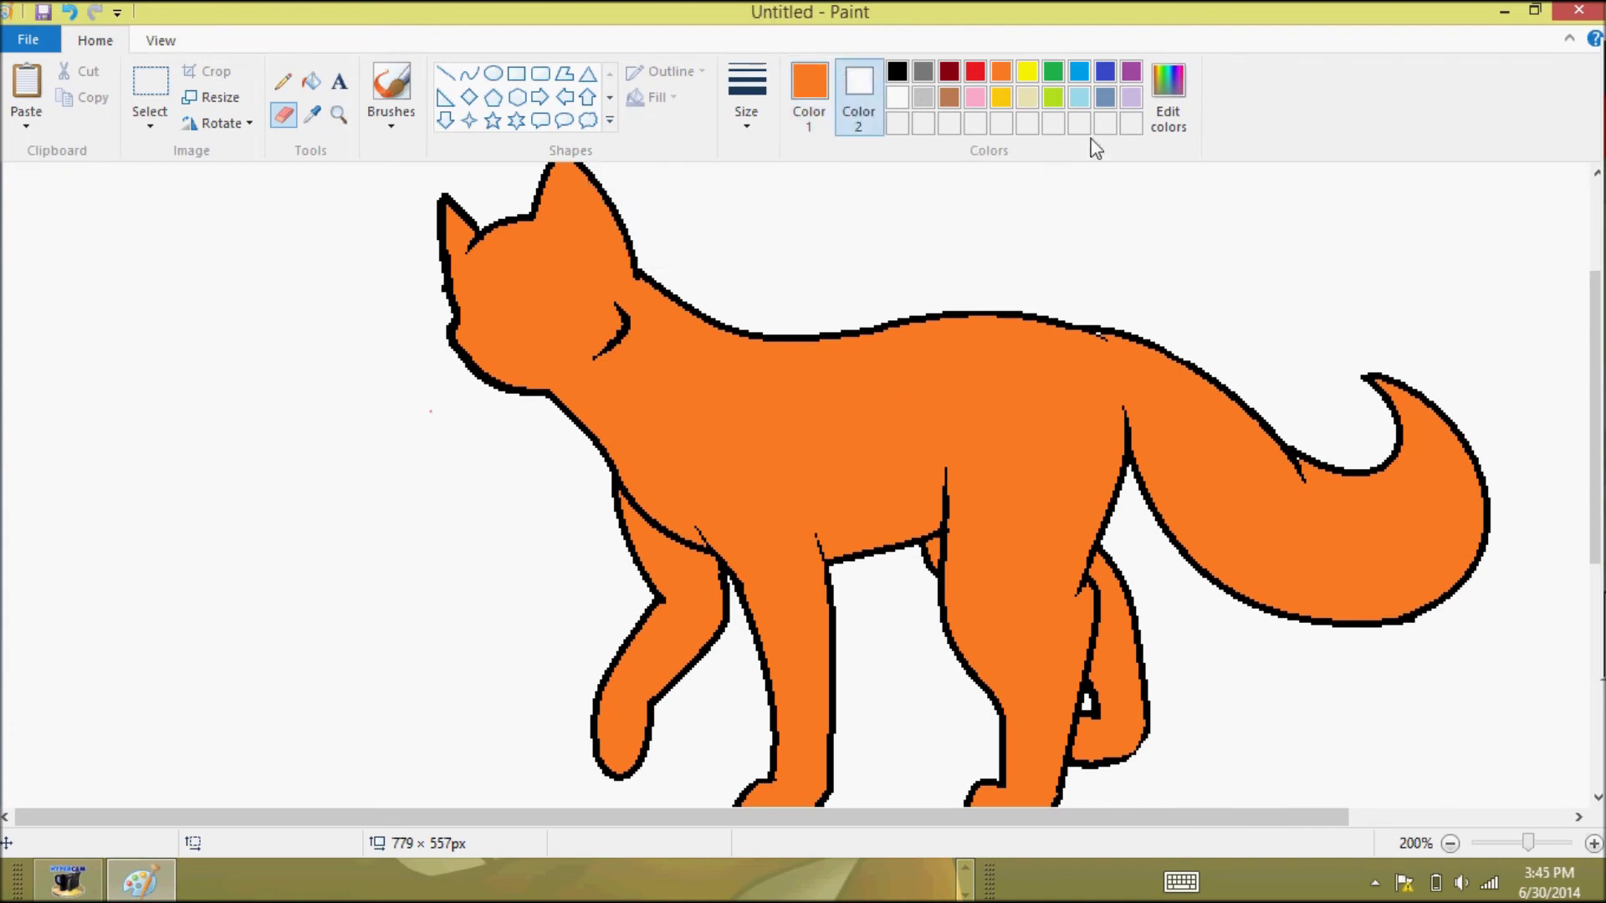
{"action": "left_click", "coordinate": [1165, 127]}
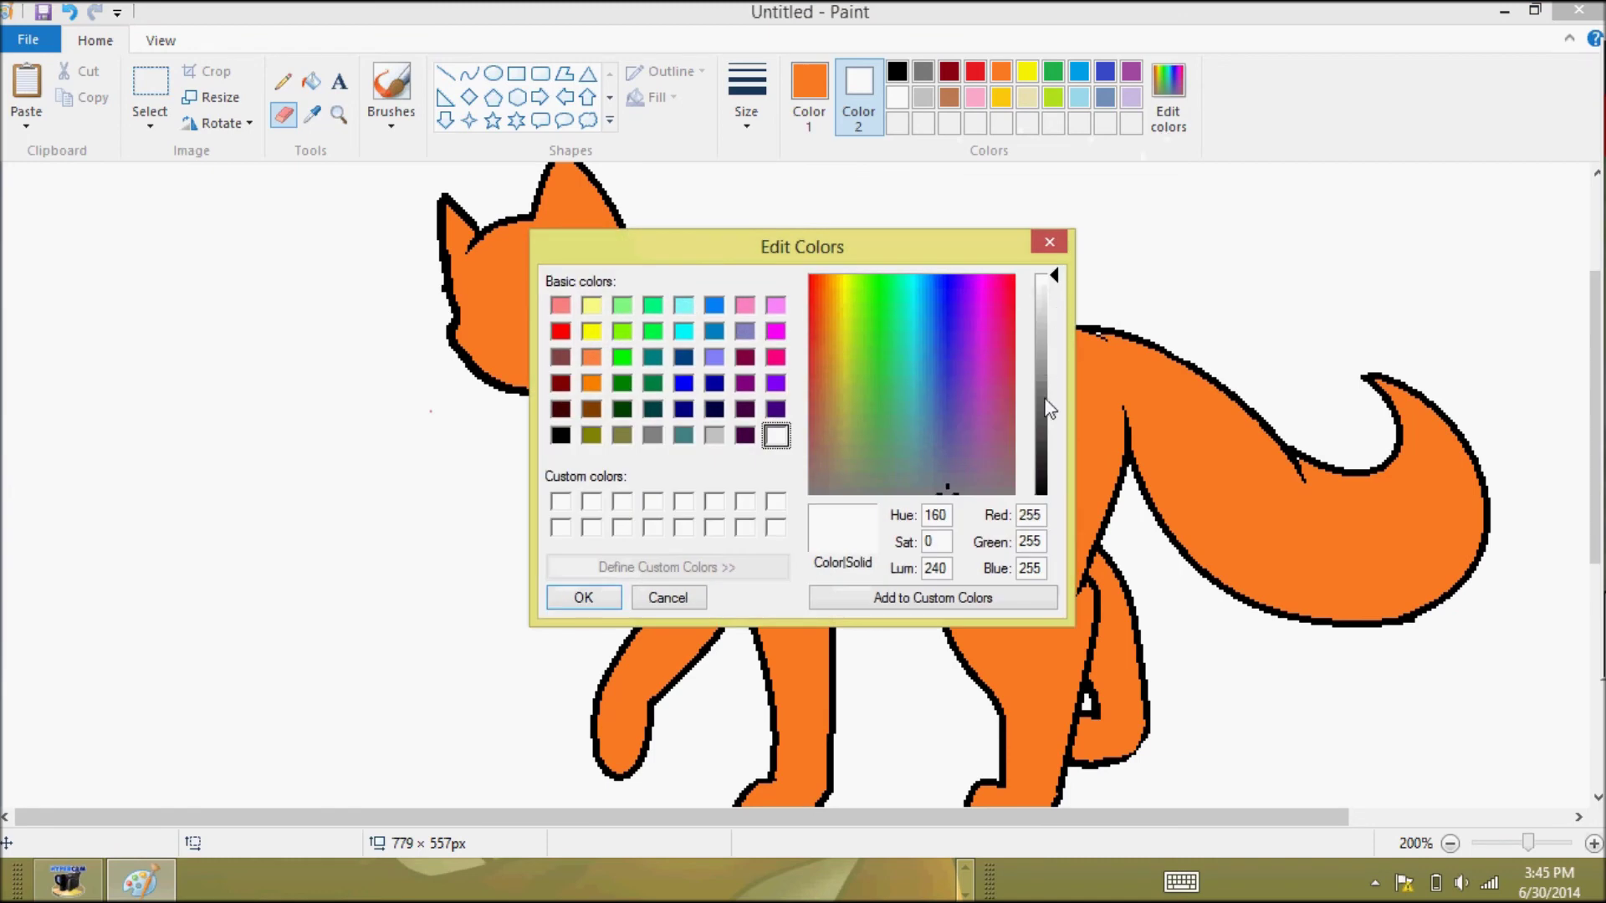
{"action": "left_click", "coordinate": [836, 276]}
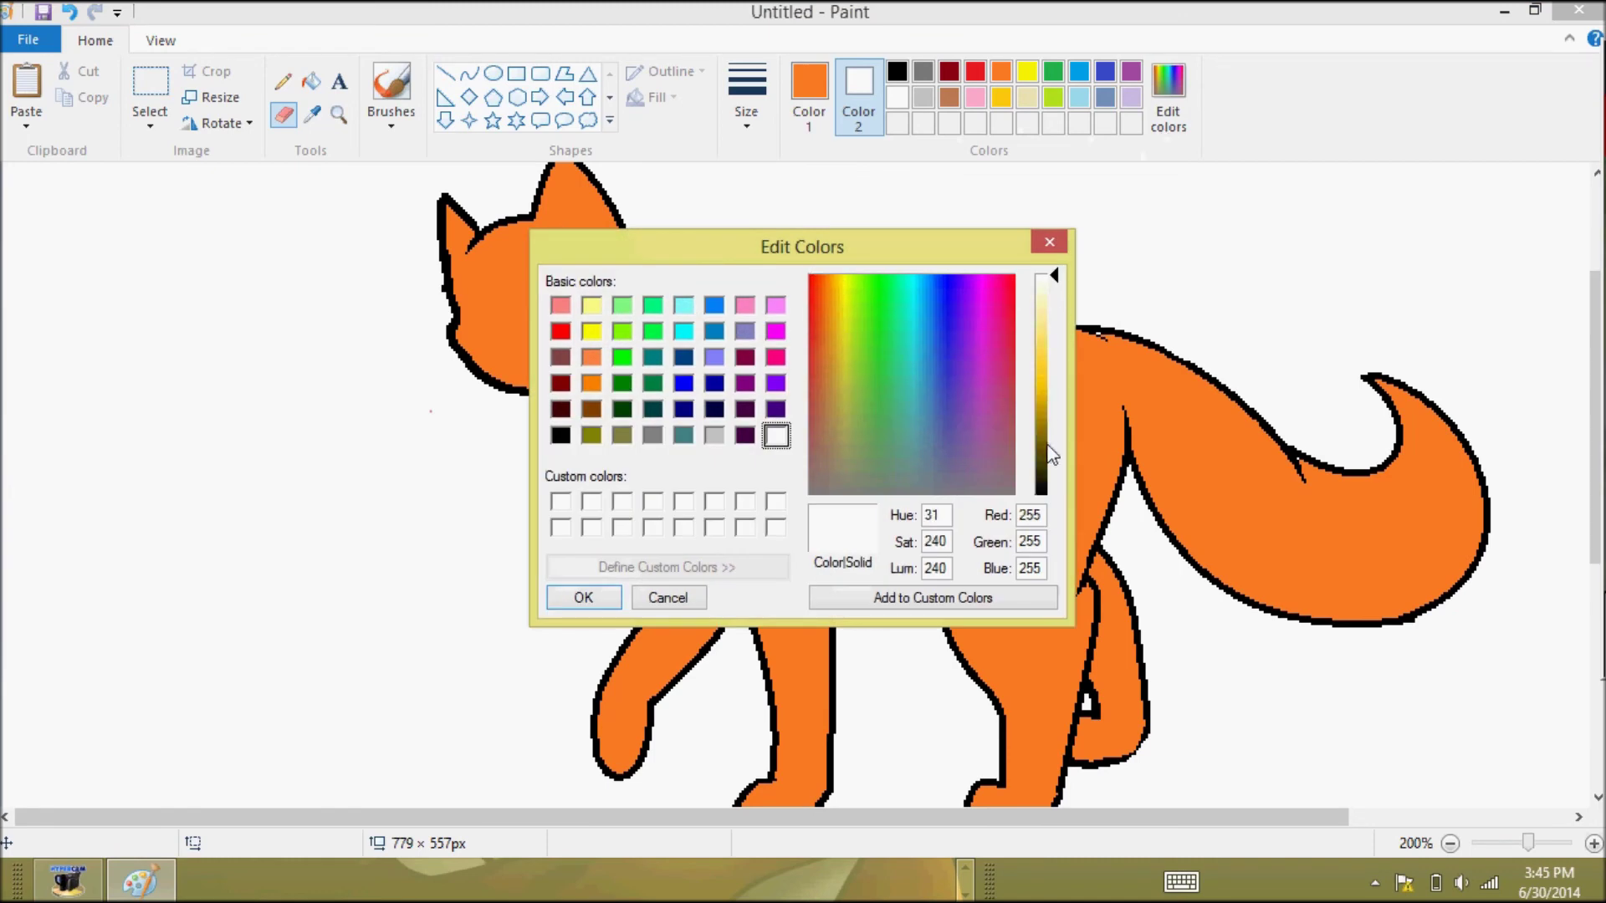
{"action": "mouse_move", "coordinate": [837, 287]}
{"action": "left_mouse_down"}
{"action": "mouse_move", "coordinate": [817, 308]}
{"action": "mouse_move", "coordinate": [825, 285]}
{"action": "left_mouse_up"}
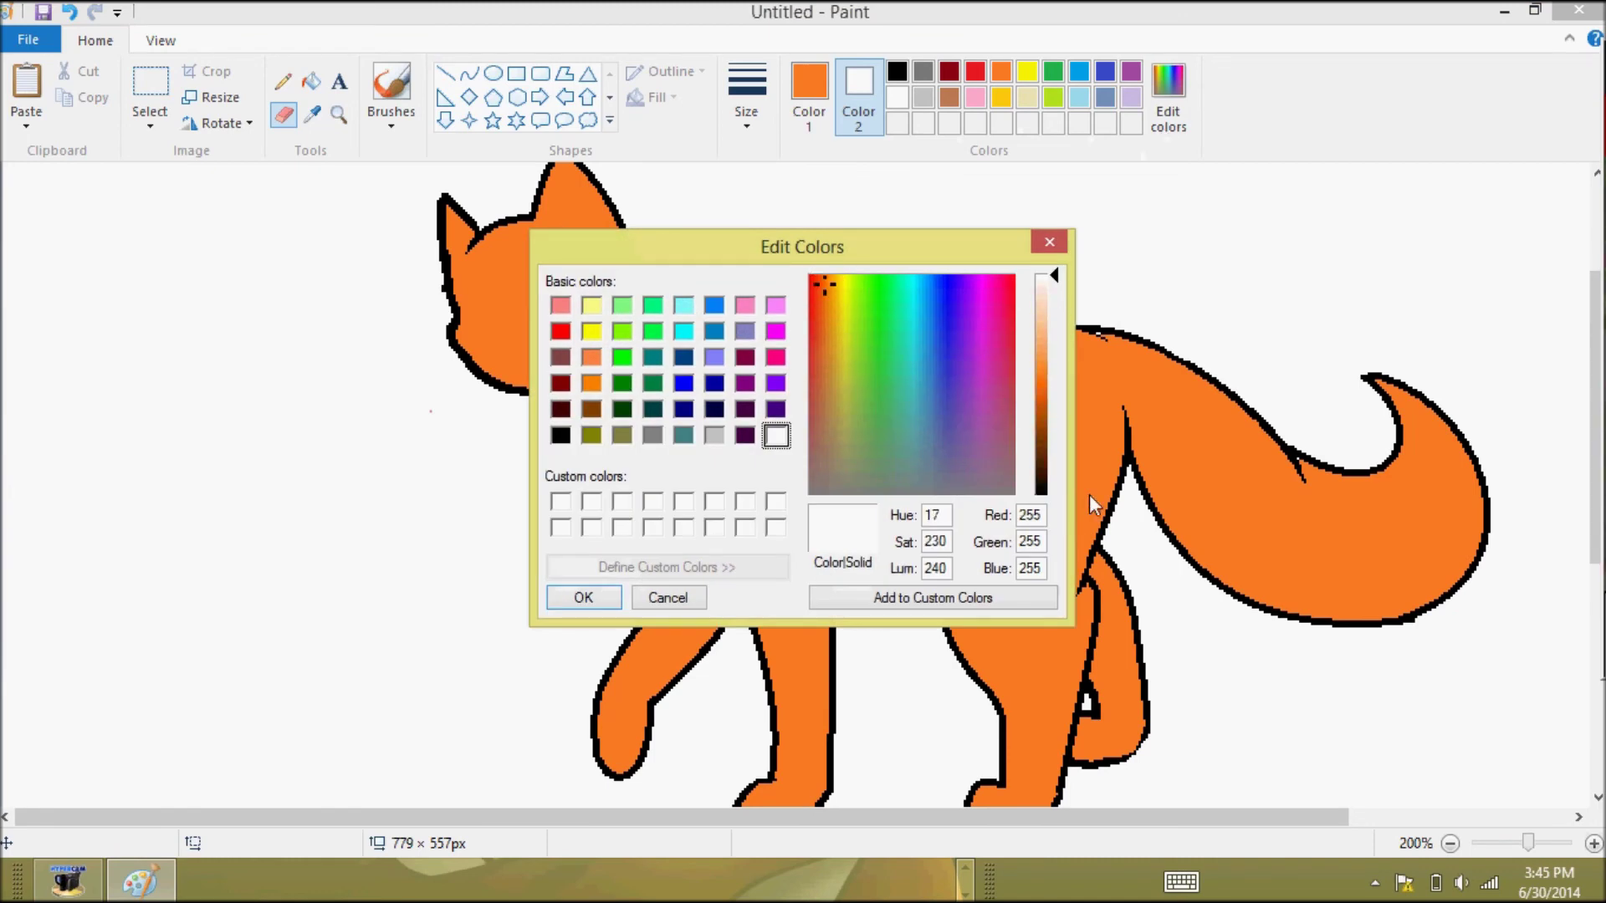
{"action": "left_click_drag", "start_coordinate": [1047, 471], "coordinate": [1050, 449]}
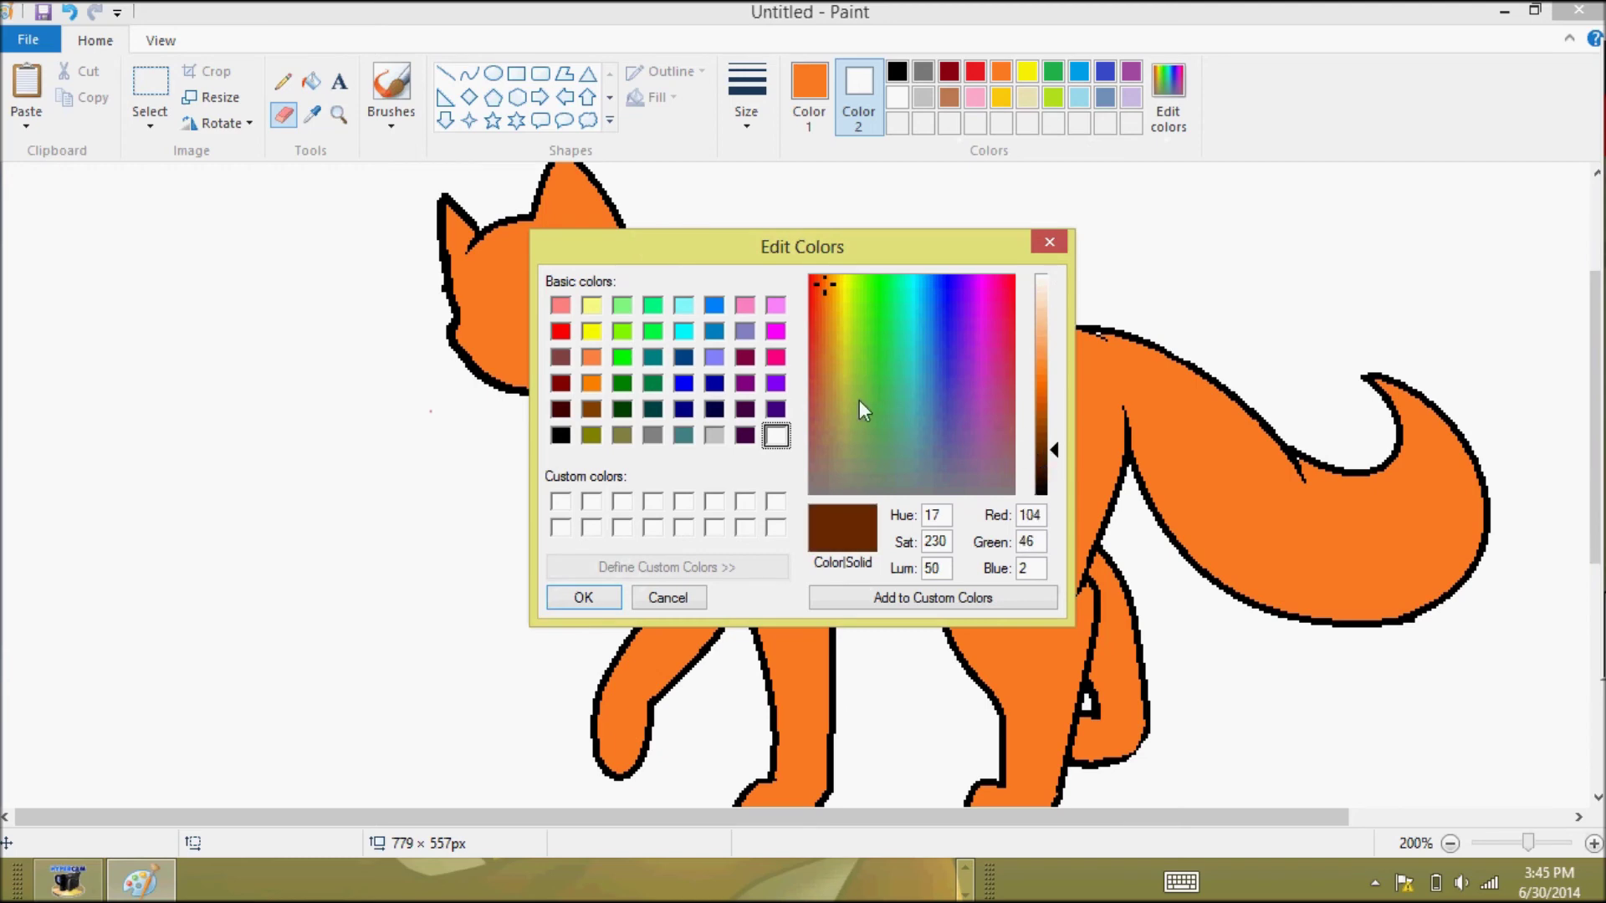
{"action": "left_click_drag", "start_coordinate": [823, 290], "coordinate": [823, 280]}
{"action": "left_click", "coordinate": [596, 604]}
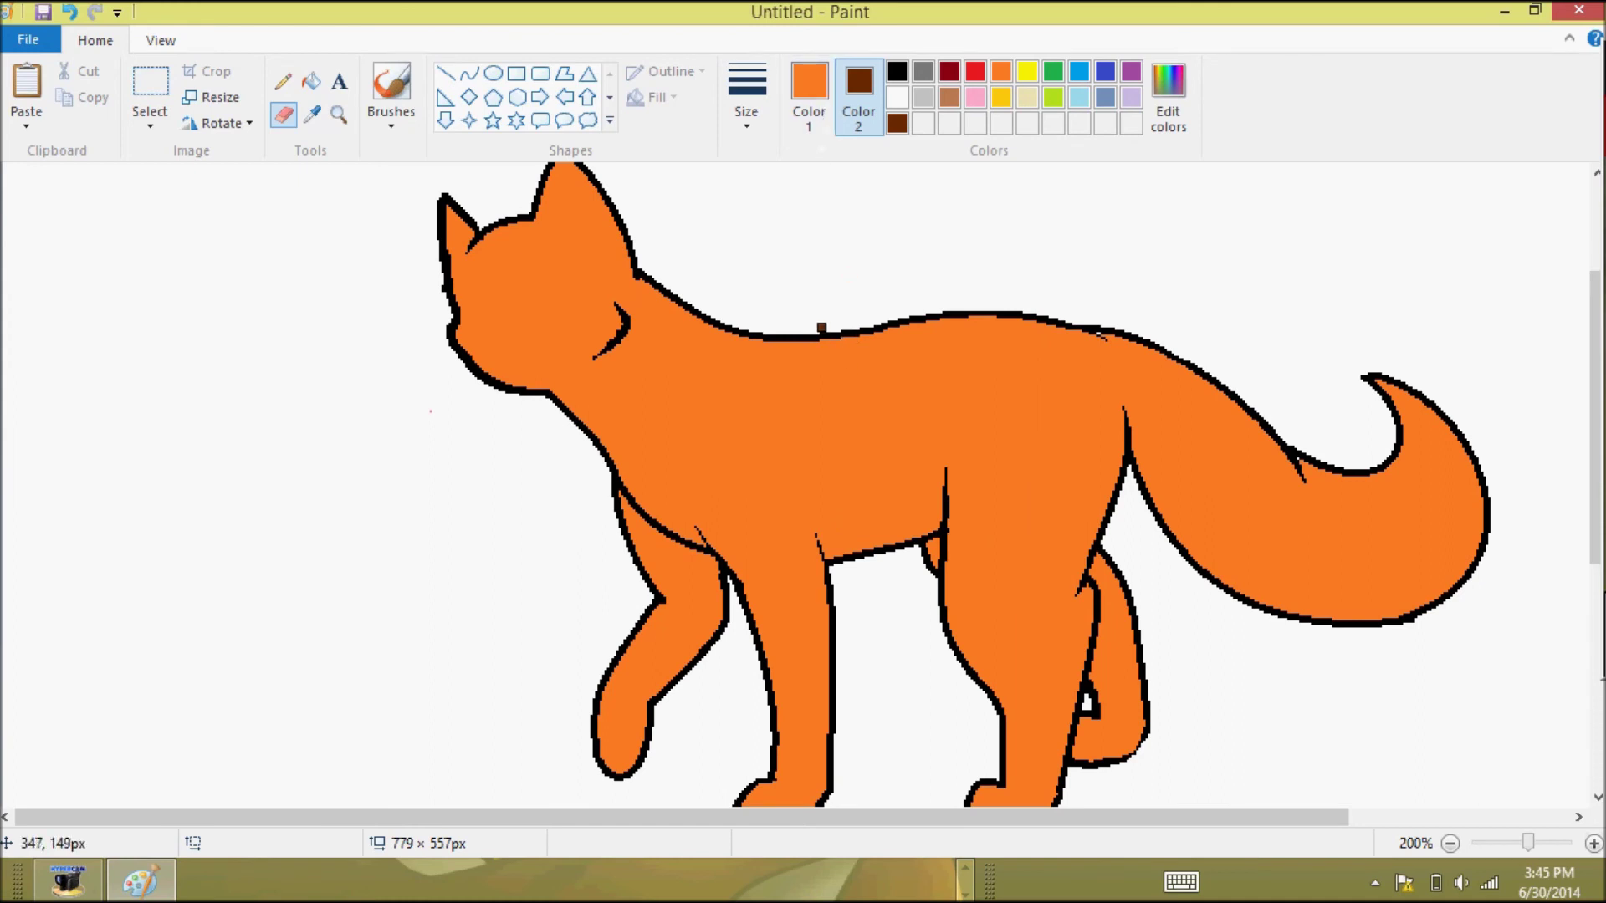
- Paint three tapering dark brown stripes down from the middle of the cat's back with the Eraser
{"action": "mouse_move", "coordinate": [793, 335]}
{"action": "left_mouse_down"}
{"action": "mouse_move", "coordinate": [828, 423]}
{"action": "mouse_move", "coordinate": [825, 465]}
{"action": "left_mouse_up"}
{"action": "left_click_drag", "start_coordinate": [869, 331], "coordinate": [897, 420]}
{"action": "mouse_move", "coordinate": [937, 320]}
{"action": "left_mouse_down"}
{"action": "mouse_move", "coordinate": [989, 358]}
{"action": "mouse_move", "coordinate": [954, 379]}
{"action": "mouse_move", "coordinate": [921, 451]}
{"action": "left_mouse_up"}
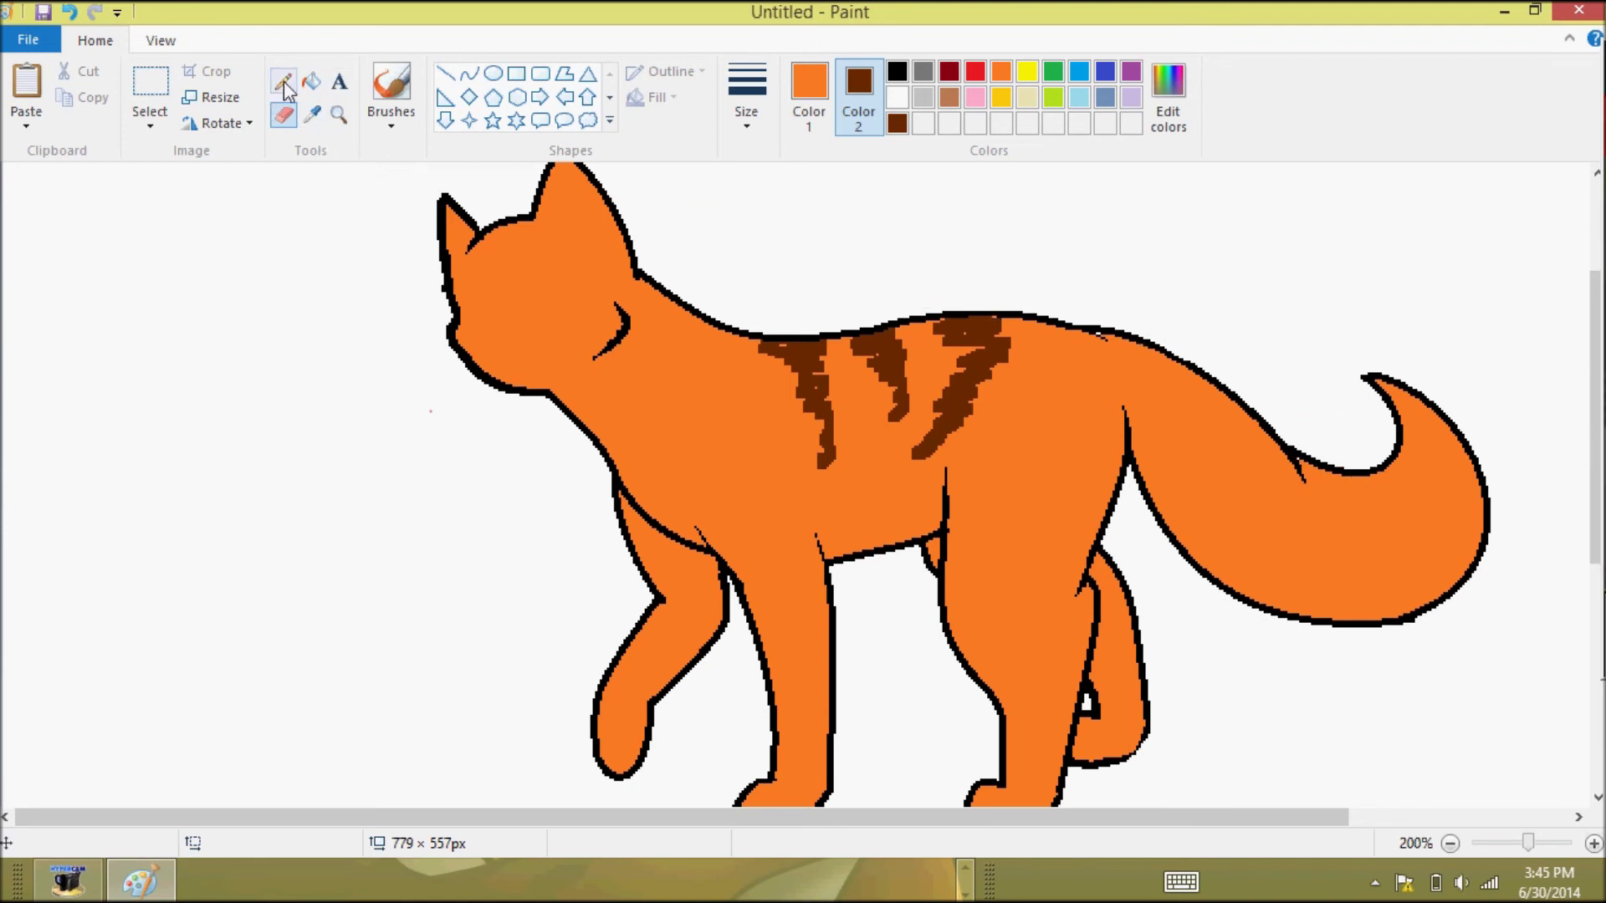
- Scribble dark brown stripes across the upper and lower parts of both front legs and the near hind leg's thigh
{"action": "left_click_drag", "start_coordinate": [1595, 385], "coordinate": [1595, 457]}
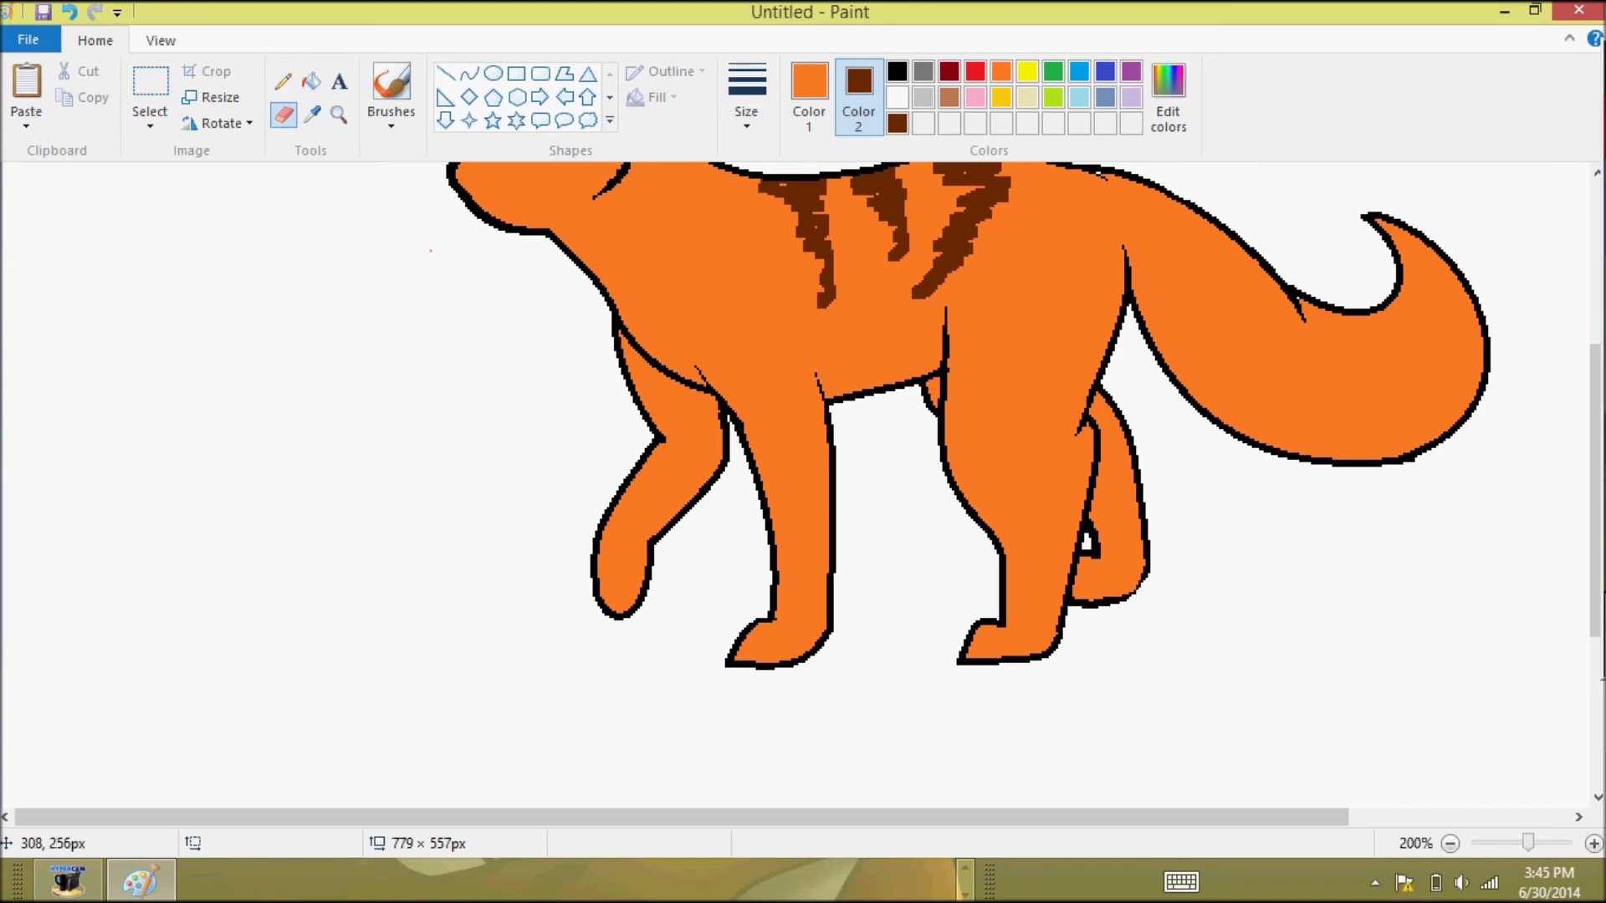
{"action": "mouse_move", "coordinate": [742, 432]}
{"action": "left_mouse_down"}
{"action": "mouse_move", "coordinate": [753, 452]}
{"action": "mouse_move", "coordinate": [757, 426]}
{"action": "mouse_move", "coordinate": [799, 427]}
{"action": "mouse_move", "coordinate": [820, 400]}
{"action": "left_mouse_up"}
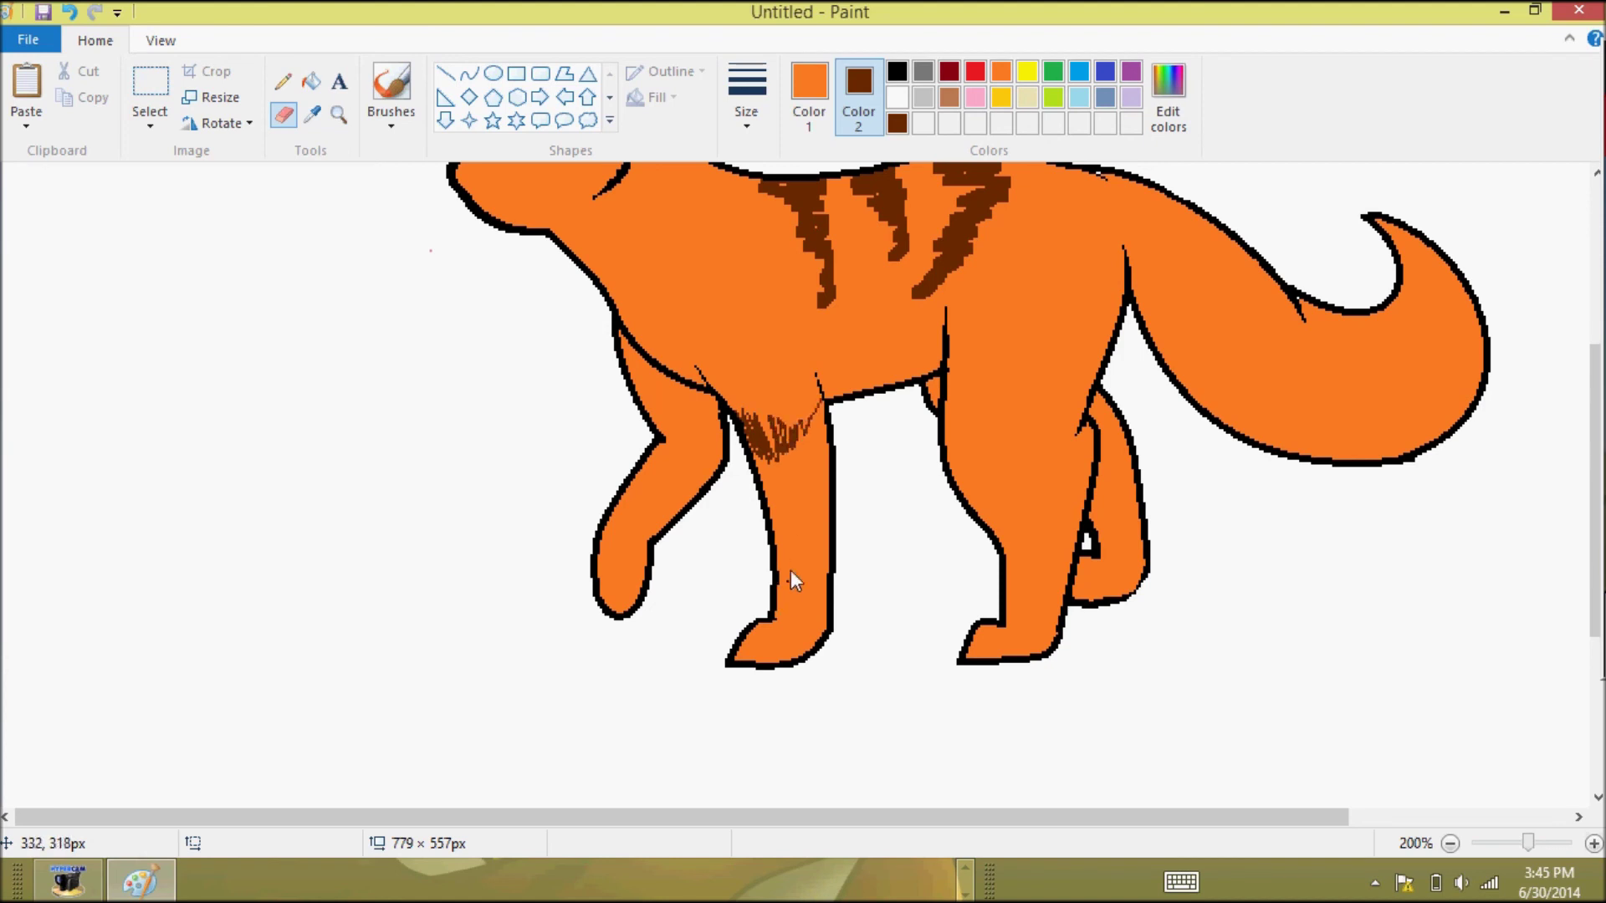
{"action": "mouse_move", "coordinate": [783, 614]}
{"action": "left_mouse_down"}
{"action": "mouse_move", "coordinate": [792, 554]}
{"action": "mouse_move", "coordinate": [830, 560]}
{"action": "left_mouse_up"}
{"action": "mouse_move", "coordinate": [644, 395]}
{"action": "left_mouse_down"}
{"action": "mouse_move", "coordinate": [665, 430]}
{"action": "mouse_move", "coordinate": [680, 393]}
{"action": "mouse_move", "coordinate": [712, 399]}
{"action": "left_mouse_up"}
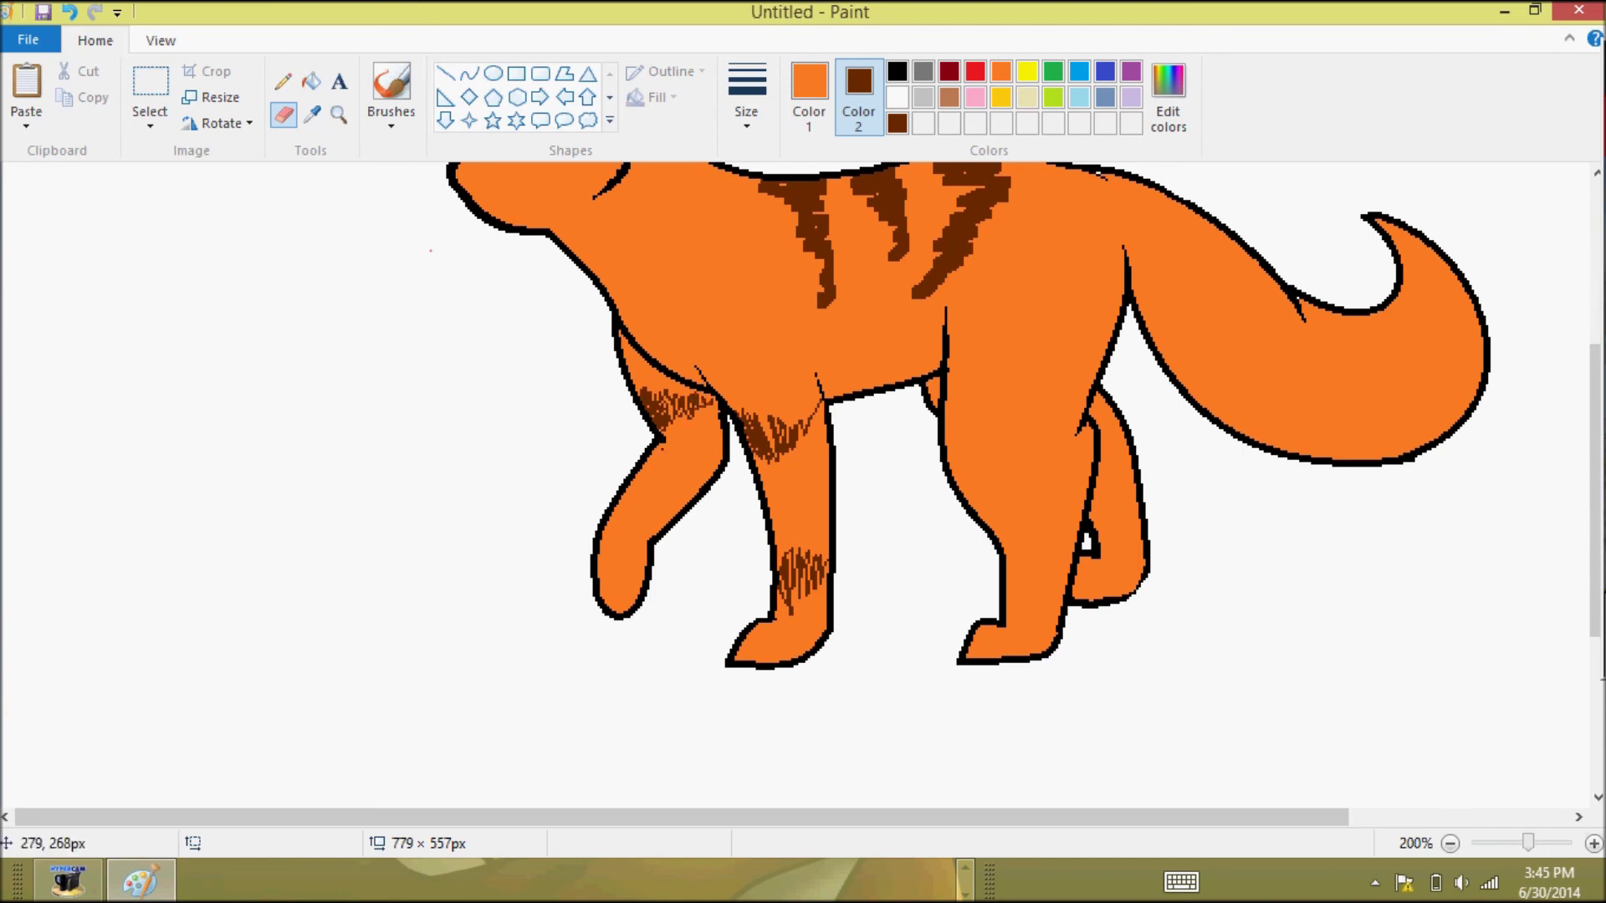
{"action": "mouse_move", "coordinate": [632, 489]}
{"action": "left_mouse_down"}
{"action": "mouse_move", "coordinate": [657, 457]}
{"action": "mouse_move", "coordinate": [684, 459]}
{"action": "left_mouse_up"}
{"action": "left_click_drag", "start_coordinate": [949, 456], "coordinate": [970, 362]}
{"action": "left_click_drag", "start_coordinate": [983, 448], "coordinate": [1058, 393]}
- Add small dark brown marks on the cat's cheek and draw its narrow eye
{"action": "scroll", "coordinate": [1003, 419], "scroll_direction": "up", "scroll_amount": 3}
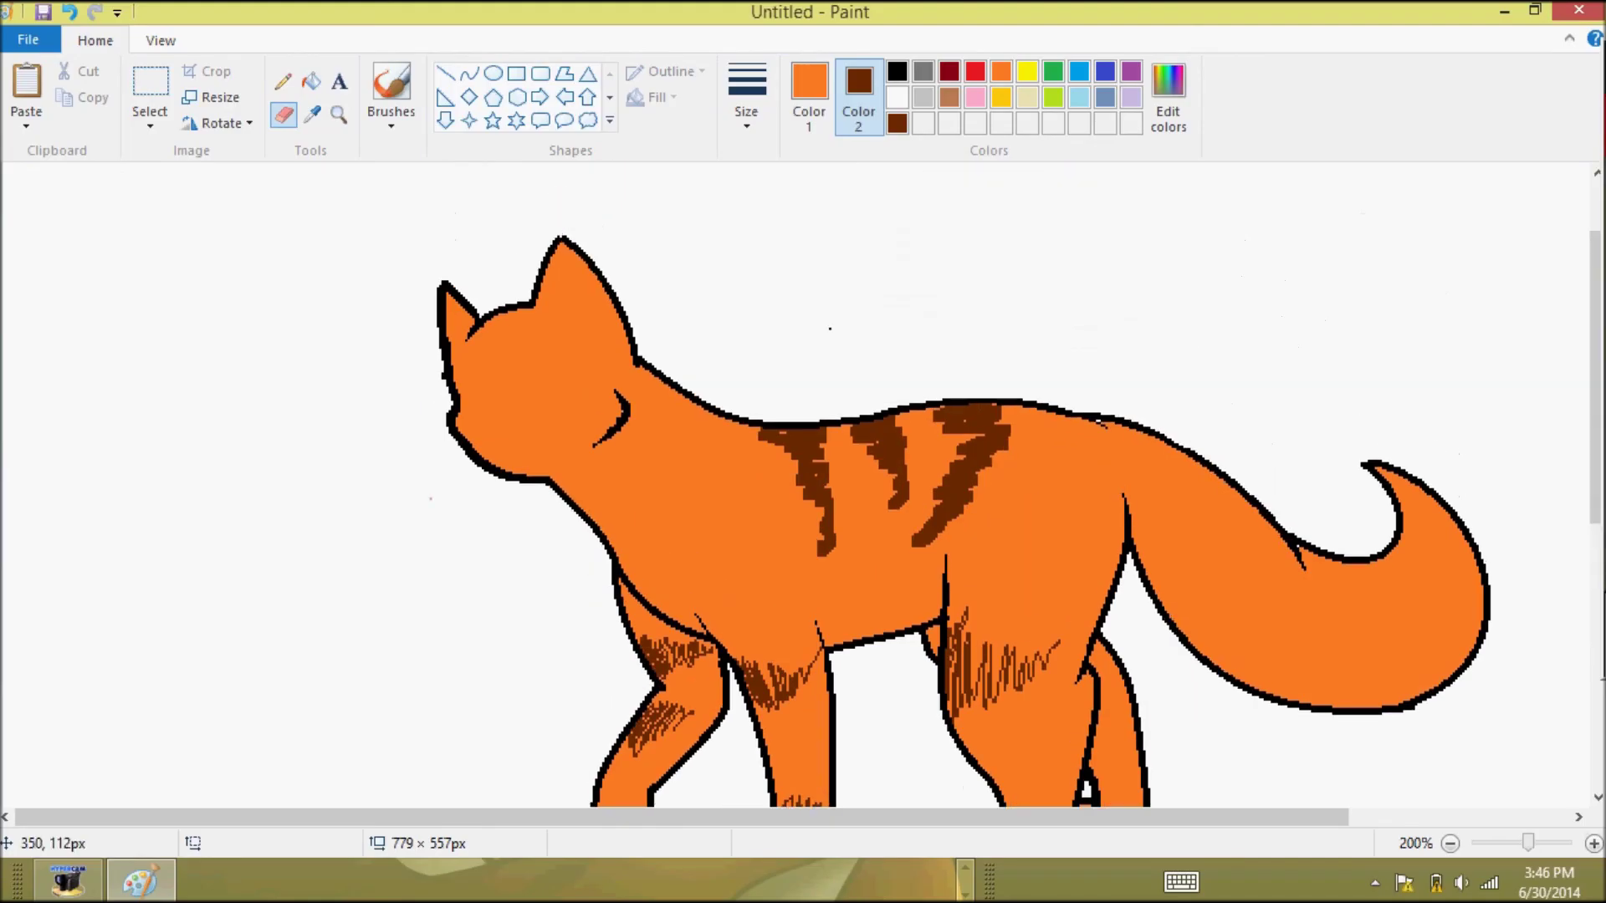
{"action": "left_click_drag", "start_coordinate": [594, 401], "coordinate": [616, 402]}
{"action": "left_click_drag", "start_coordinate": [486, 345], "coordinate": [512, 391]}
- Outline markings on the ears, tail and paws with thin dark brown Pencil lines
{"action": "left_click", "coordinate": [284, 81]}
{"action": "left_click", "coordinate": [809, 97]}
{"action": "left_click", "coordinate": [897, 124]}
{"action": "left_click_drag", "start_coordinate": [534, 306], "coordinate": [637, 367]}
{"action": "mouse_move", "coordinate": [1367, 564]}
{"action": "left_mouse_down"}
{"action": "mouse_move", "coordinate": [1367, 665]}
{"action": "mouse_move", "coordinate": [1125, 414]}
{"action": "left_mouse_up"}
{"action": "scroll", "coordinate": [1129, 418], "scroll_direction": "down", "scroll_amount": 3}
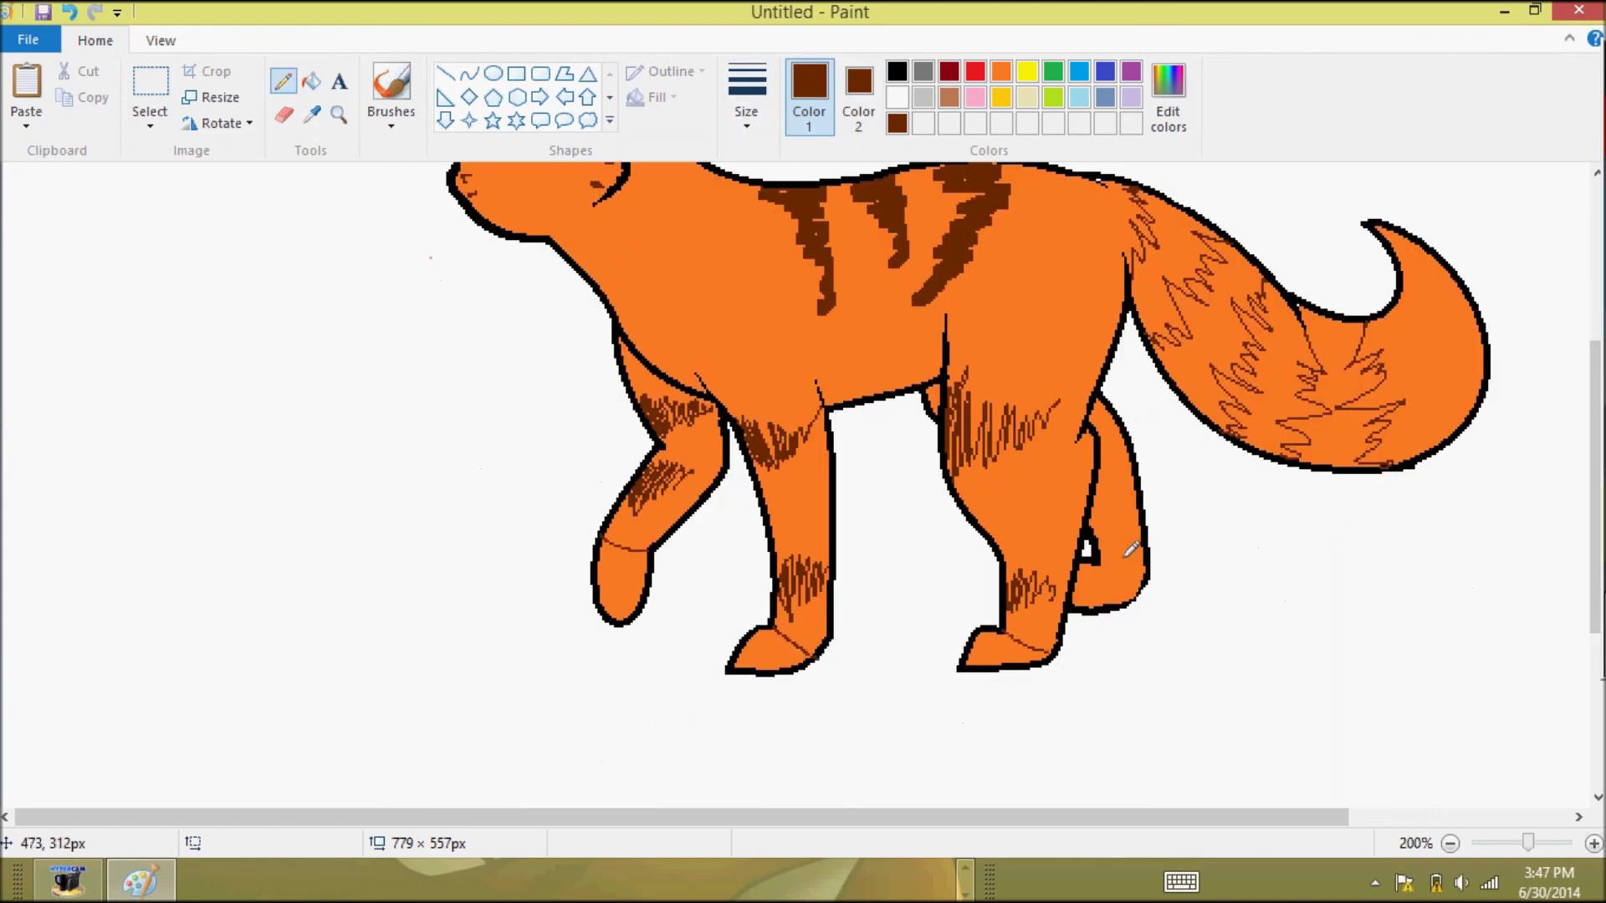
- Fill the outlined ears, tail stripes, tail tip and paws with dark brown
{"action": "left_click", "coordinate": [310, 82]}
{"action": "left_click", "coordinate": [1246, 335]}
{"action": "left_click", "coordinate": [1450, 843]}
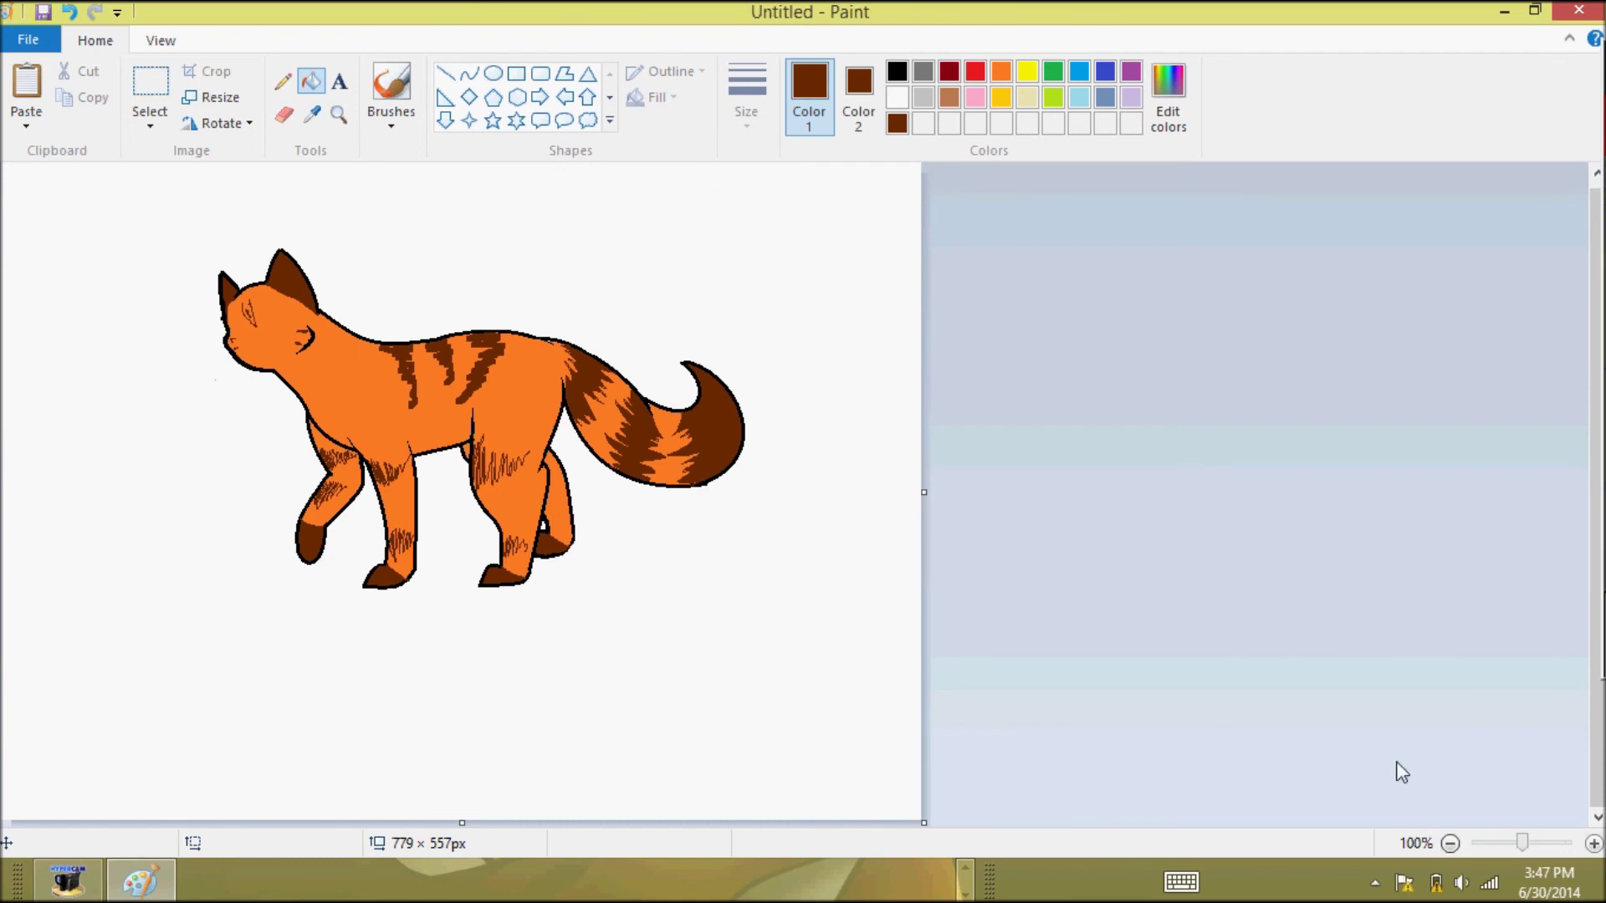